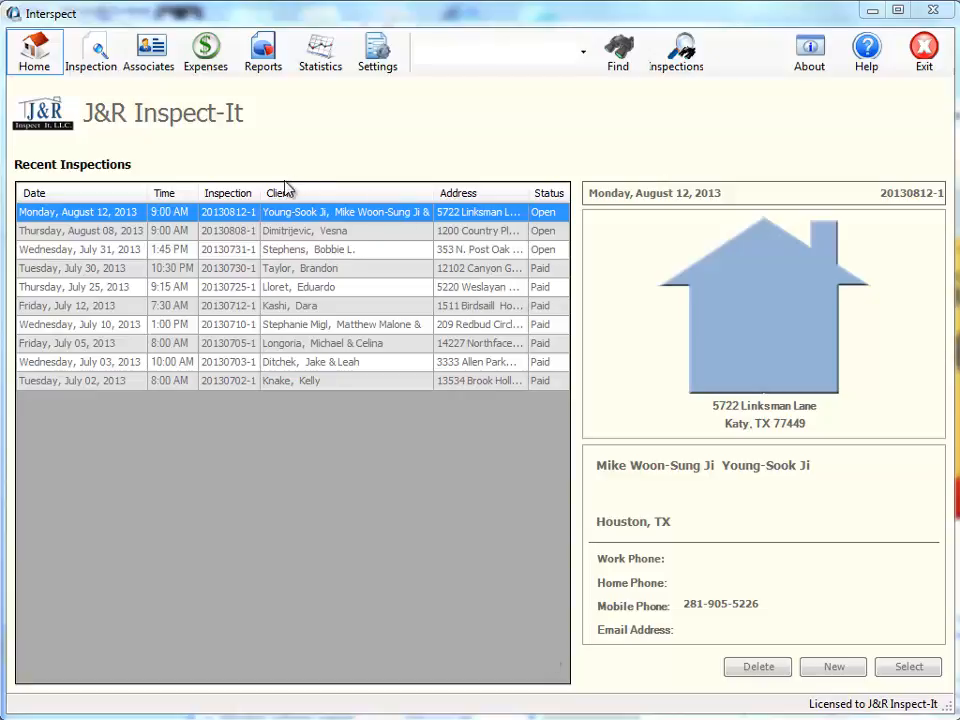
Open the general preferences in the settings and set the inspection number type to None
{"action": "left_click", "coordinate": [381, 62]}
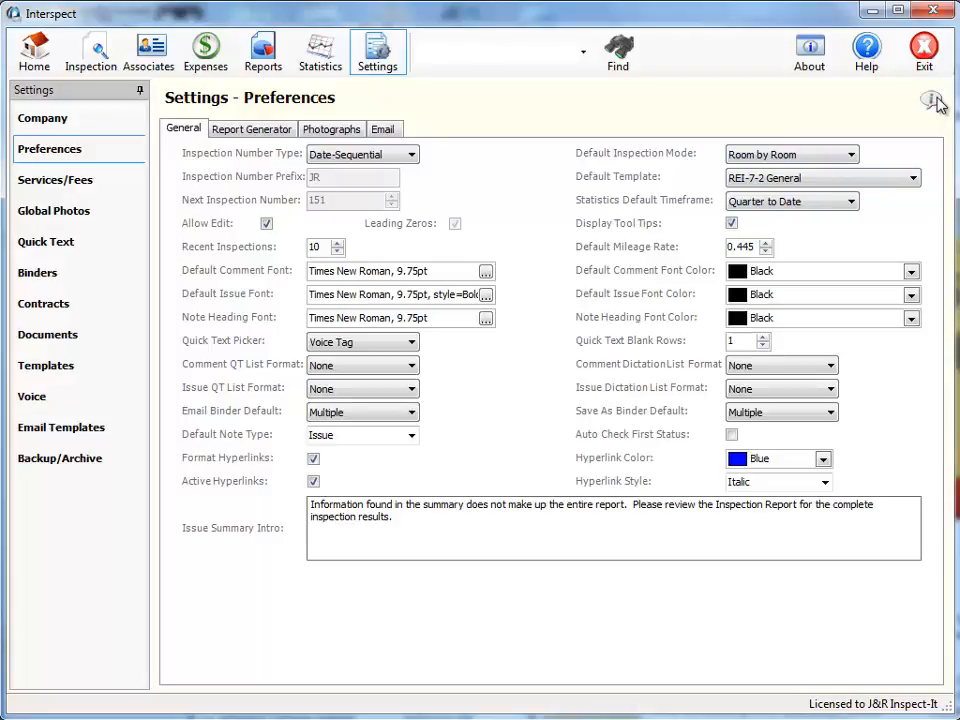
{"action": "mouse_move", "coordinate": [836, 160]}
{"action": "left_click", "coordinate": [412, 157]}
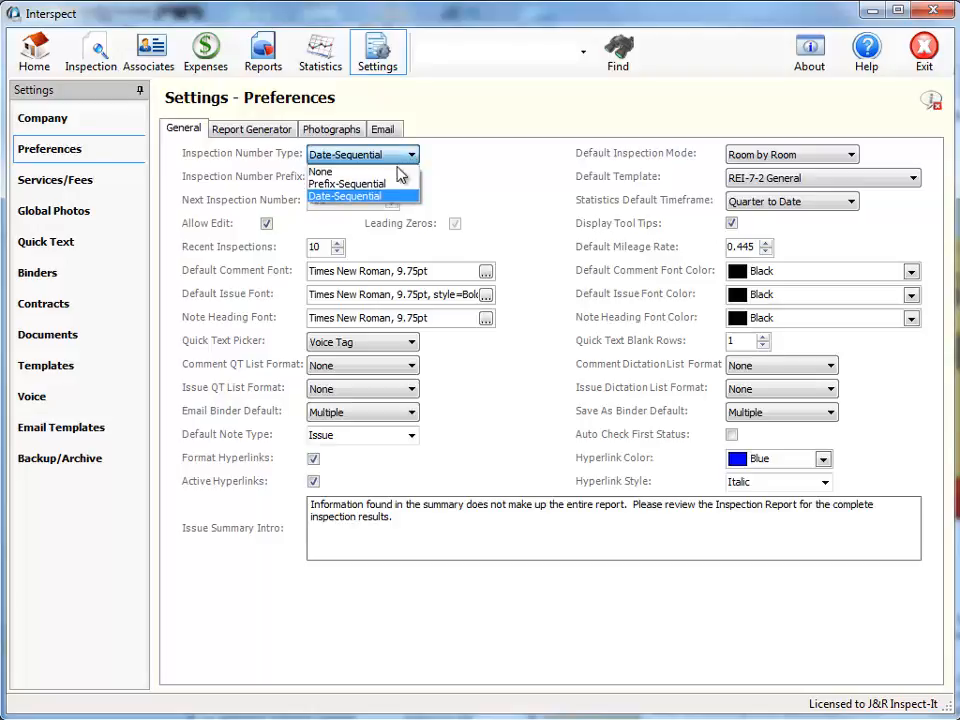
{"action": "left_click", "coordinate": [395, 172]}
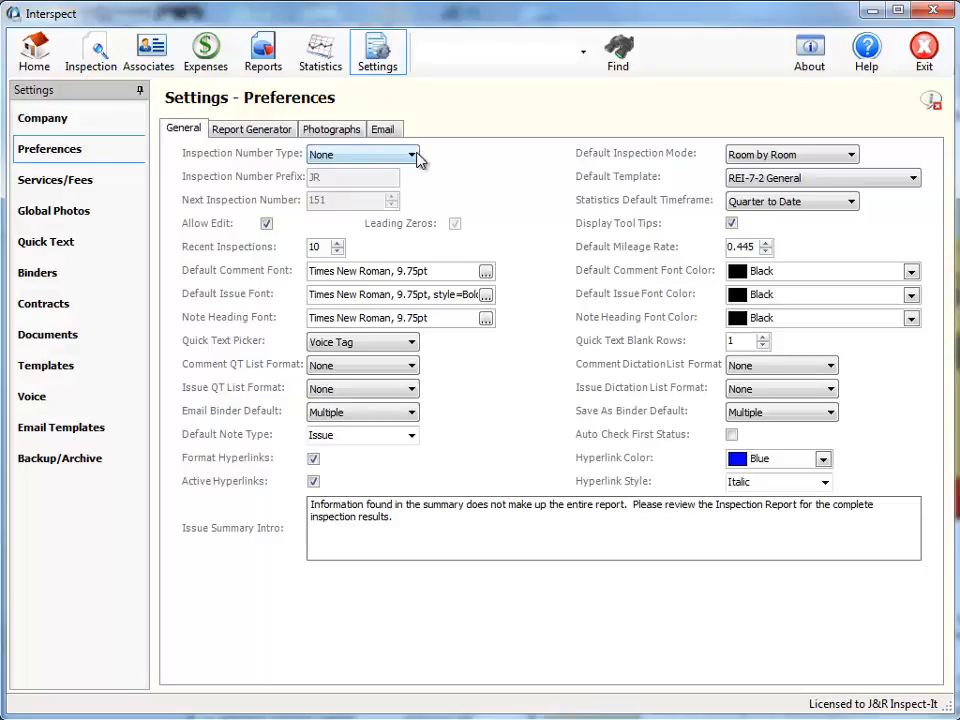
Try the Prefix-Sequential inspection number type, highlight its prefix, and return the type to None
{"action": "left_click", "coordinate": [412, 156]}
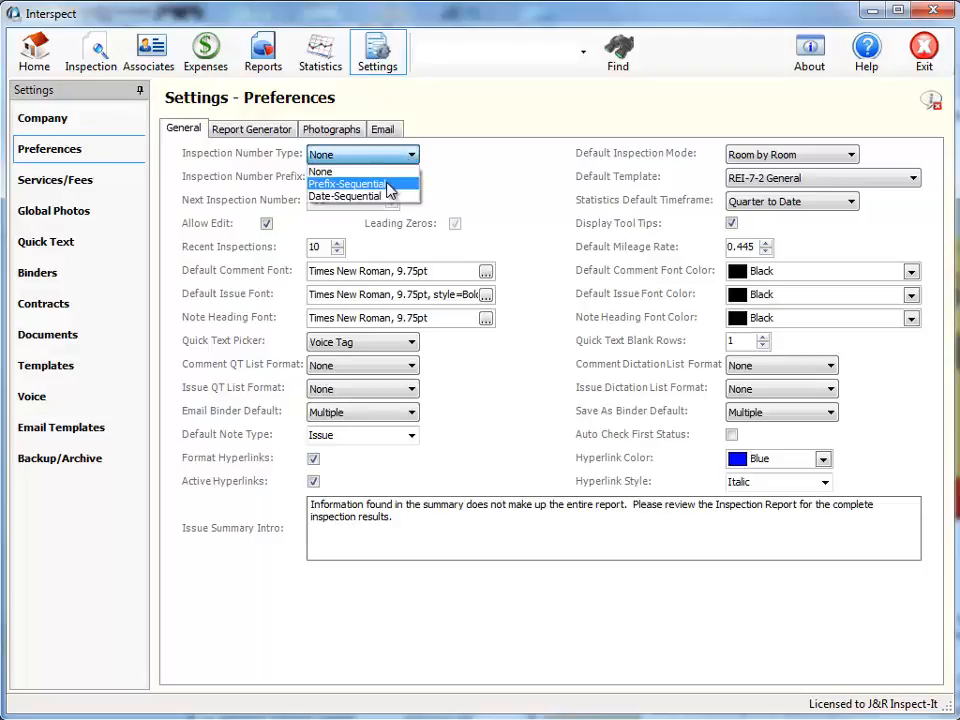
{"action": "left_click", "coordinate": [390, 187]}
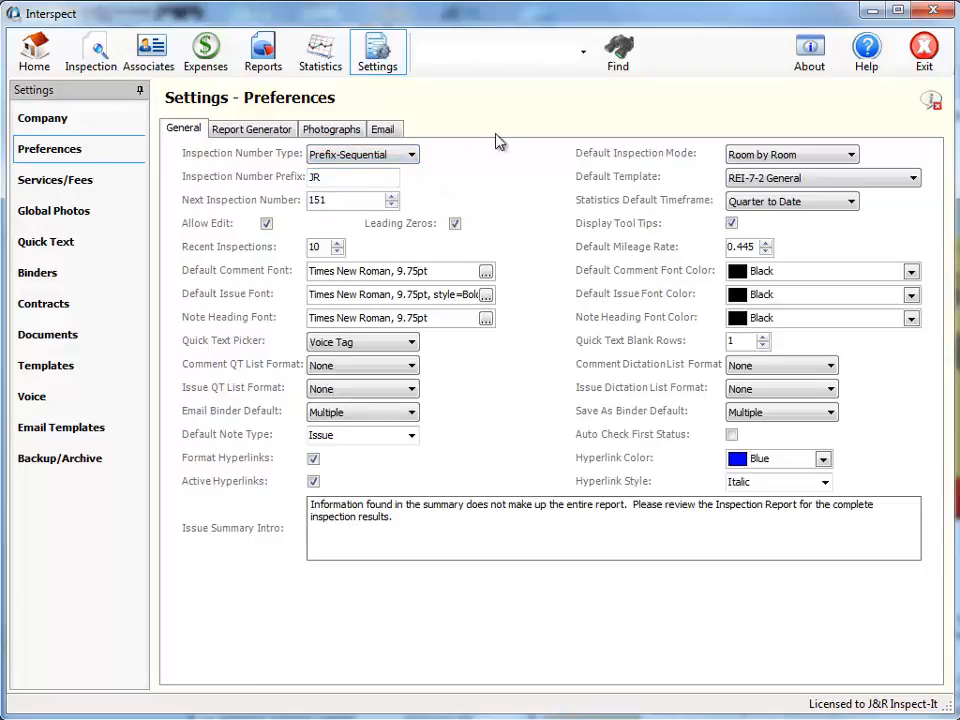
{"action": "double_click", "coordinate": [306, 178]}
{"action": "left_click", "coordinate": [412, 155]}
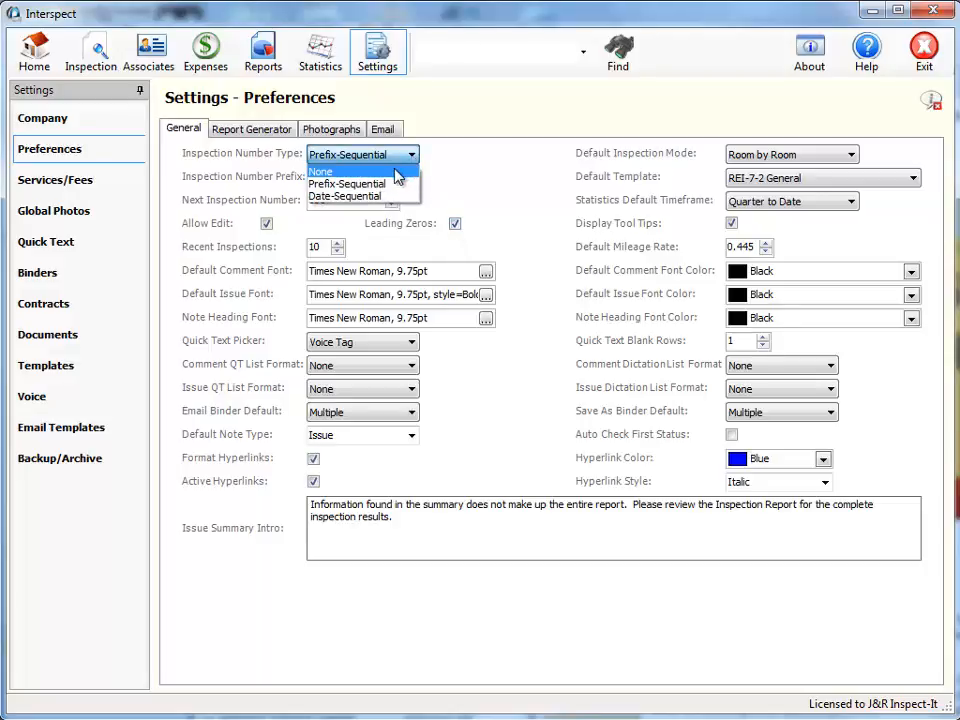
{"action": "left_click", "coordinate": [396, 173]}
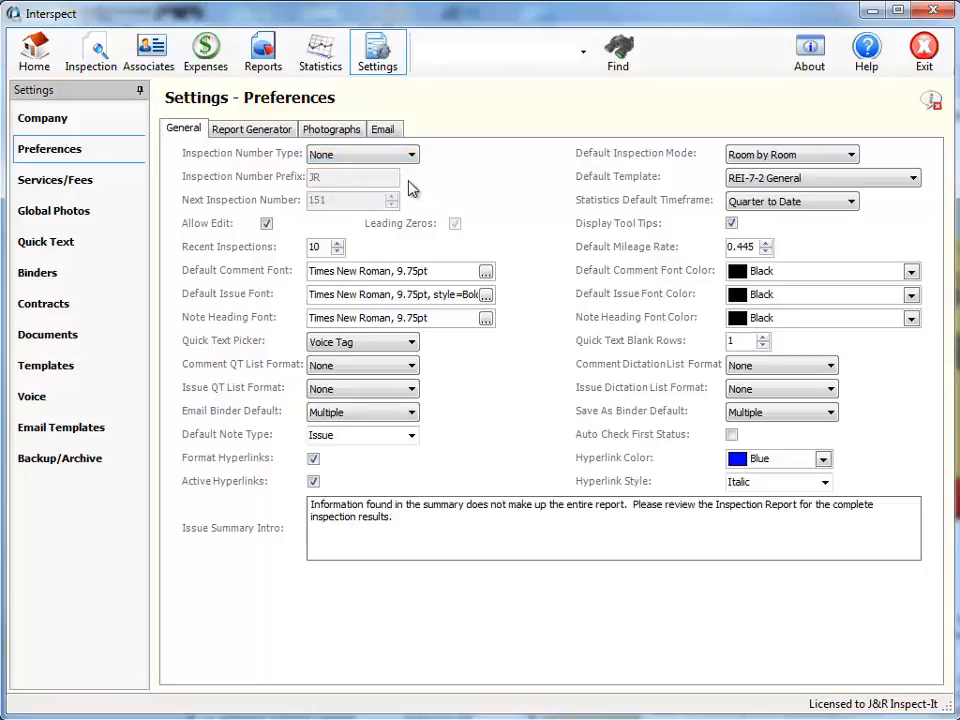
Create a new inspection and enter 081213-1-1 as its inspection number
{"action": "left_click", "coordinate": [40, 60]}
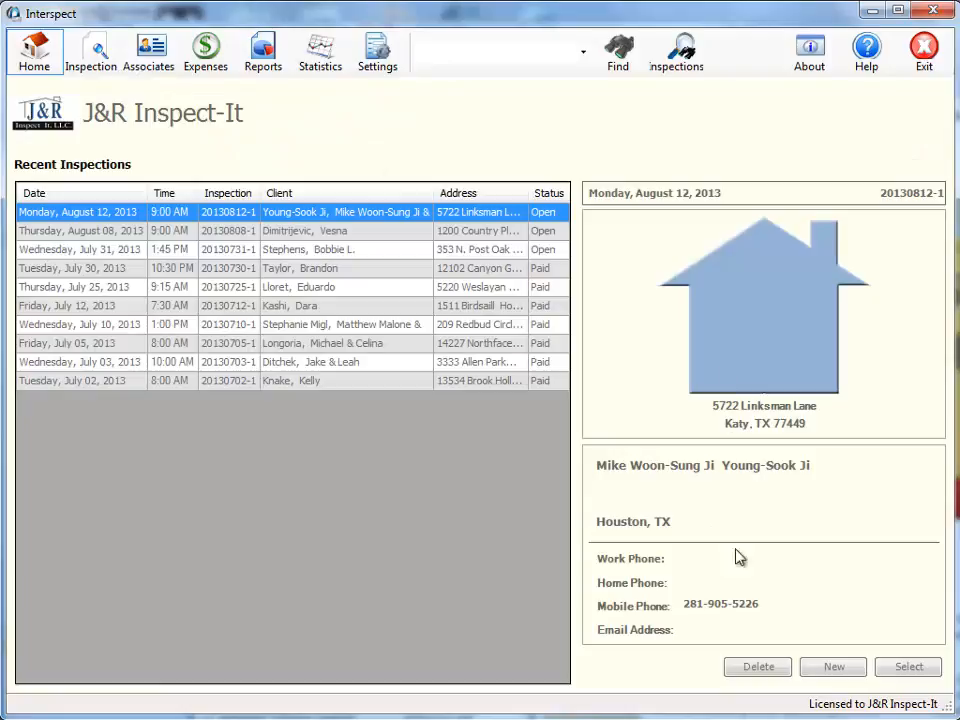
{"action": "left_click", "coordinate": [832, 669]}
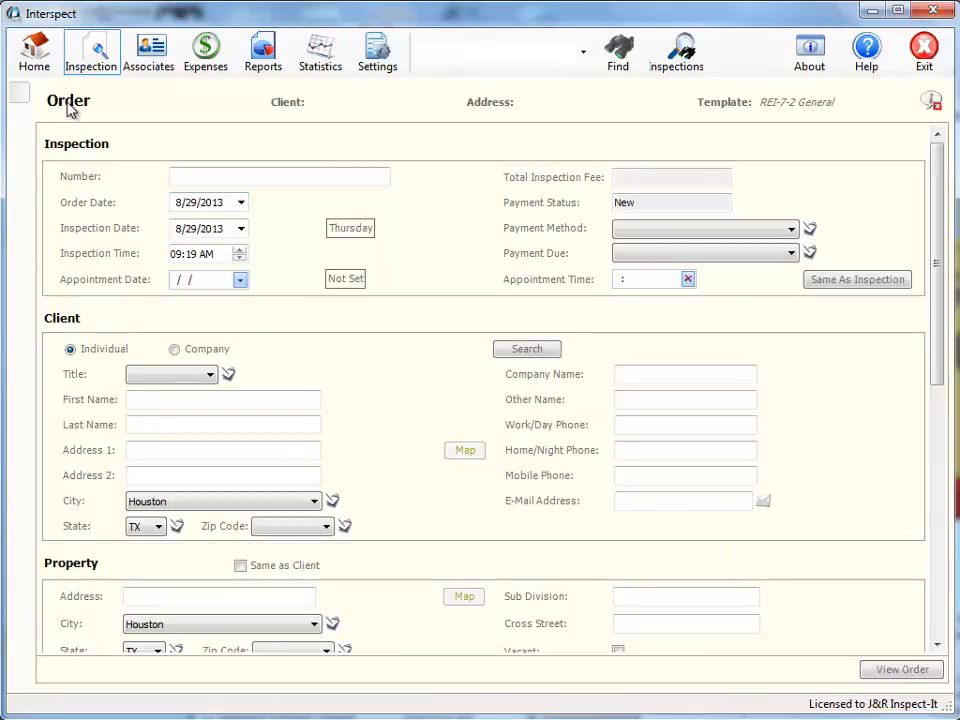
{"action": "left_click", "coordinate": [239, 178]}
{"action": "type", "text": "081213-1-1"}
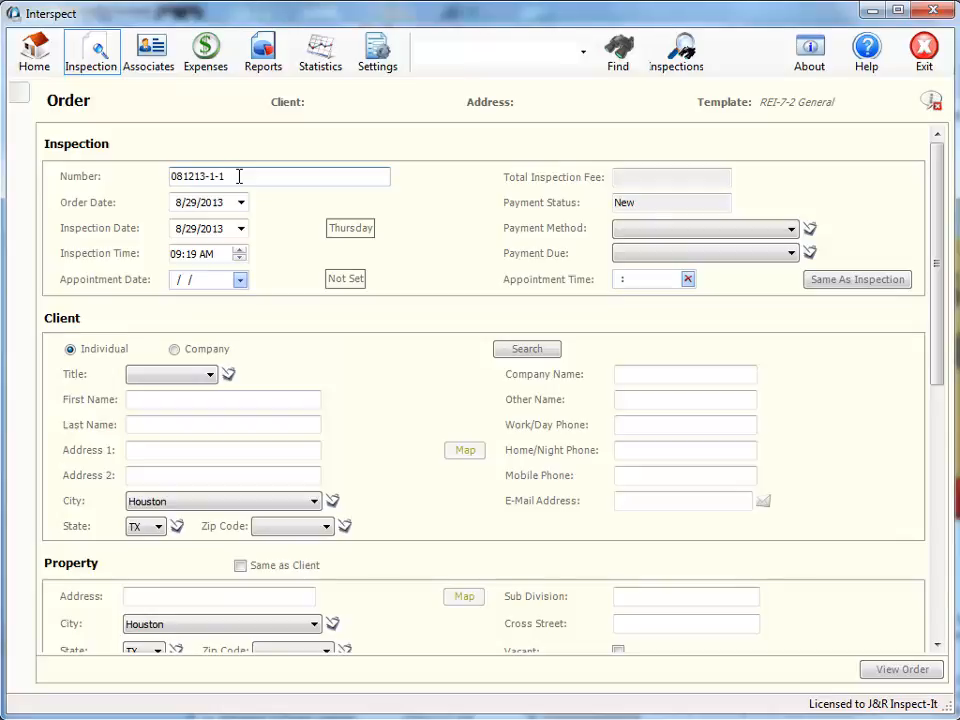
Set the inspection number type to Prefix-Sequential in the preferences, with prefix J&R and next inspection number 200
{"action": "left_click", "coordinate": [379, 52]}
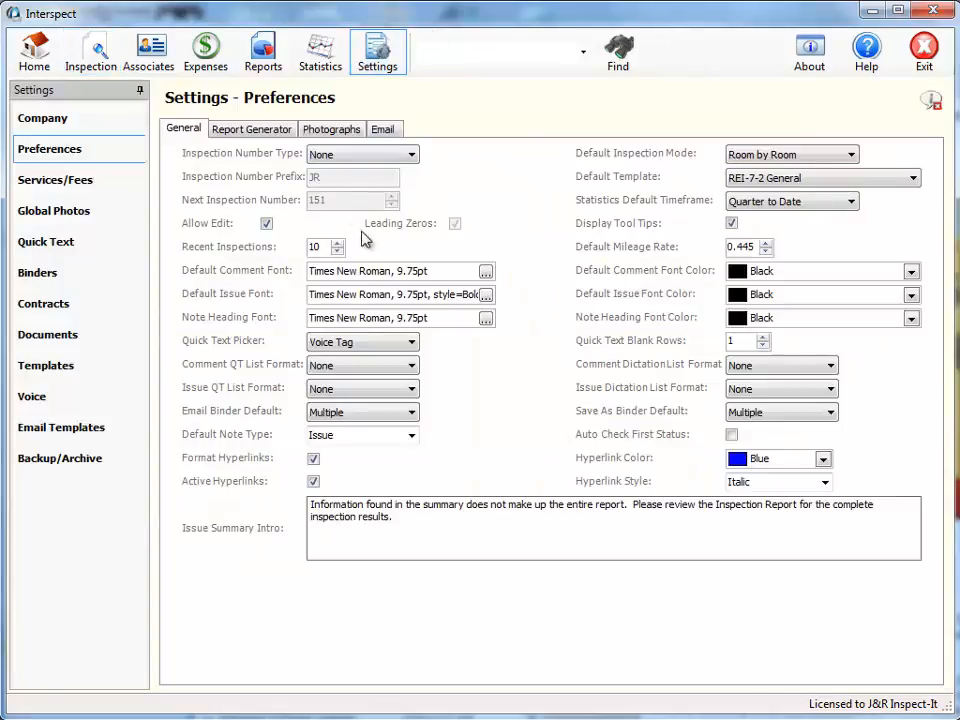
{"action": "left_click", "coordinate": [413, 157]}
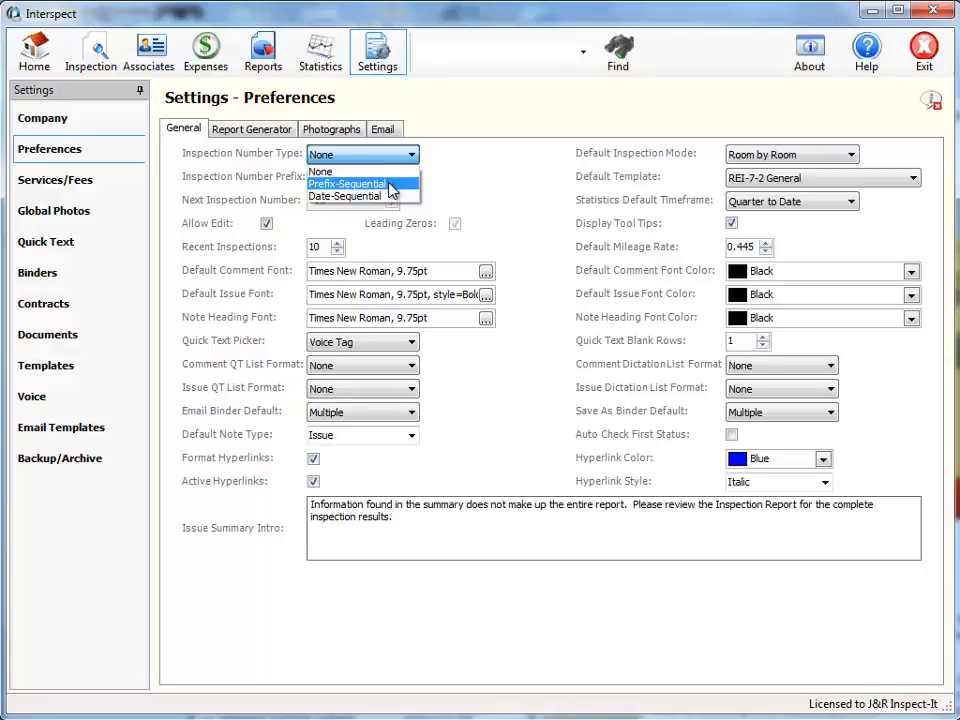
{"action": "left_click", "coordinate": [391, 185]}
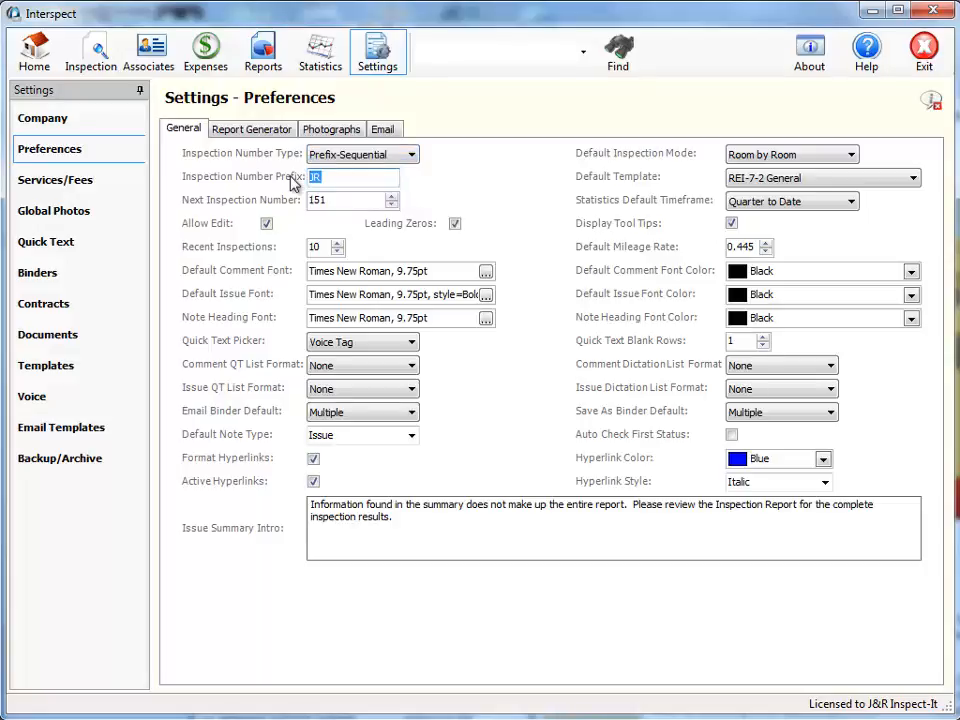
{"action": "type", "text": "J&R"}
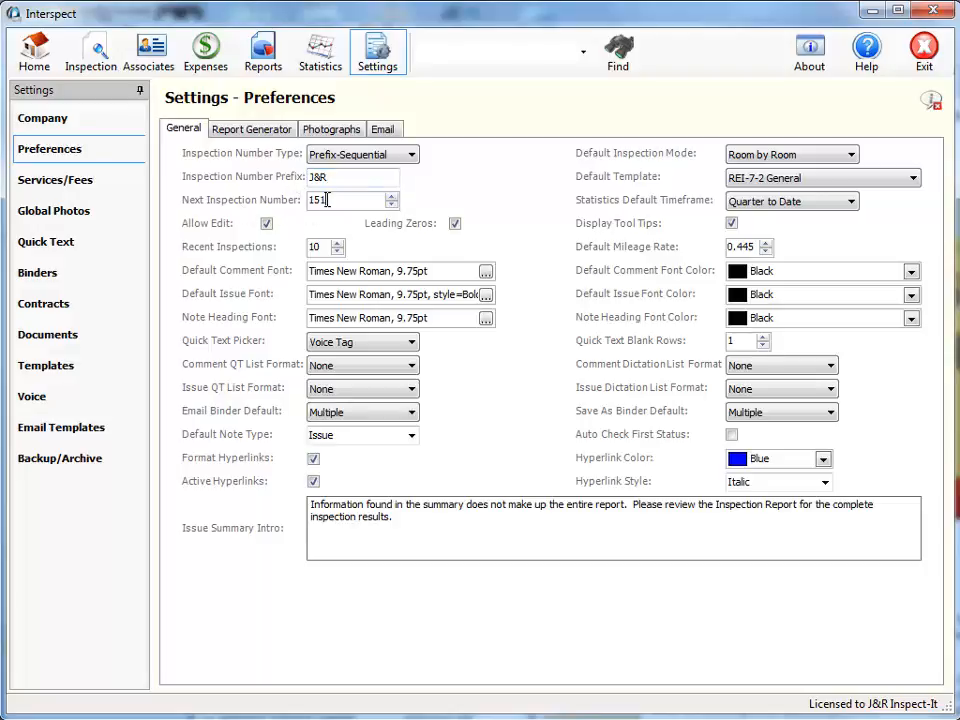
{"action": "left_click", "coordinate": [327, 200]}
{"action": "key", "text": "BackSpace"}
{"action": "key", "text": "BackSpace"}
{"action": "key", "text": "BackSpace"}
{"action": "type", "text": "200"}
Create another new inspection and append -1-1 to its generated inspection number
{"action": "left_click", "coordinate": [38, 64]}
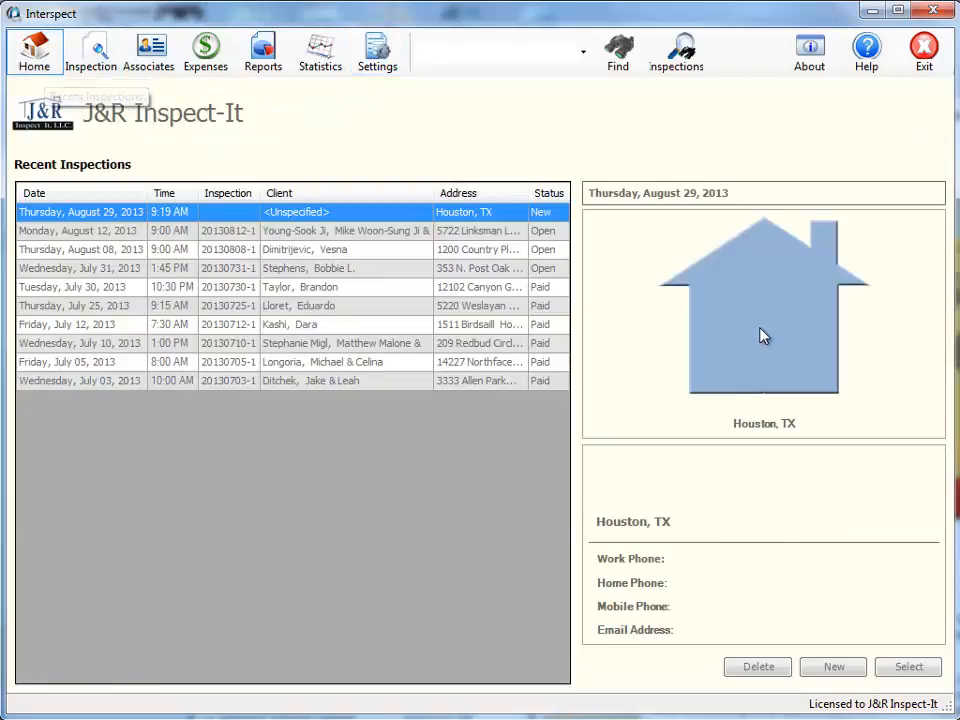
{"action": "left_click", "coordinate": [834, 670]}
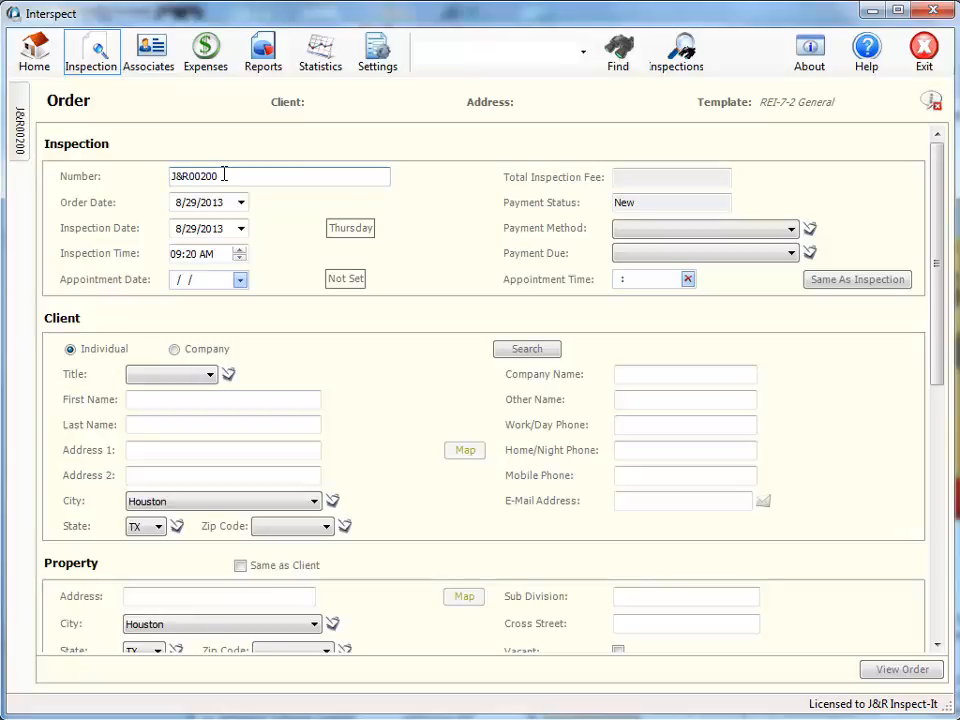
{"action": "type", "text": "-1-1"}
Change the inspection number type to Date-Sequential in the preferences
{"action": "left_click", "coordinate": [374, 62]}
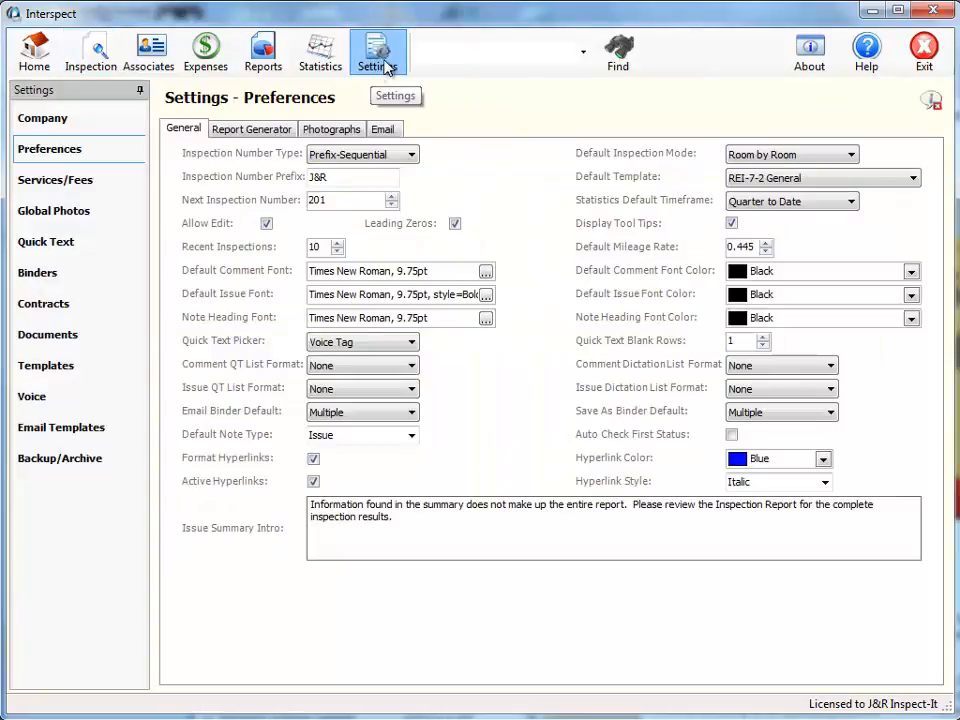
{"action": "left_click", "coordinate": [410, 156]}
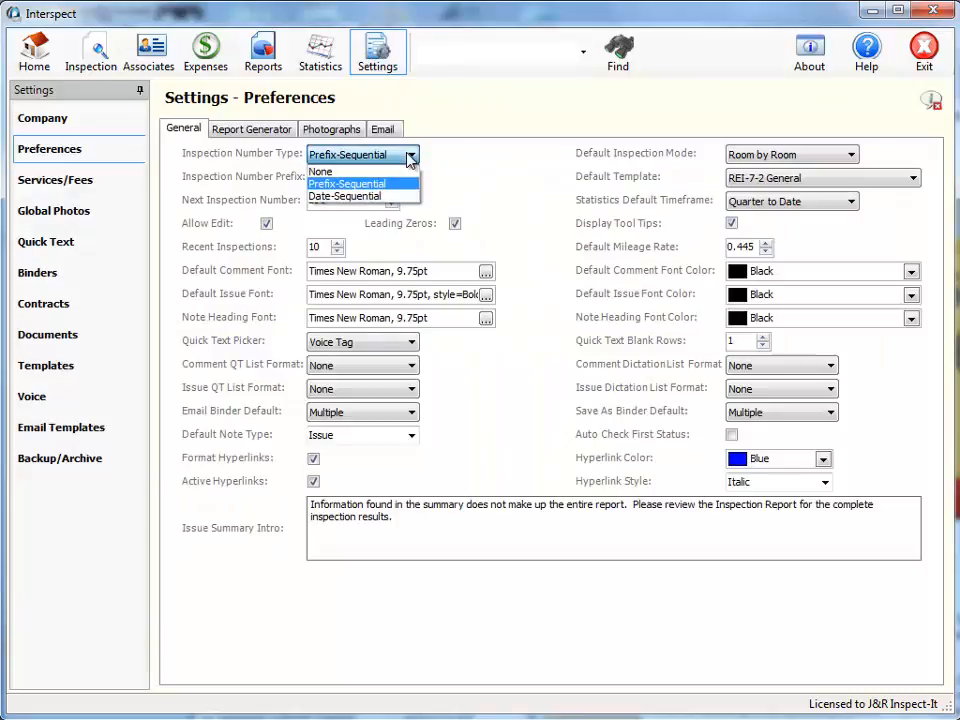
{"action": "left_click", "coordinate": [372, 196]}
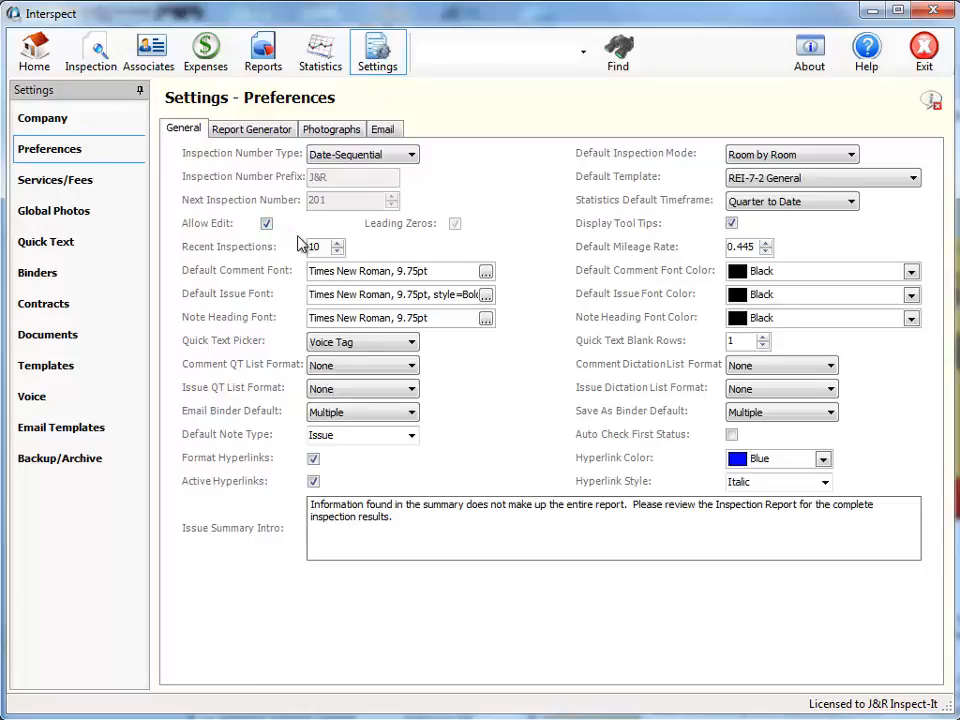
Create a new inspection and examine the year, month, day and sequence parts of its generated number
{"action": "left_click", "coordinate": [38, 58]}
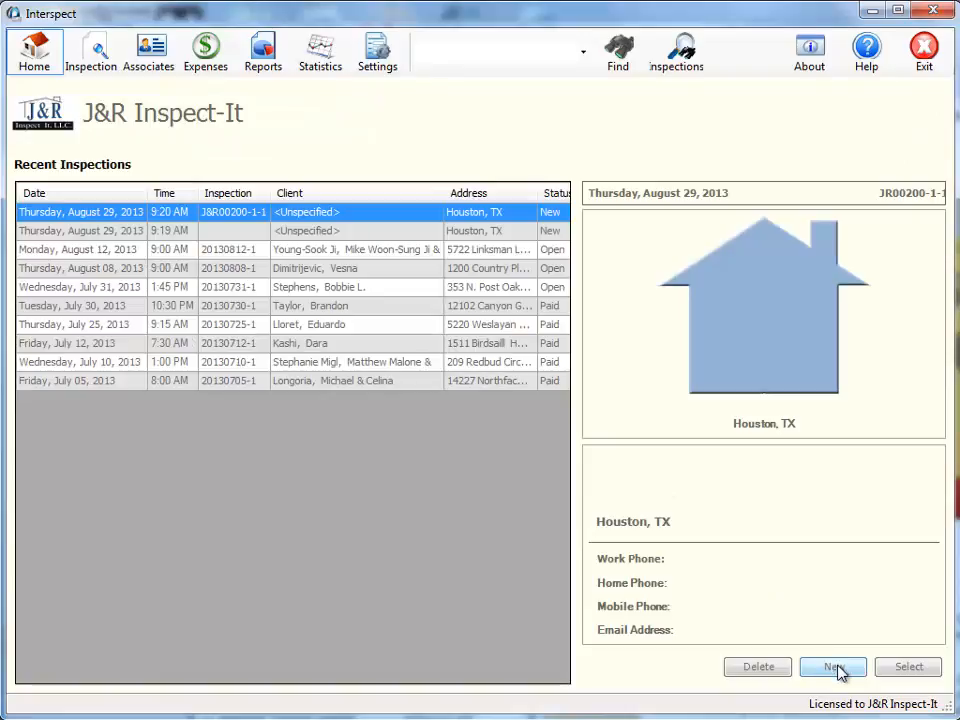
{"action": "left_click", "coordinate": [834, 667]}
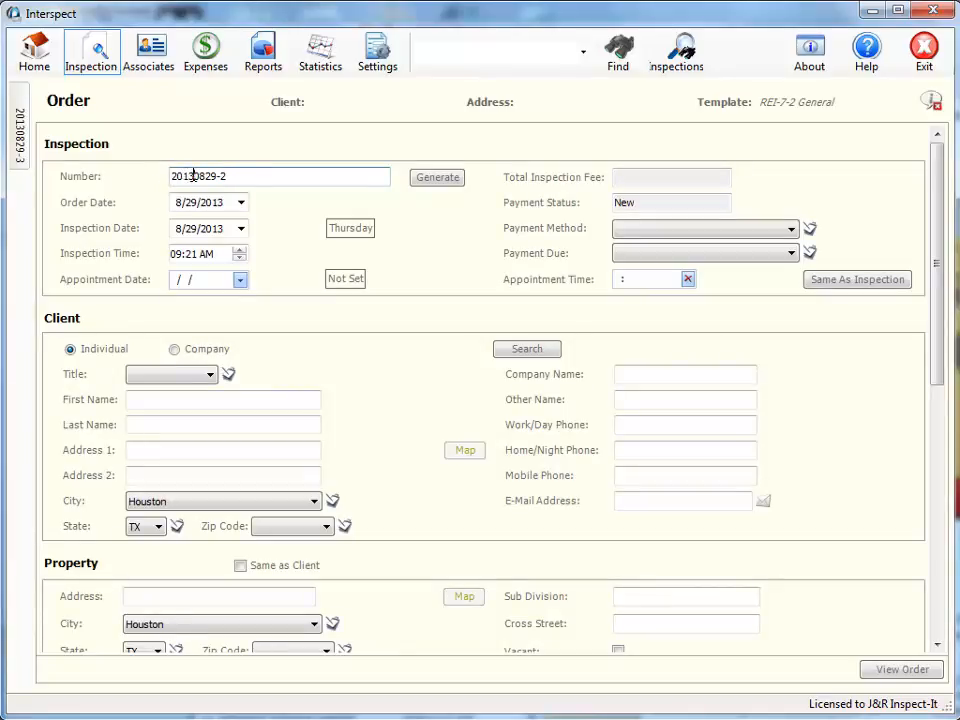
{"action": "left_click_drag", "start_coordinate": [193, 176], "coordinate": [170, 176]}
{"action": "left_click", "coordinate": [201, 176]}
{"action": "left_click", "coordinate": [210, 176]}
{"action": "left_click_drag", "start_coordinate": [217, 176], "coordinate": [210, 176]}
{"action": "left_click", "coordinate": [231, 176]}
Select Room by Room as the default inspection mode in the preferences
{"action": "left_click", "coordinate": [378, 64]}
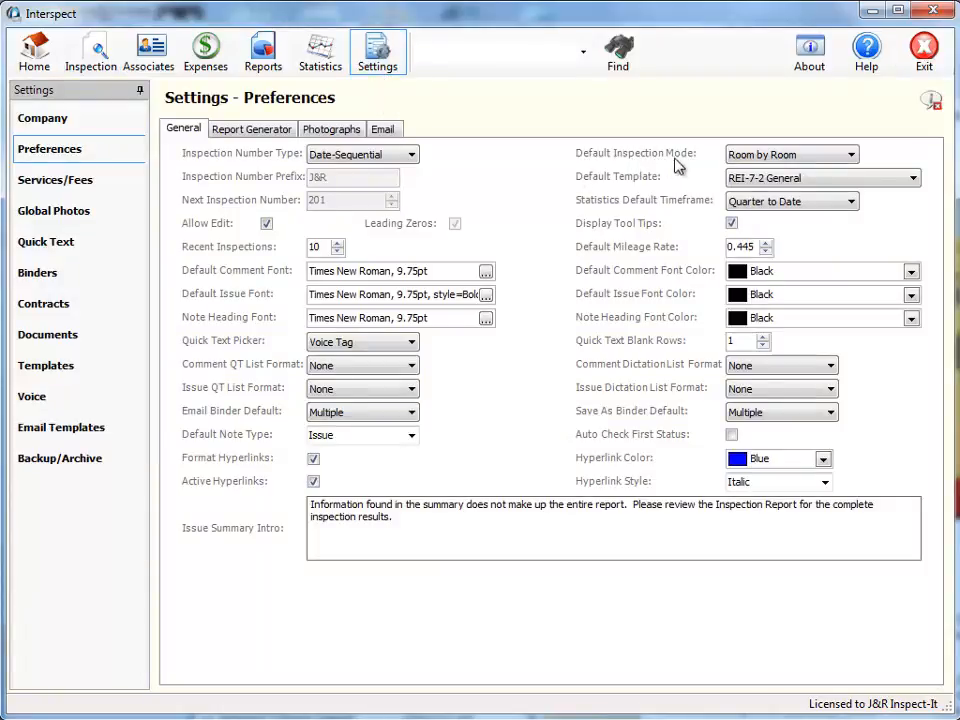
{"action": "left_click", "coordinate": [851, 157]}
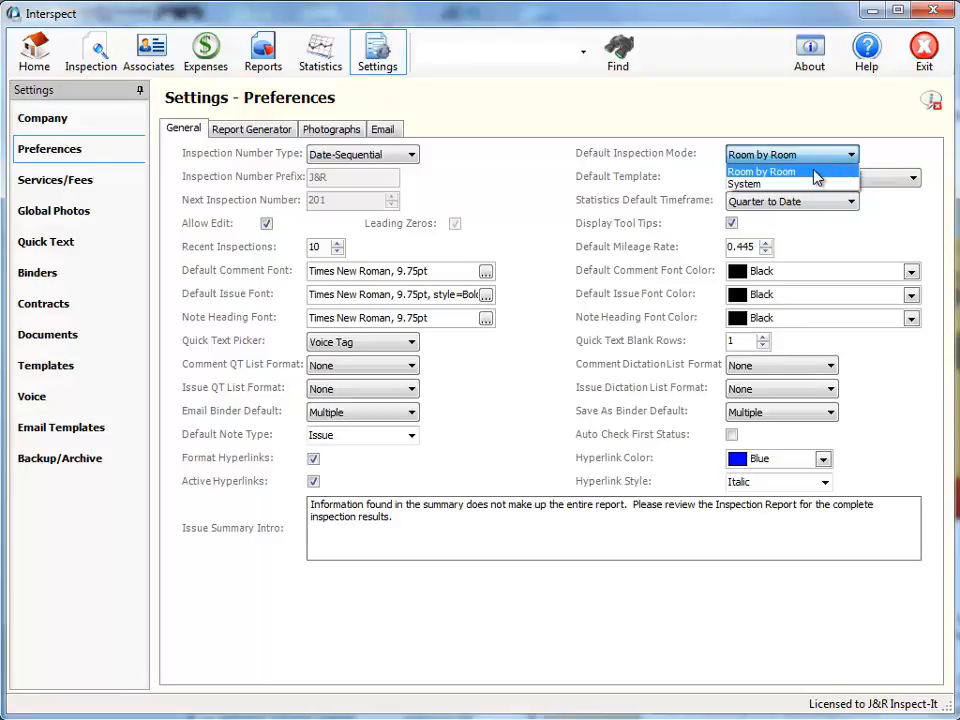
{"action": "left_click", "coordinate": [814, 172]}
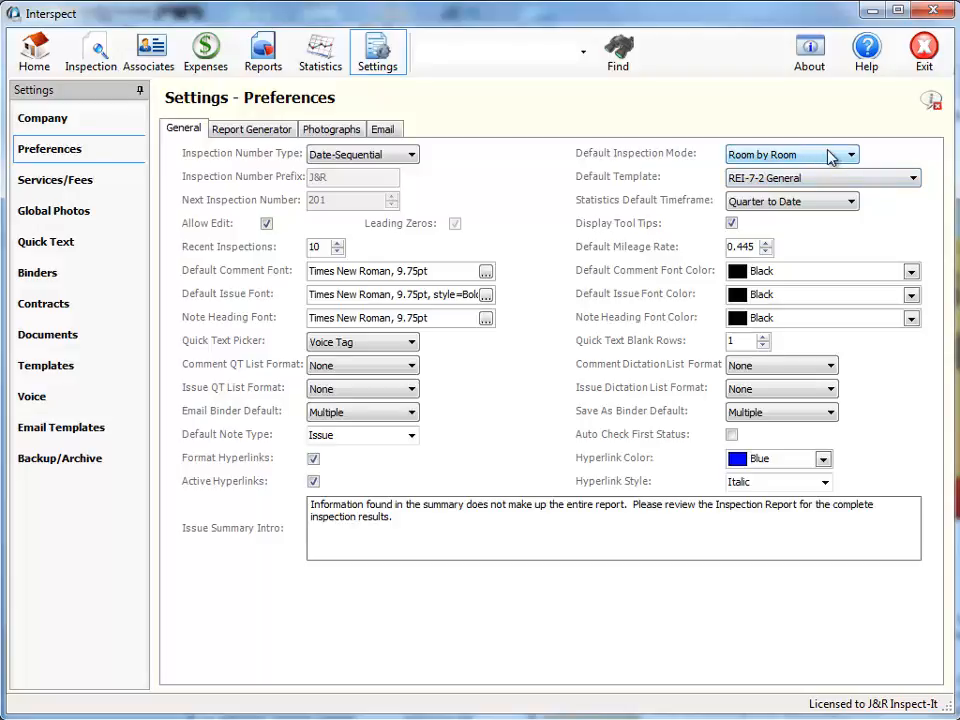
Open the inspection items of the newest inspection and compare the Systems list with the Room x Room list
{"action": "left_click", "coordinate": [30, 64]}
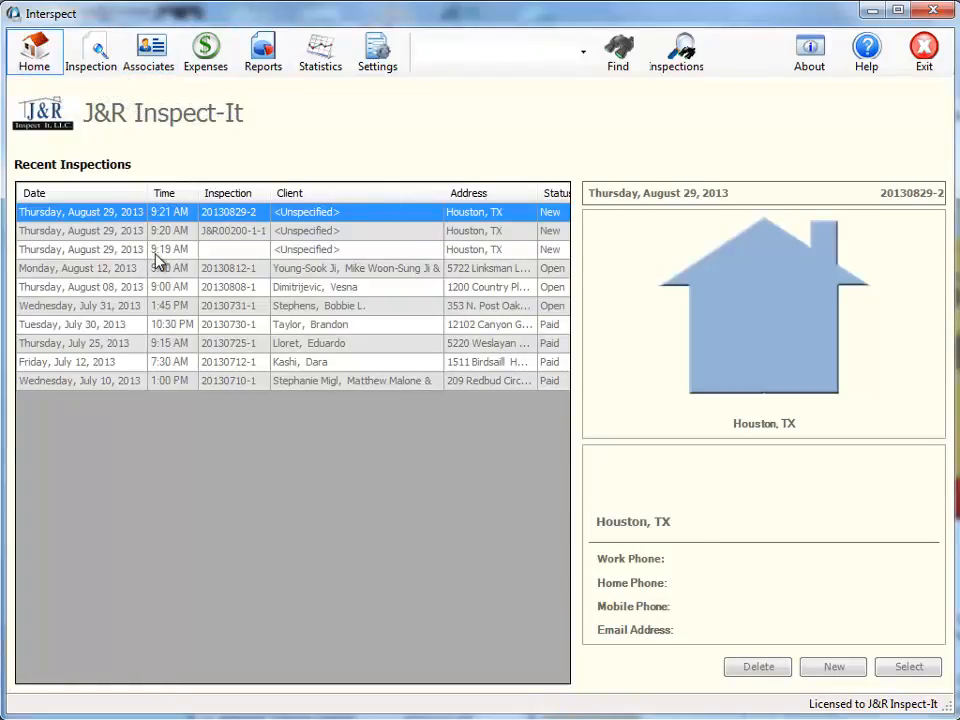
{"action": "left_click", "coordinate": [94, 55]}
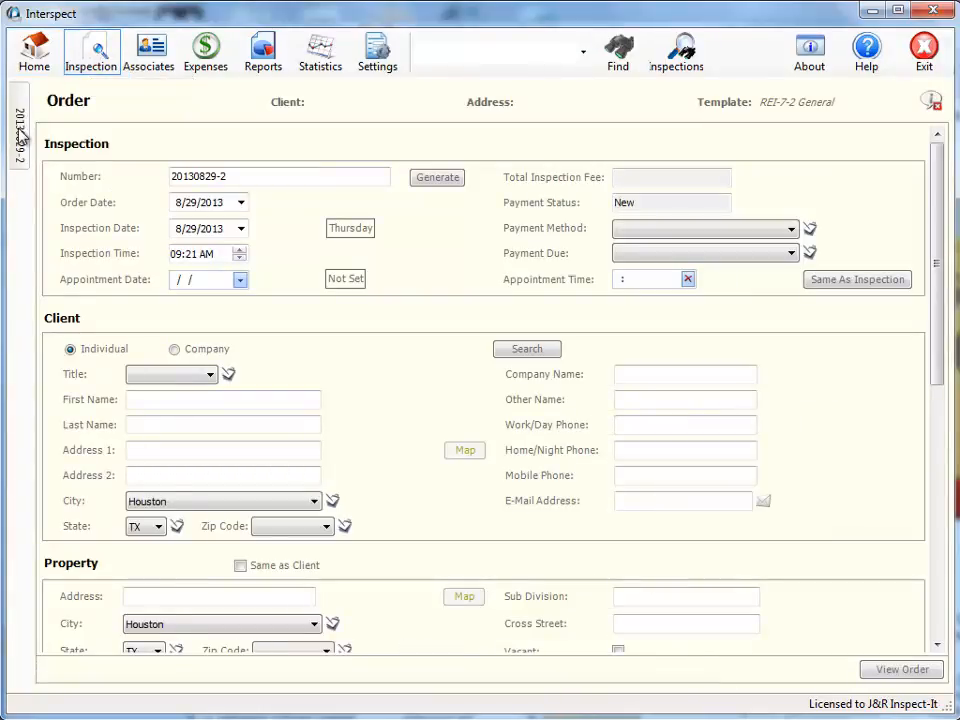
{"action": "mouse_move", "coordinate": [16, 125]}
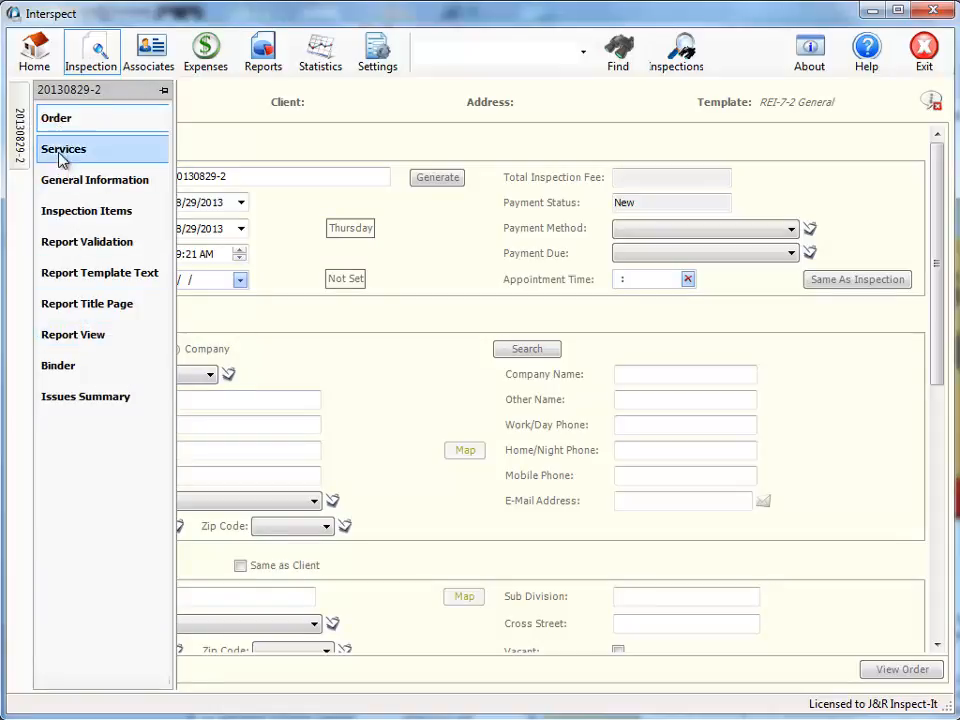
{"action": "left_click", "coordinate": [68, 220]}
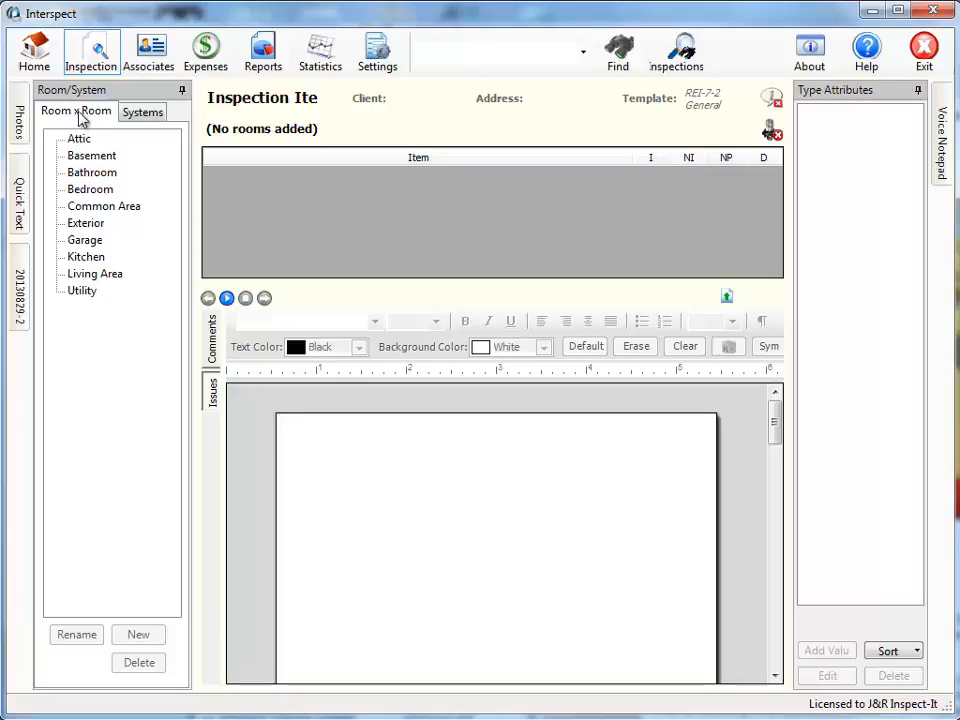
{"action": "left_click", "coordinate": [145, 115]}
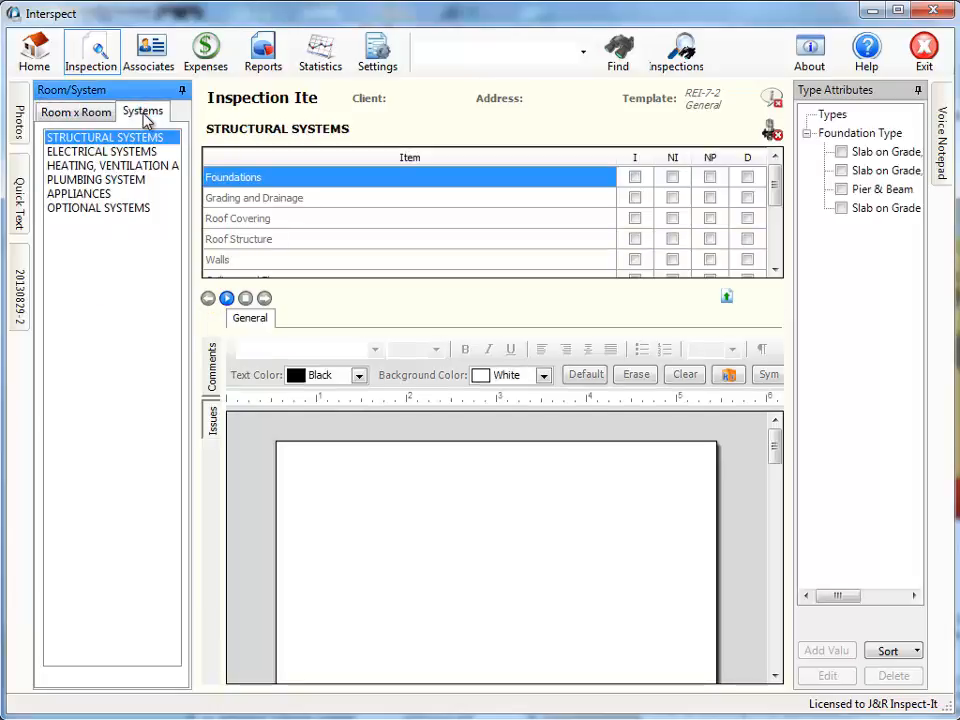
{"action": "left_click", "coordinate": [80, 112]}
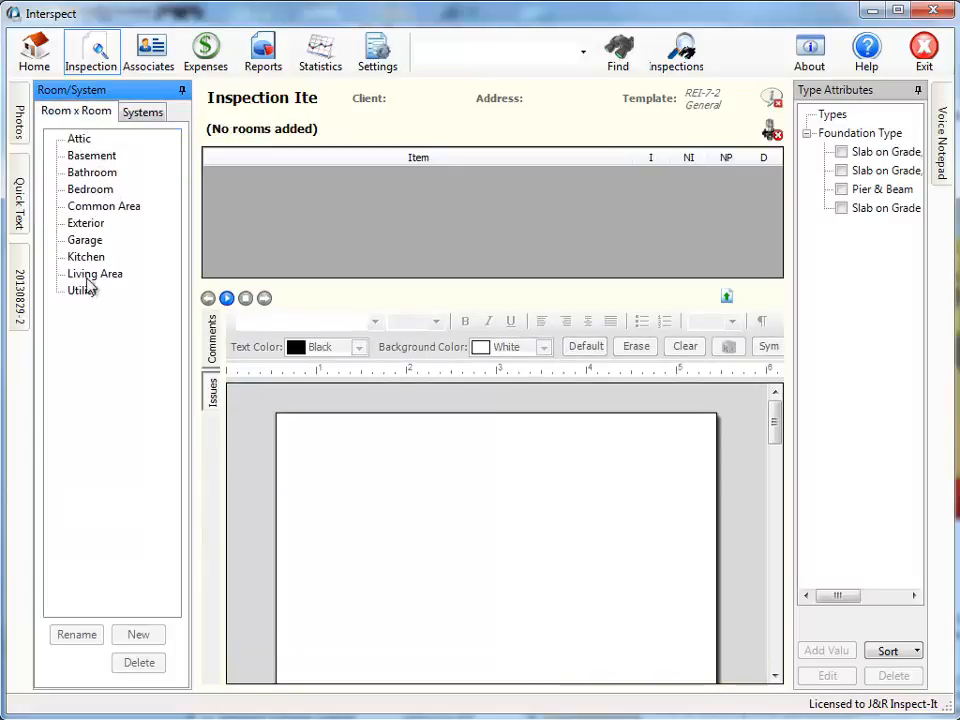
Add a new room under the Exterior category and rename it Exterior
{"action": "left_click", "coordinate": [90, 223]}
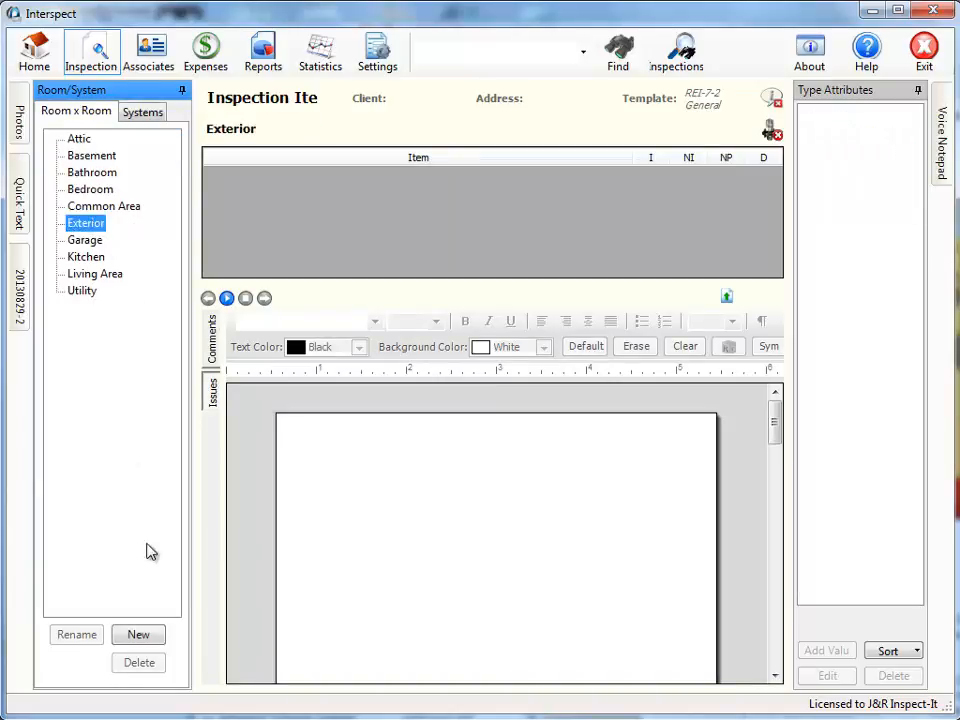
{"action": "left_click", "coordinate": [143, 636]}
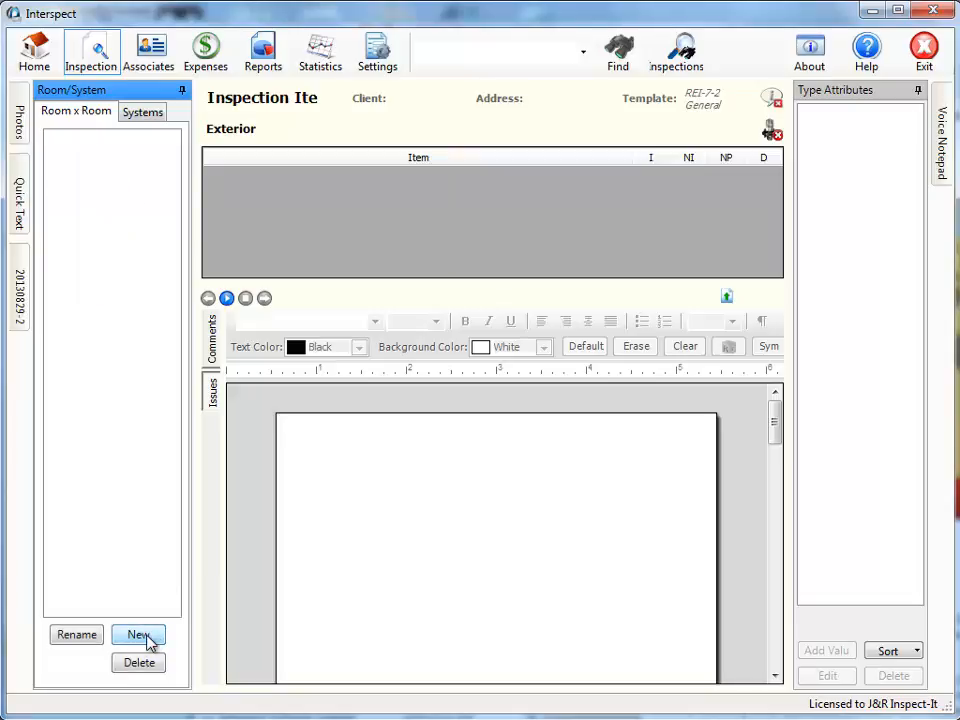
{"action": "left_click", "coordinate": [79, 636]}
{"action": "key", "text": "Right"}
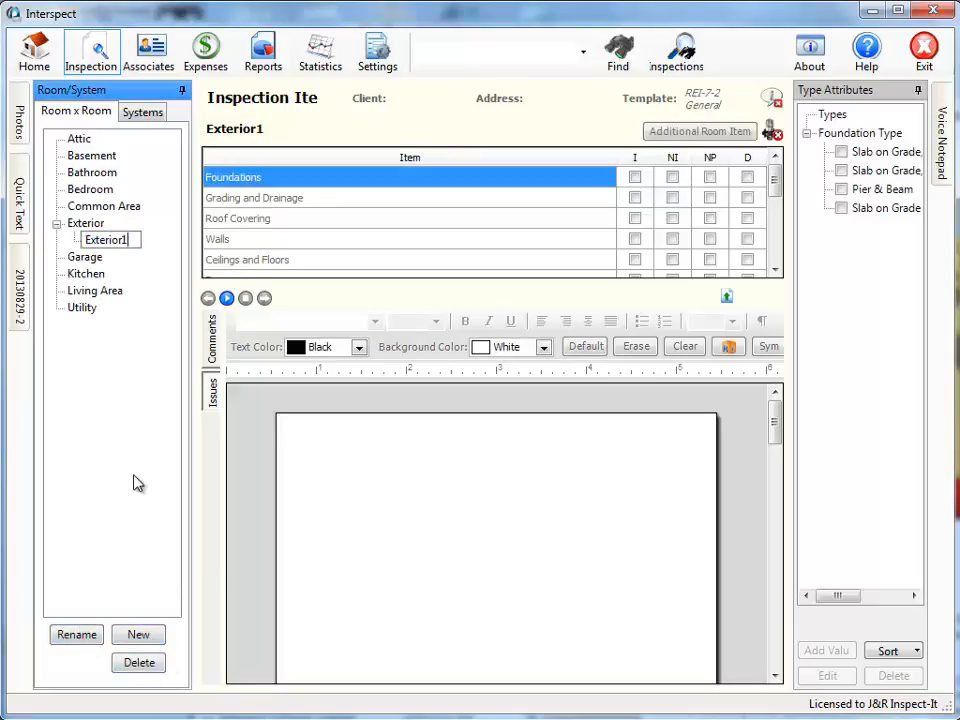
{"action": "type", "text": "\\"}
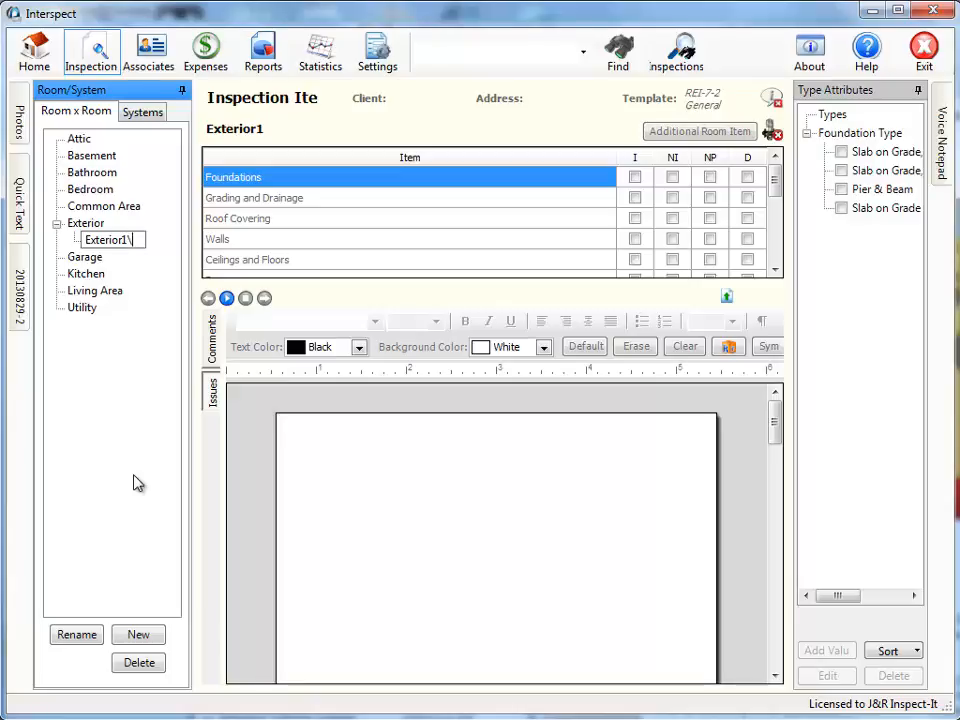
{"action": "key", "text": "BackSpace"}
{"action": "key", "text": "BackSpace"}
{"action": "key", "text": "Return"}
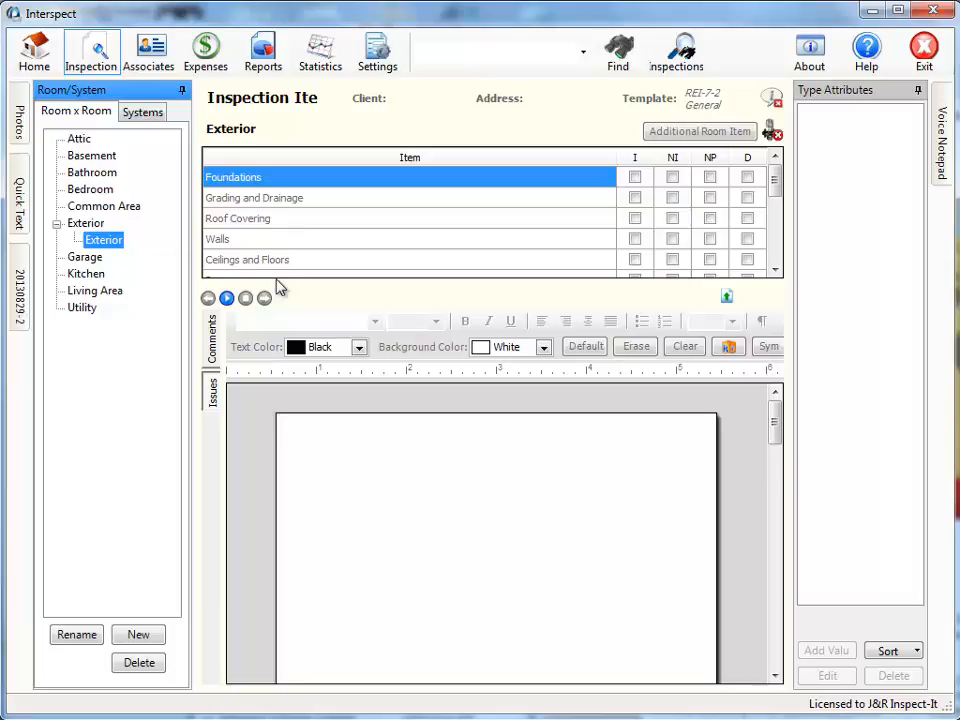
Set the default inspection mode to System in the general preferences
{"action": "left_click", "coordinate": [386, 70]}
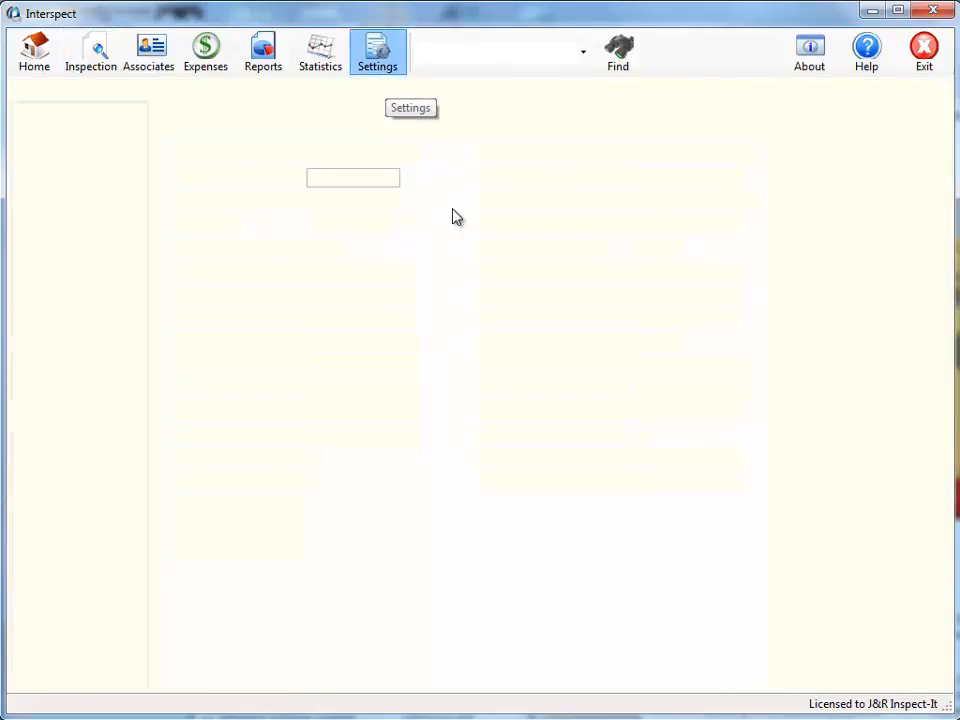
{"action": "left_click", "coordinate": [851, 157]}
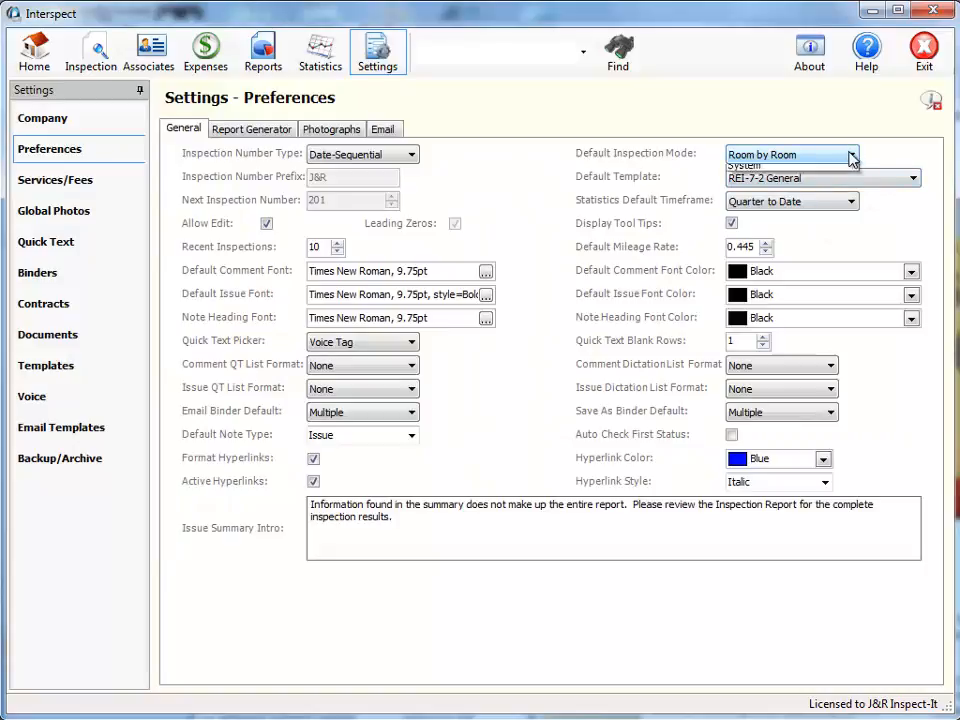
{"action": "left_click", "coordinate": [818, 183]}
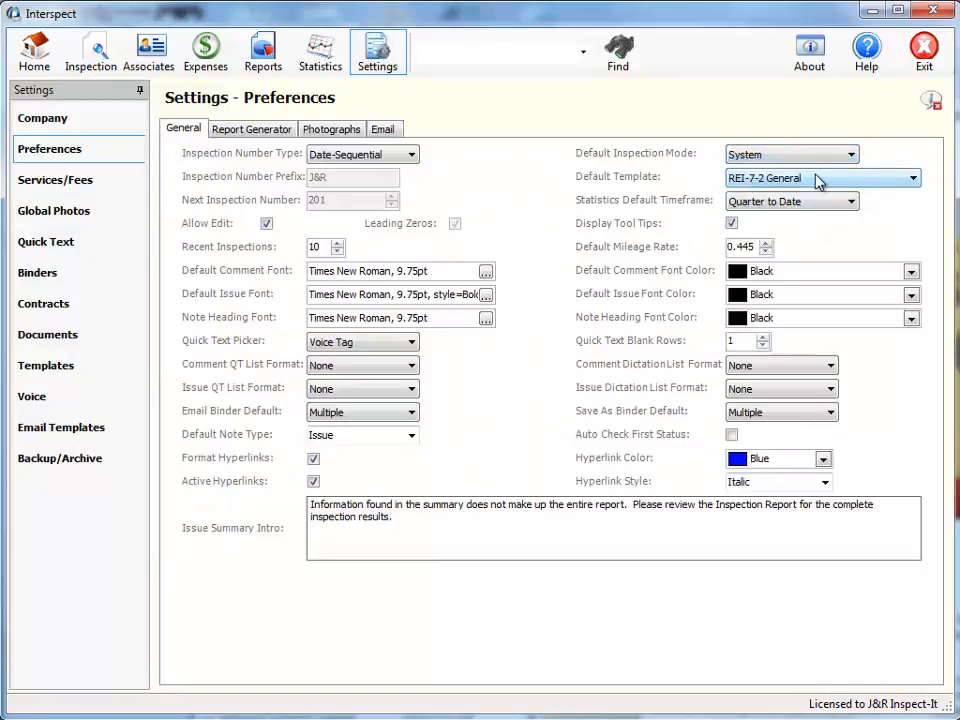
Examine the current inspection's item lists for the structural, electrical, heating and plumbing systems
{"action": "left_click", "coordinate": [90, 58]}
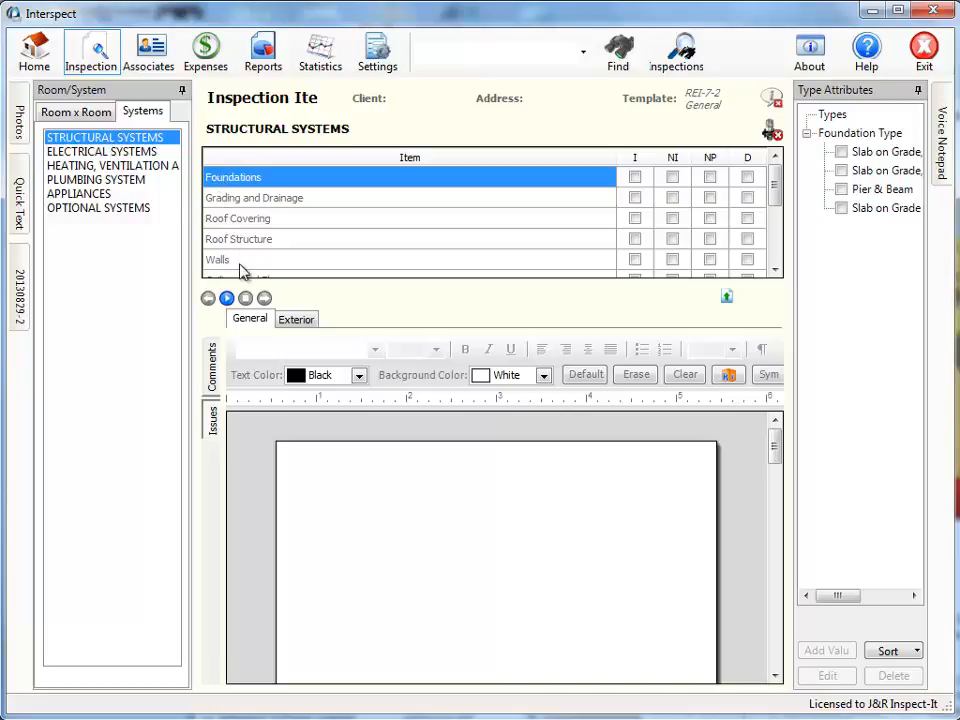
{"action": "left_click", "coordinate": [122, 152]}
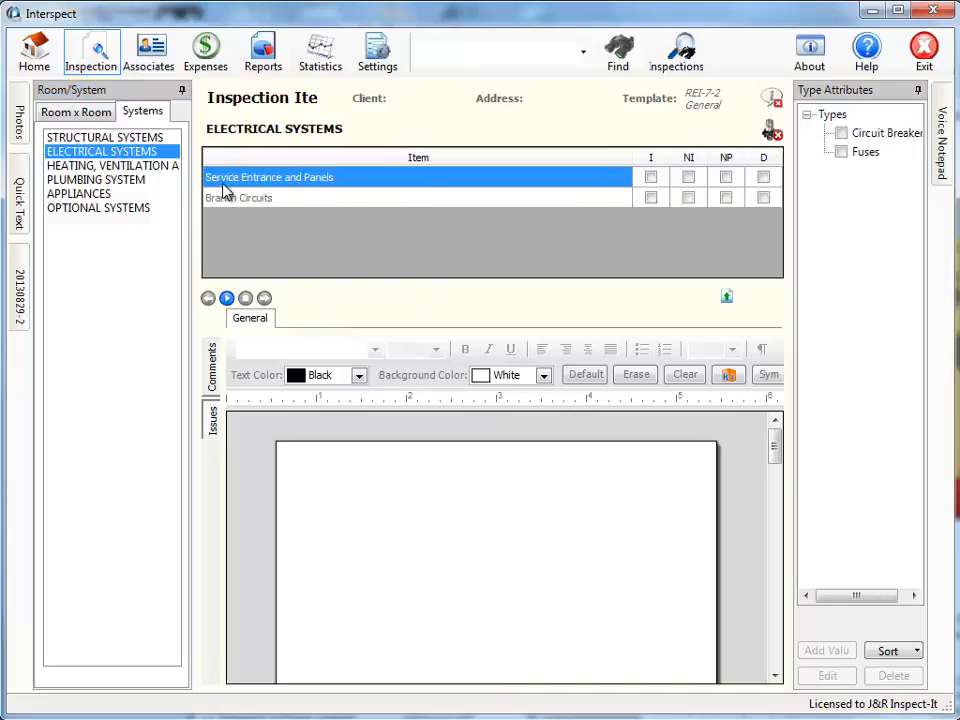
{"action": "left_click", "coordinate": [134, 166]}
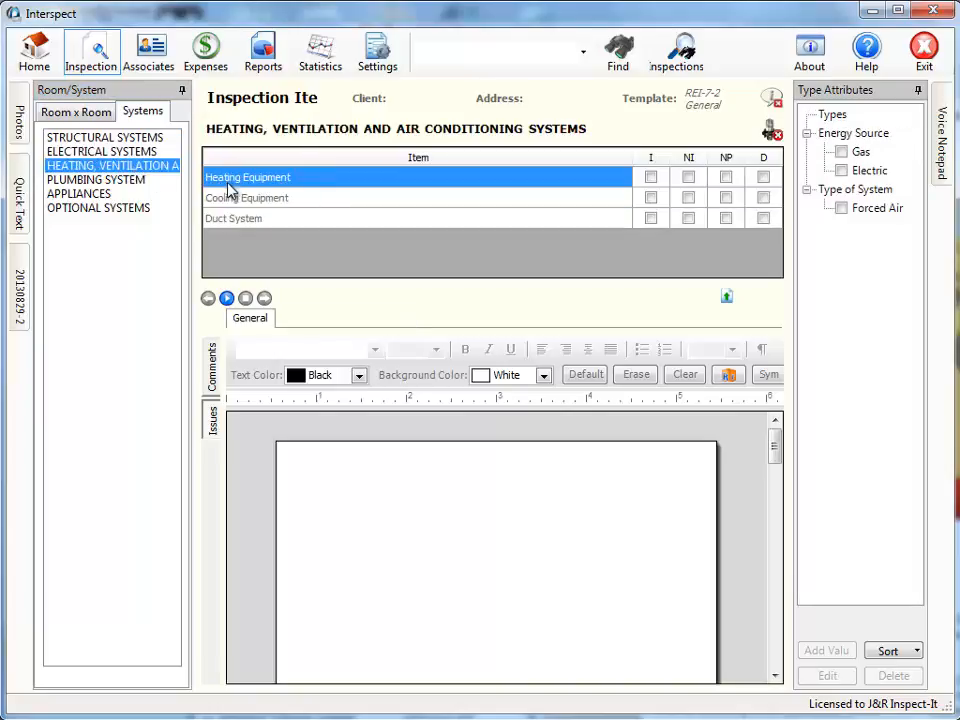
{"action": "left_click", "coordinate": [130, 182]}
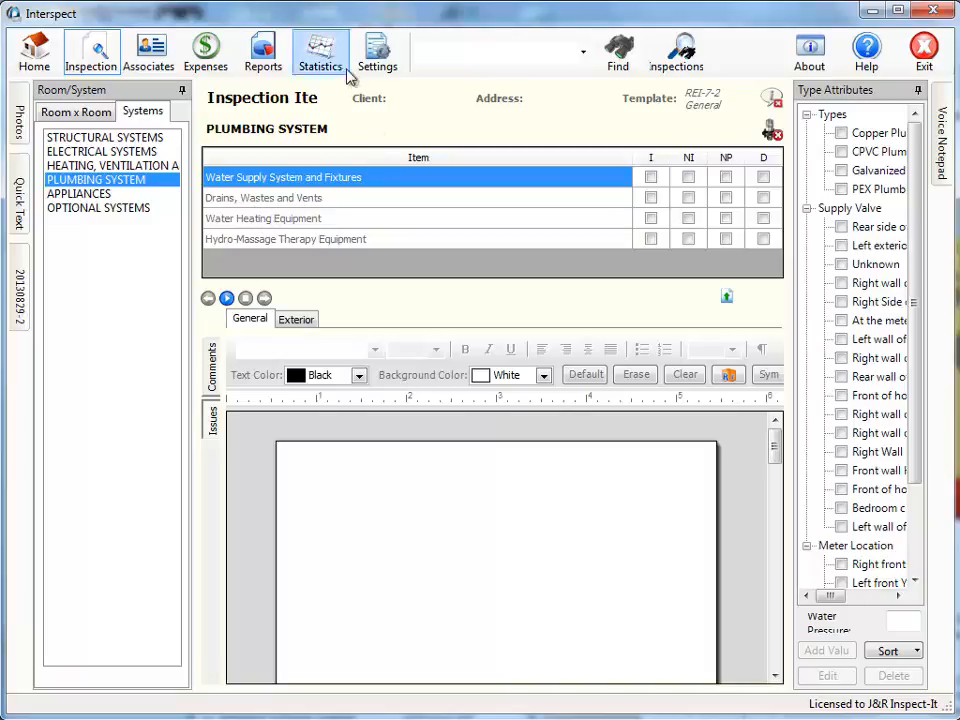
Switch the default template to General in the preferences and return it to REI-7-2 General
{"action": "left_click", "coordinate": [380, 52]}
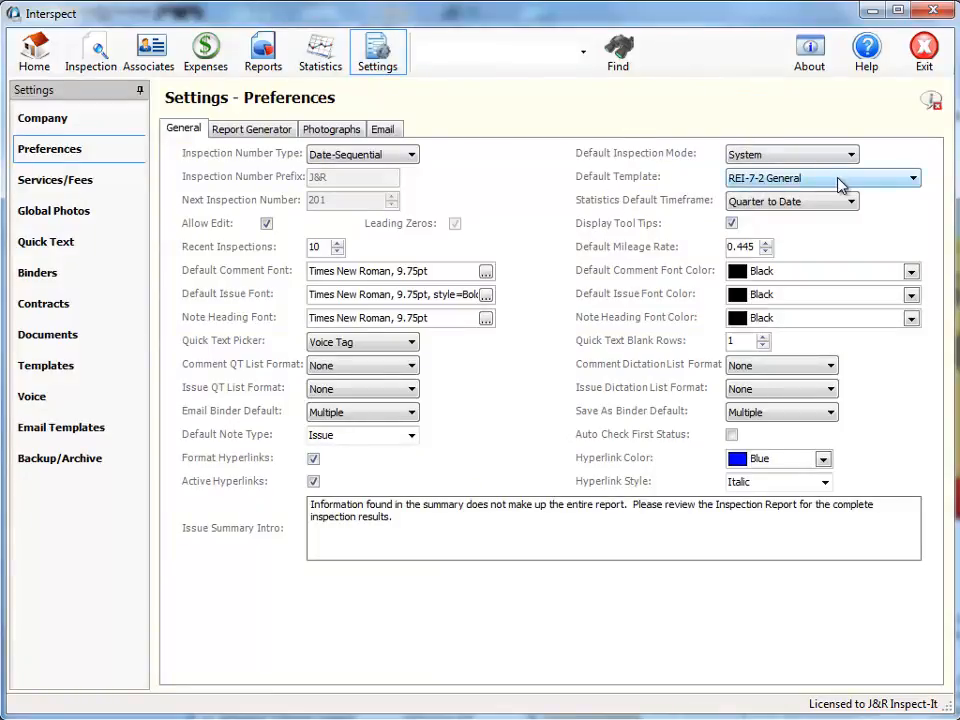
{"action": "left_click", "coordinate": [913, 180]}
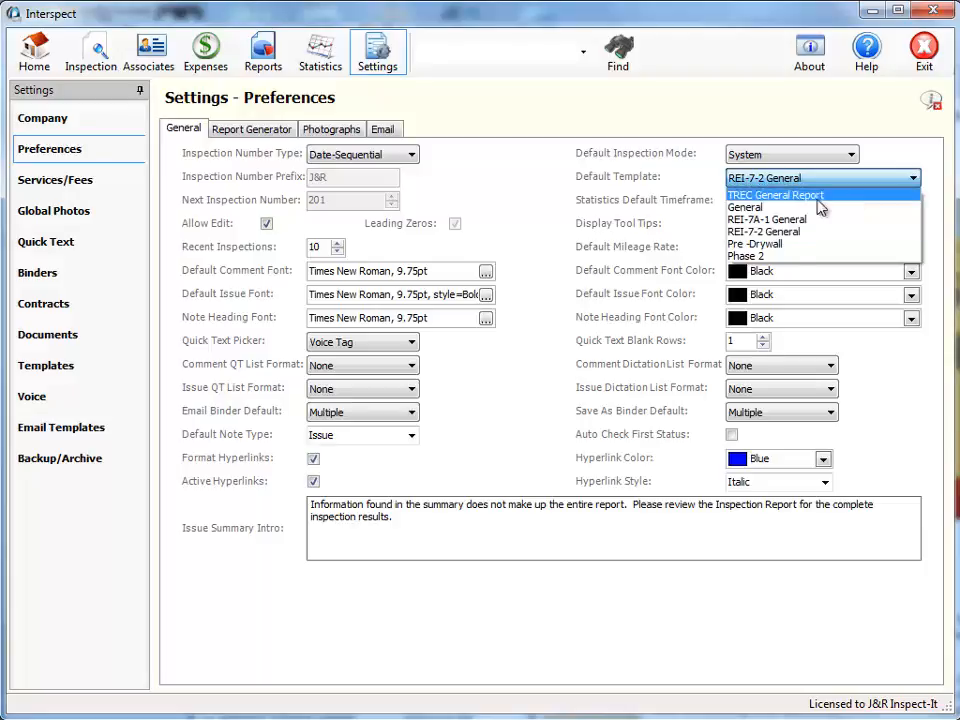
{"action": "left_click", "coordinate": [754, 209]}
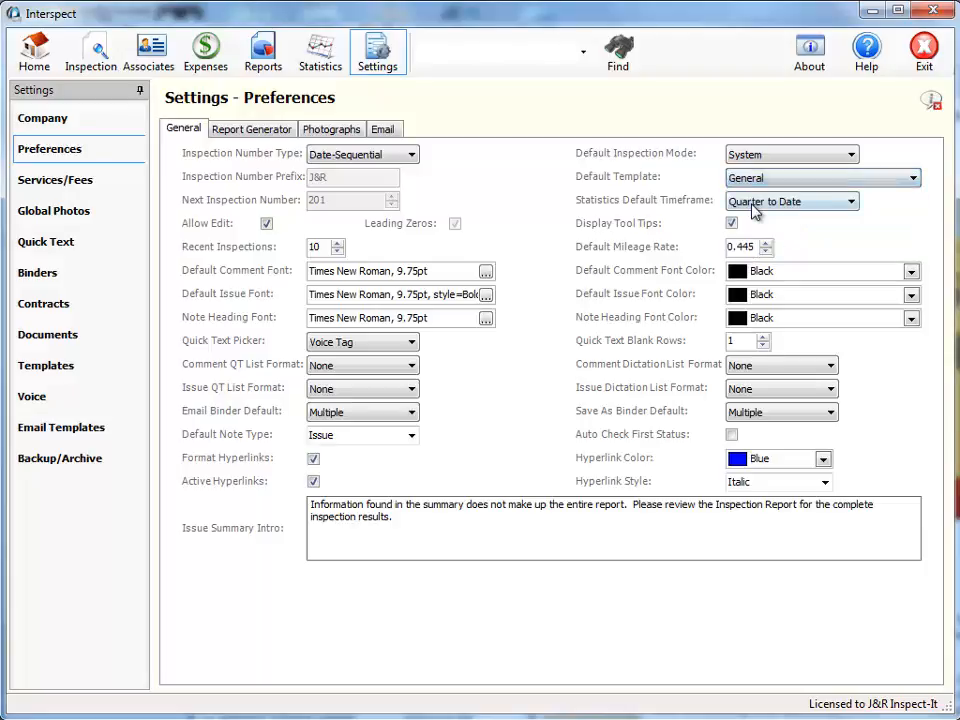
{"action": "left_click", "coordinate": [913, 179]}
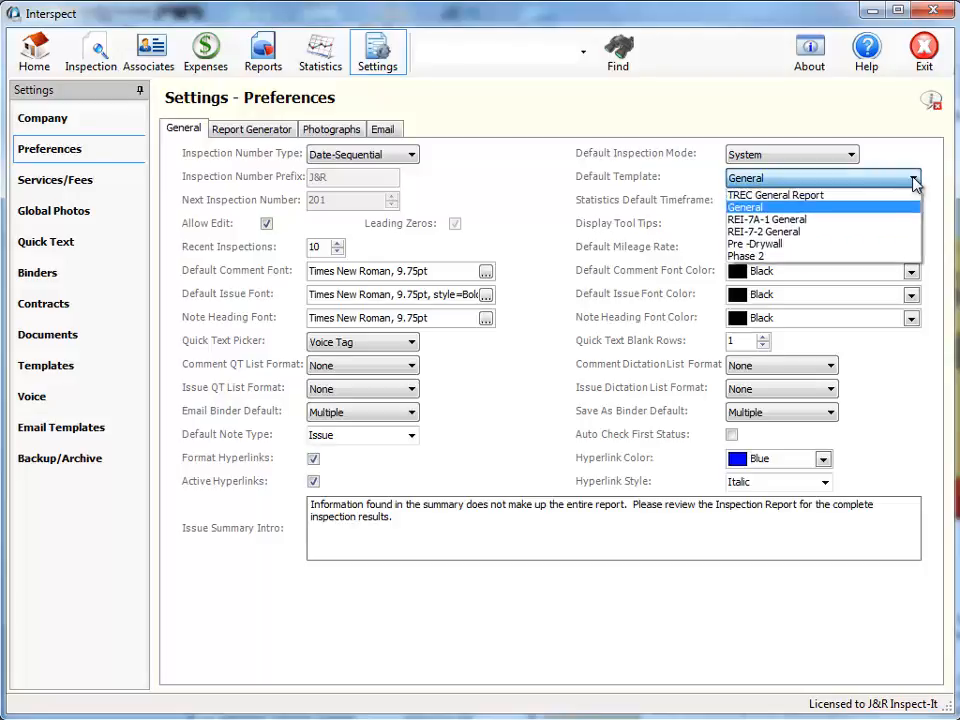
{"action": "left_click", "coordinate": [806, 232]}
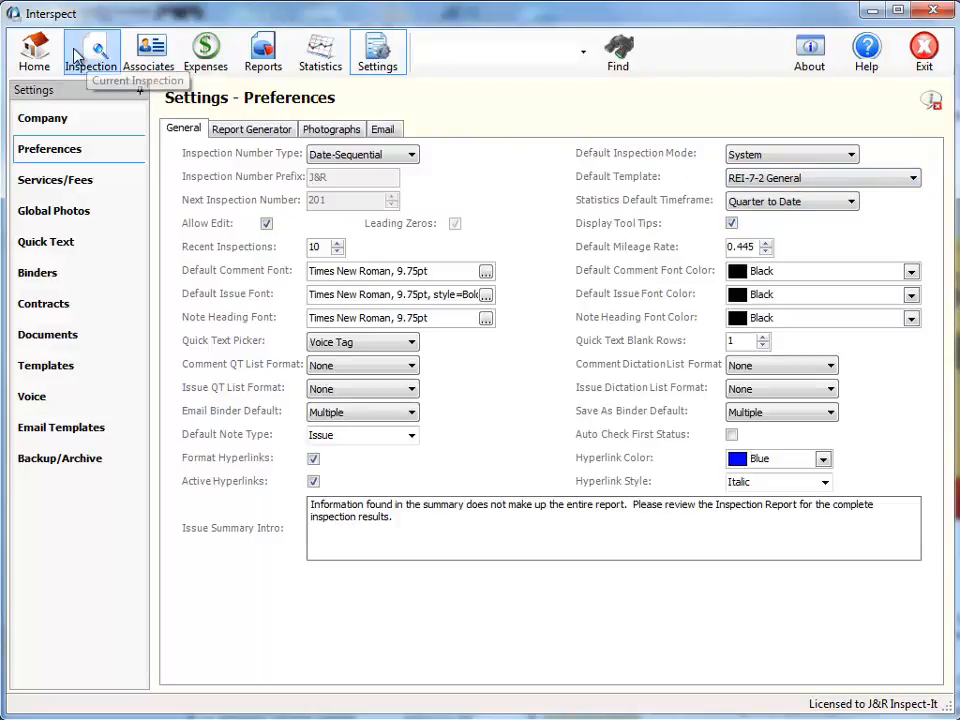
Check which inspection template is selected in the current inspection's General Information
{"action": "left_click", "coordinate": [101, 52]}
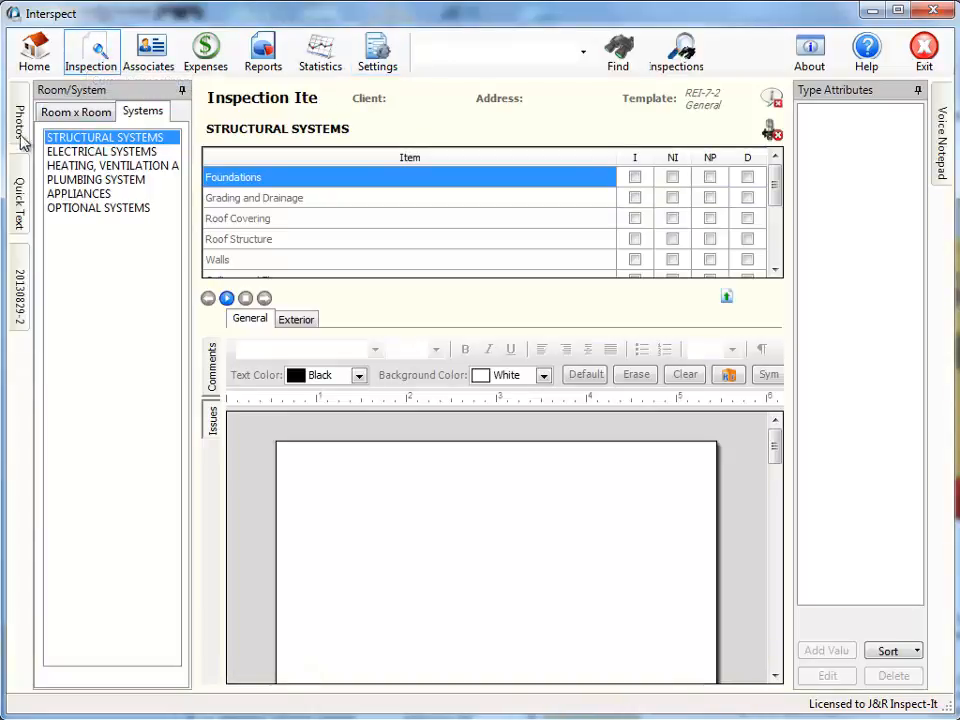
{"action": "mouse_move", "coordinate": [20, 270]}
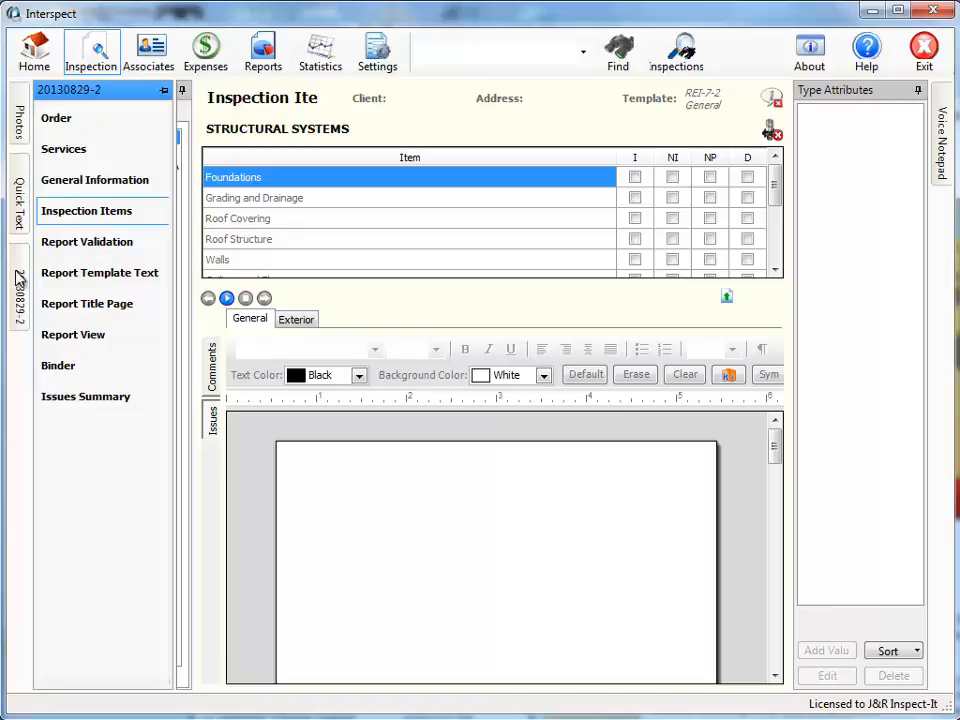
{"action": "left_click", "coordinate": [80, 183]}
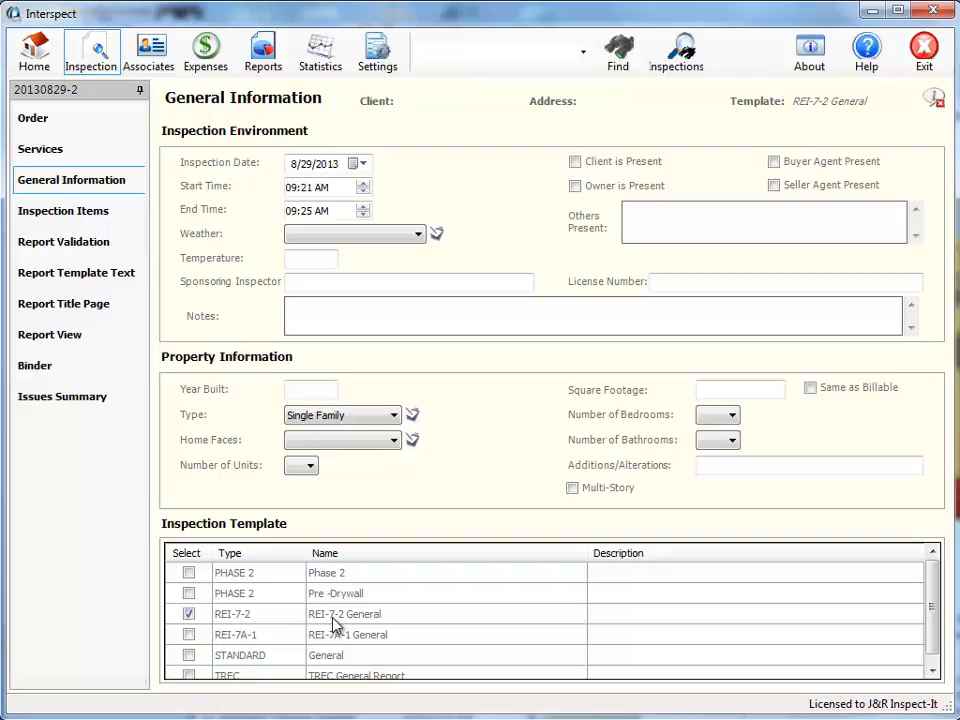
Set the default template to General in the preferences
{"action": "left_click", "coordinate": [377, 66]}
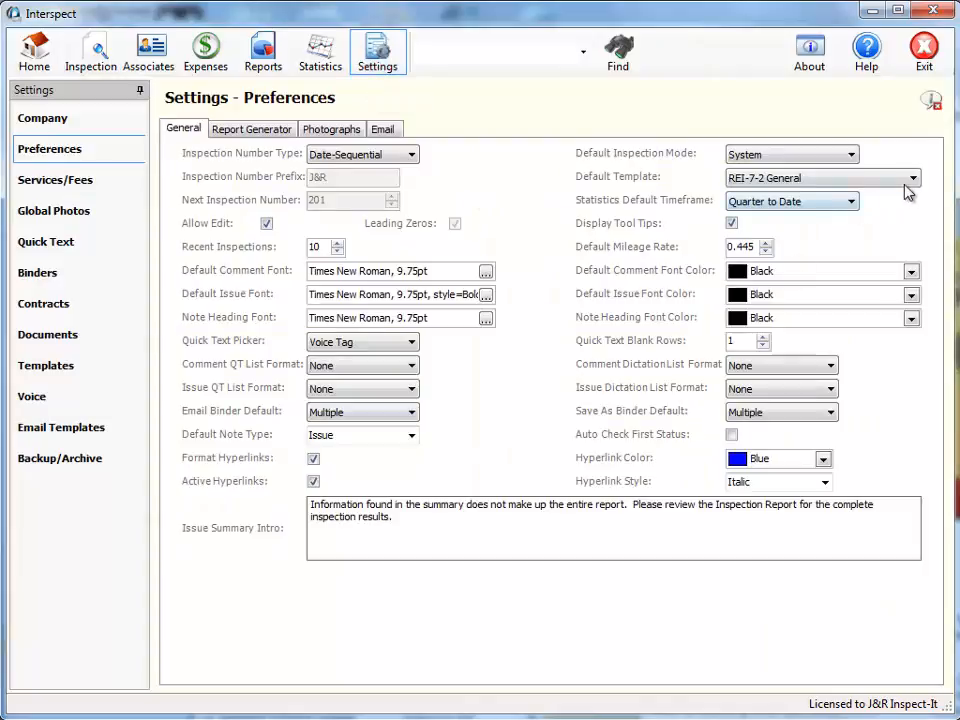
{"action": "left_click", "coordinate": [913, 181]}
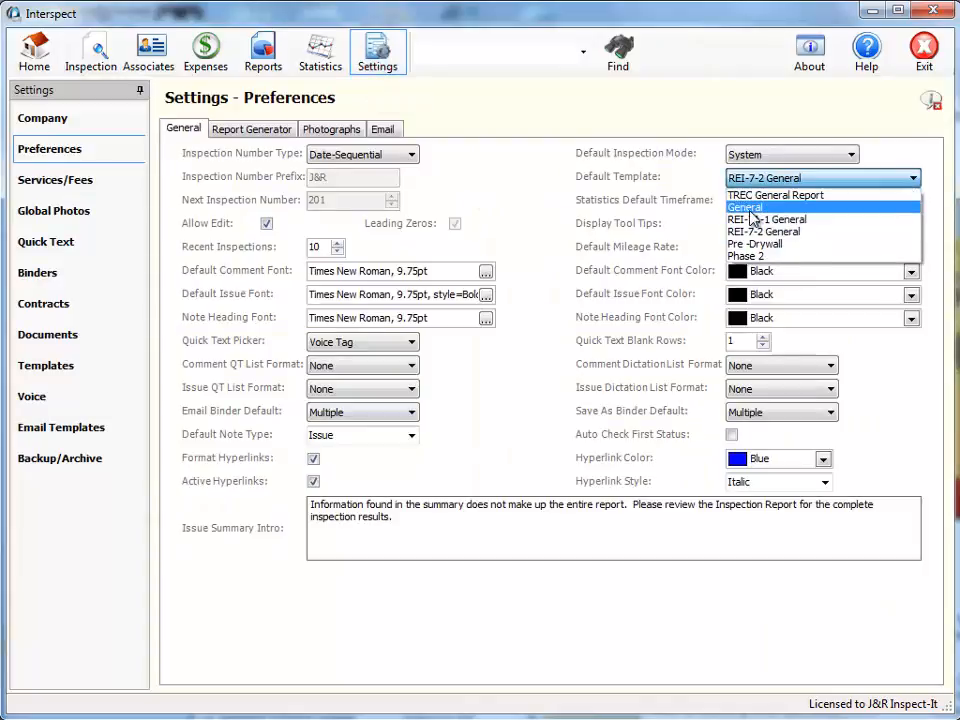
{"action": "left_click", "coordinate": [750, 210]}
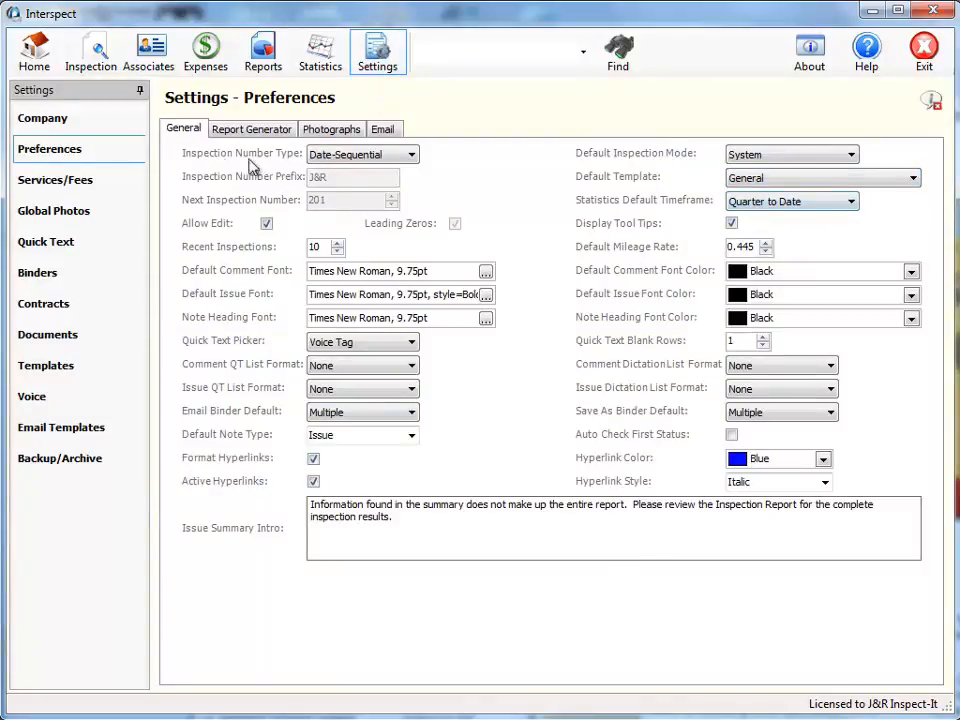
Create a new inspection and check the template selected in its General Information
{"action": "left_click", "coordinate": [34, 52]}
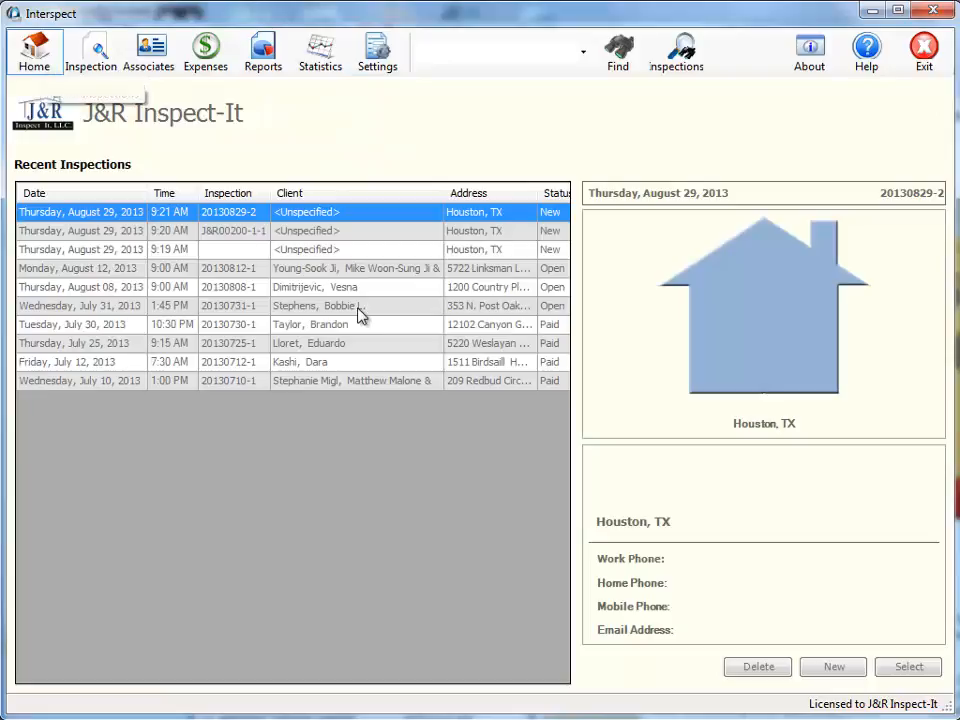
{"action": "left_click", "coordinate": [831, 667]}
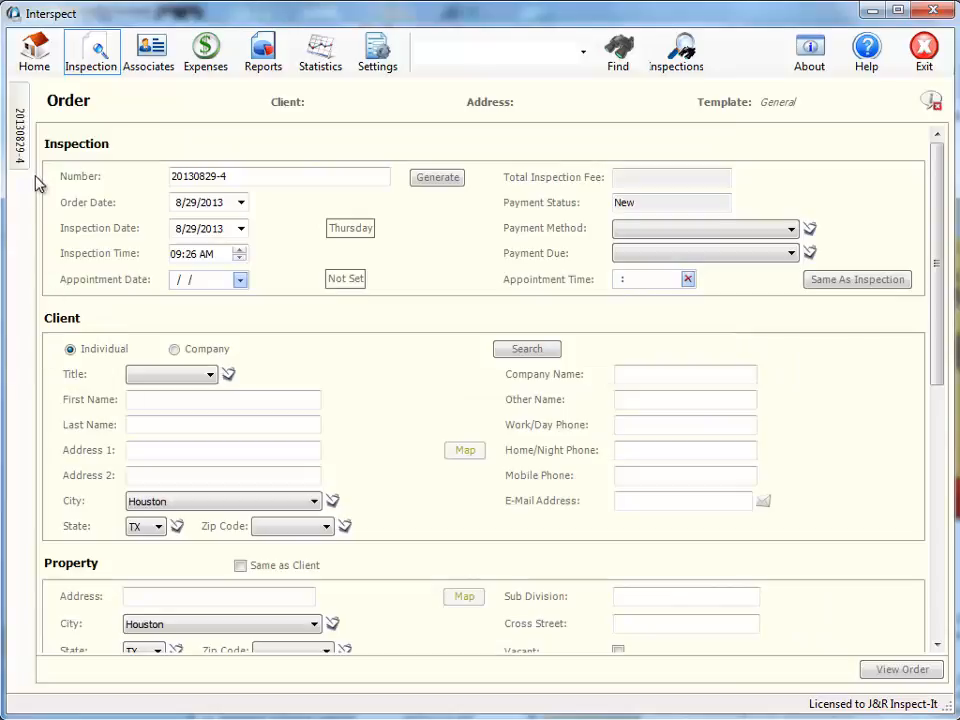
{"action": "mouse_move", "coordinate": [19, 118]}
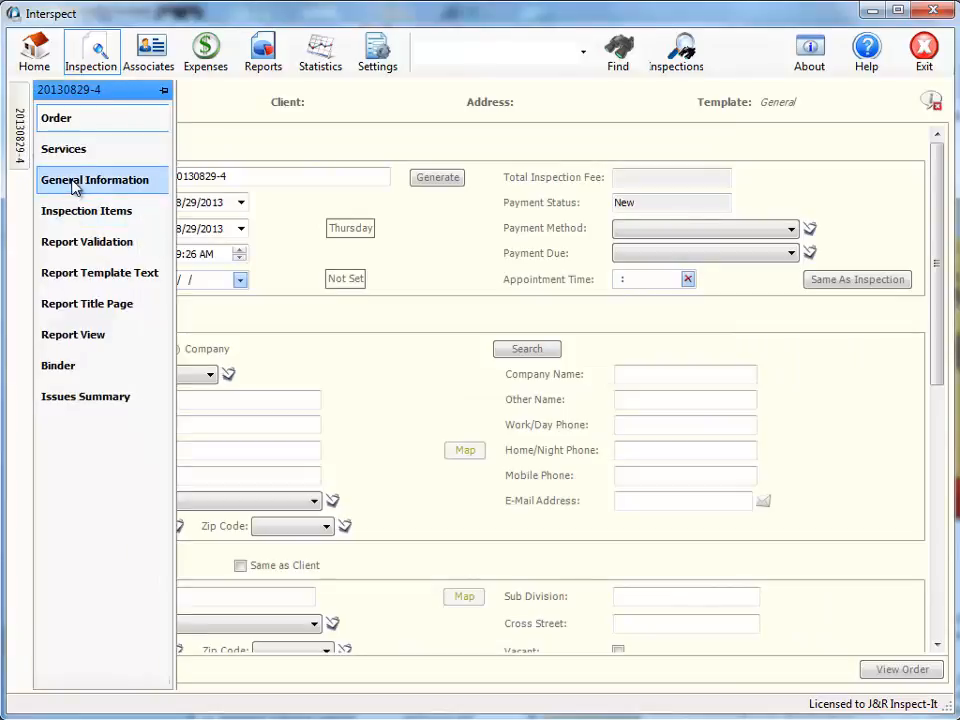
{"action": "left_click", "coordinate": [72, 184]}
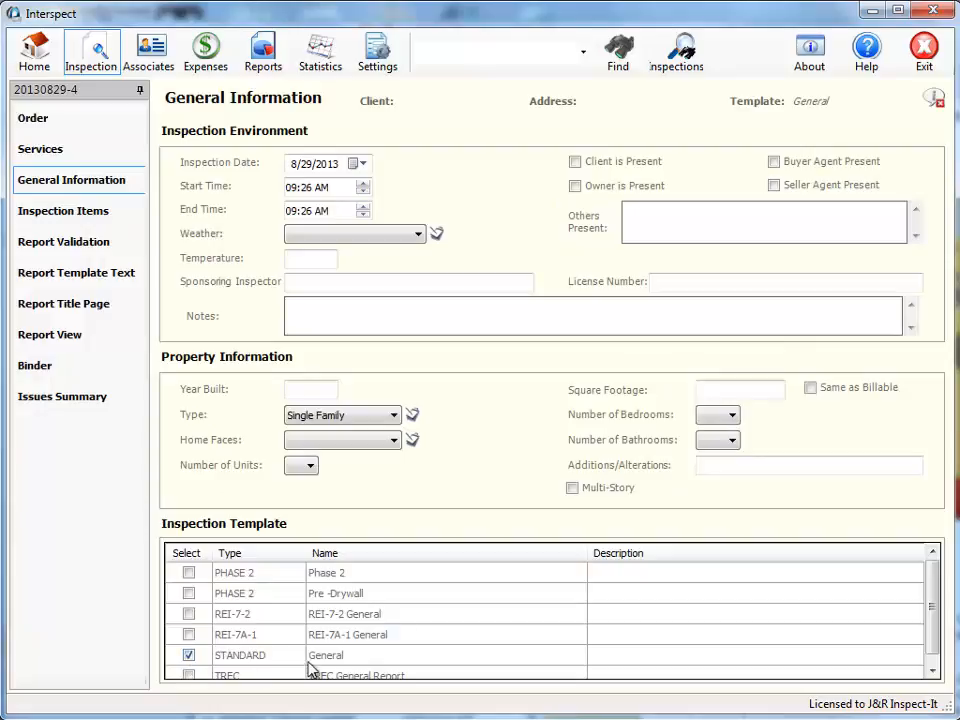
Set the statistics default timeframe to Year to Date in the preferences
{"action": "left_click", "coordinate": [379, 60]}
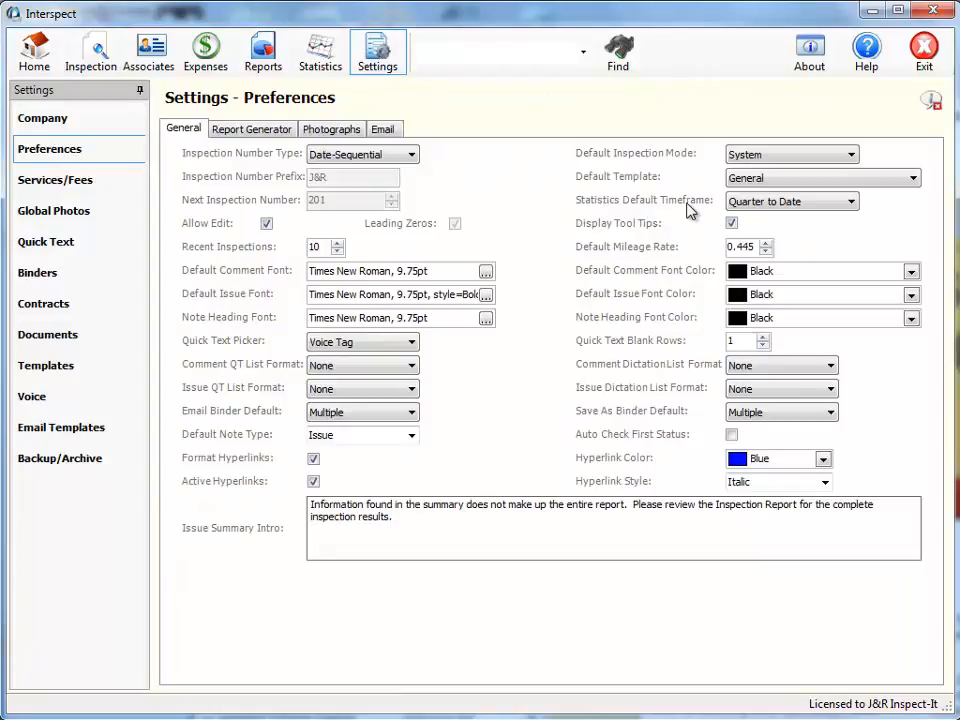
{"action": "left_click", "coordinate": [852, 204]}
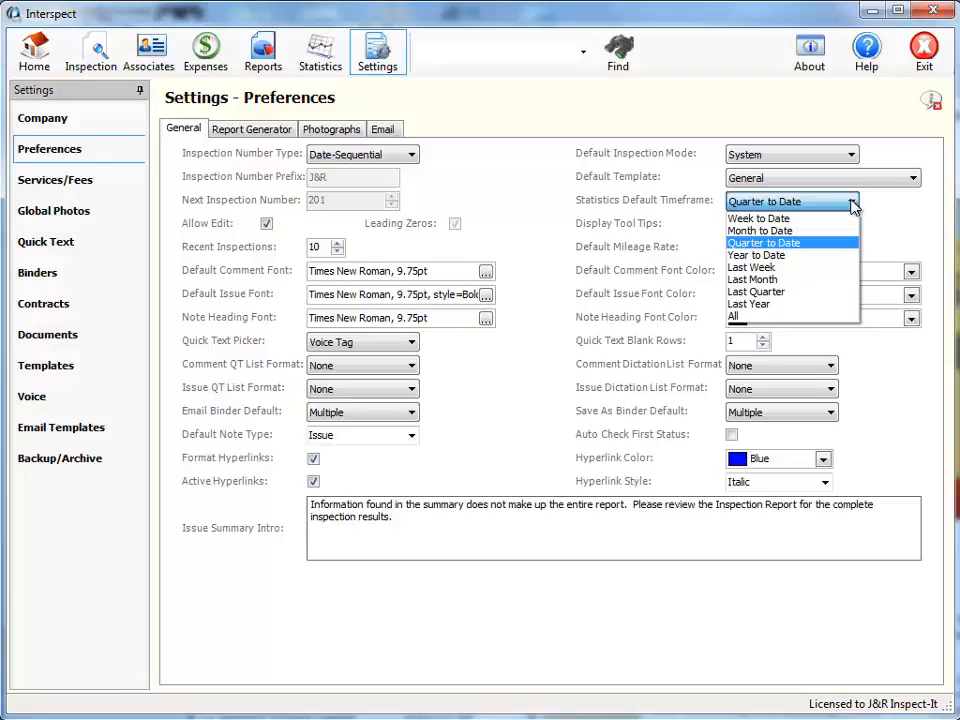
{"action": "left_click", "coordinate": [781, 257]}
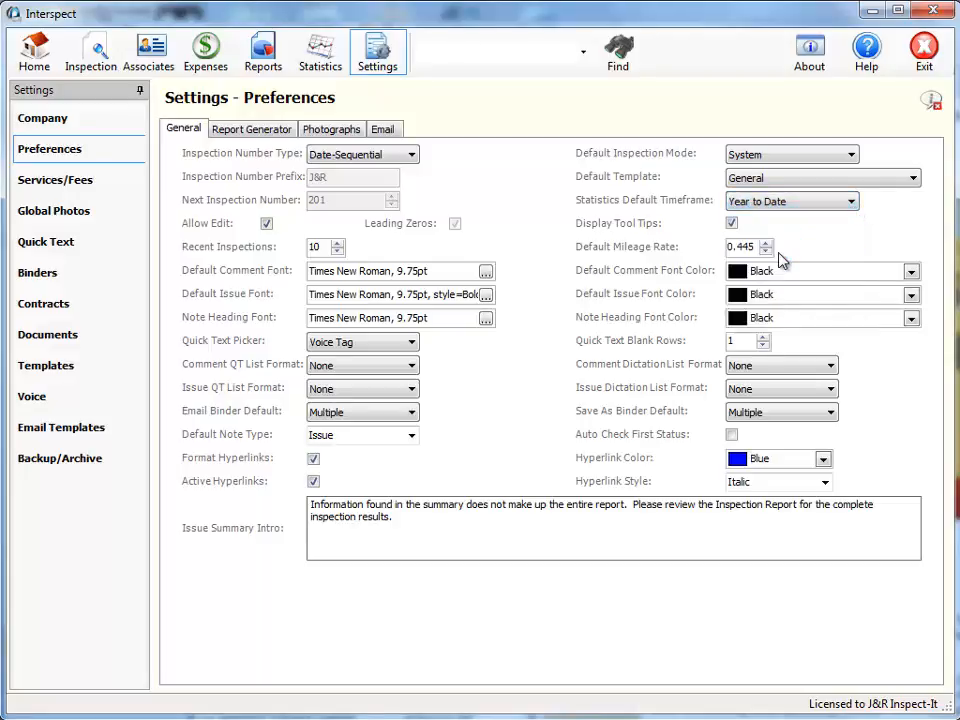
Review the Business Statistics charts with the default timeframe and with the Last Quarter timeframe
{"action": "left_click", "coordinate": [320, 63]}
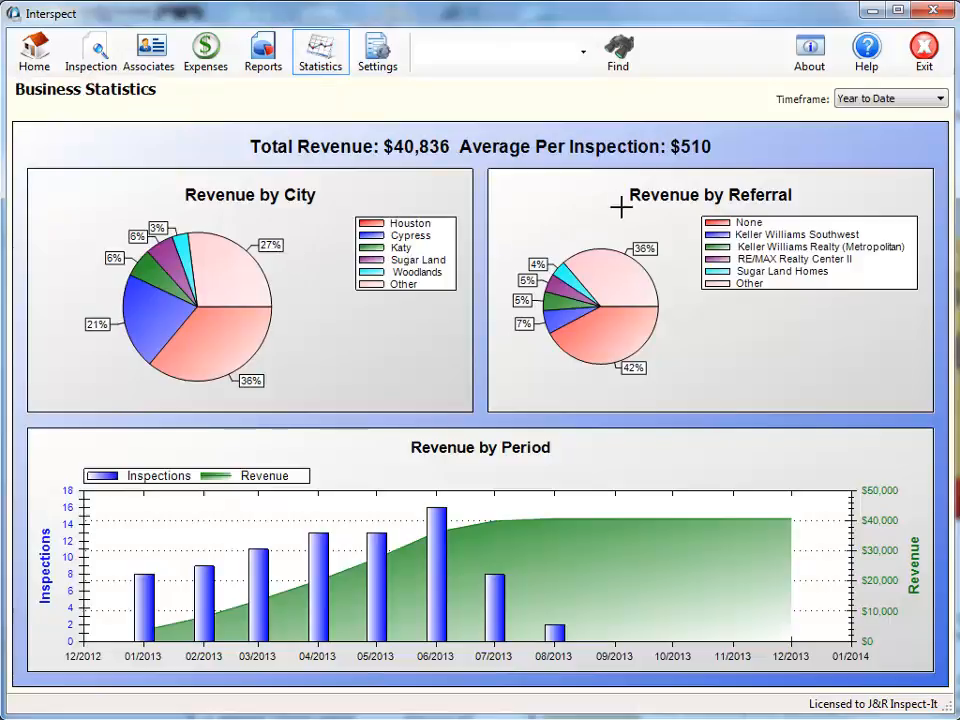
{"action": "mouse_move", "coordinate": [145, 619]}
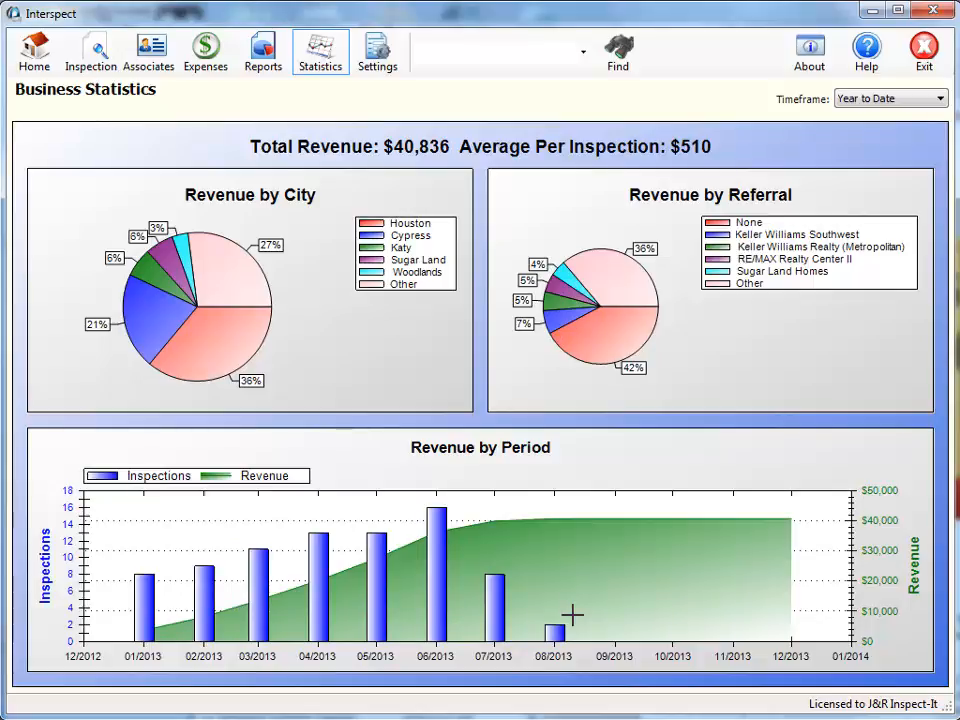
{"action": "left_click", "coordinate": [941, 100]}
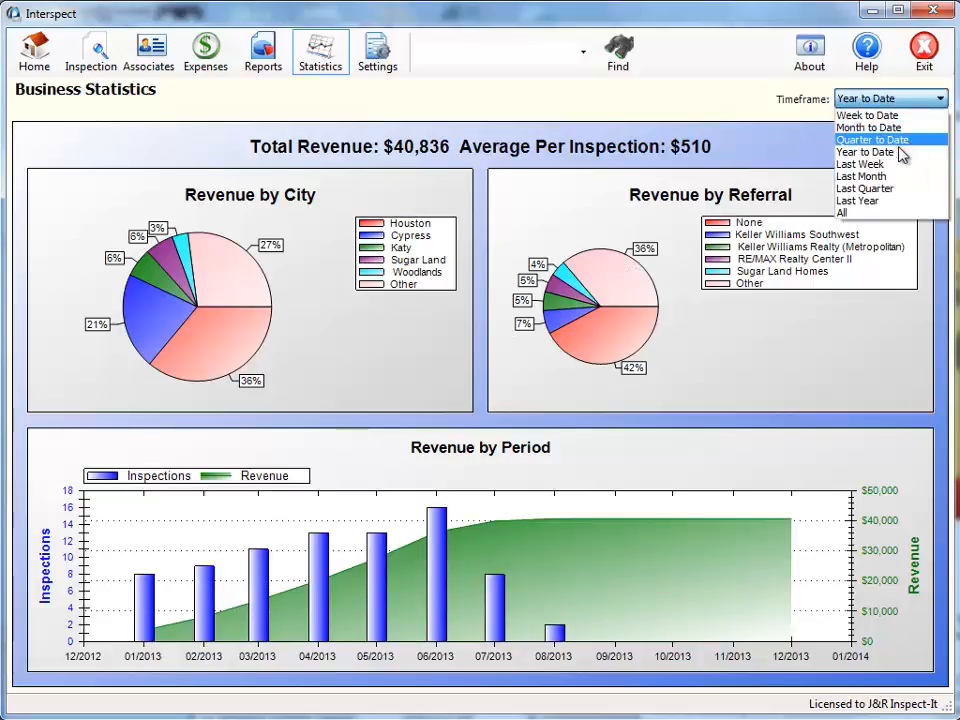
{"action": "left_click", "coordinate": [879, 189]}
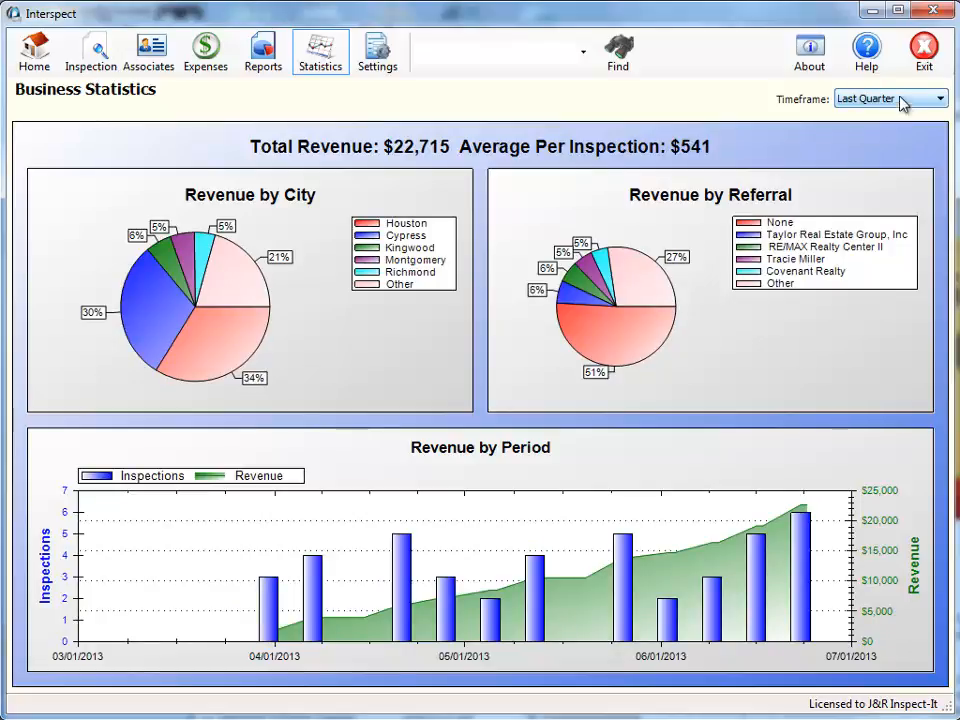
Compare the Recent Inspections preference with the list of recent inspections on the home page, returning to the preferences
{"action": "left_click", "coordinate": [382, 55]}
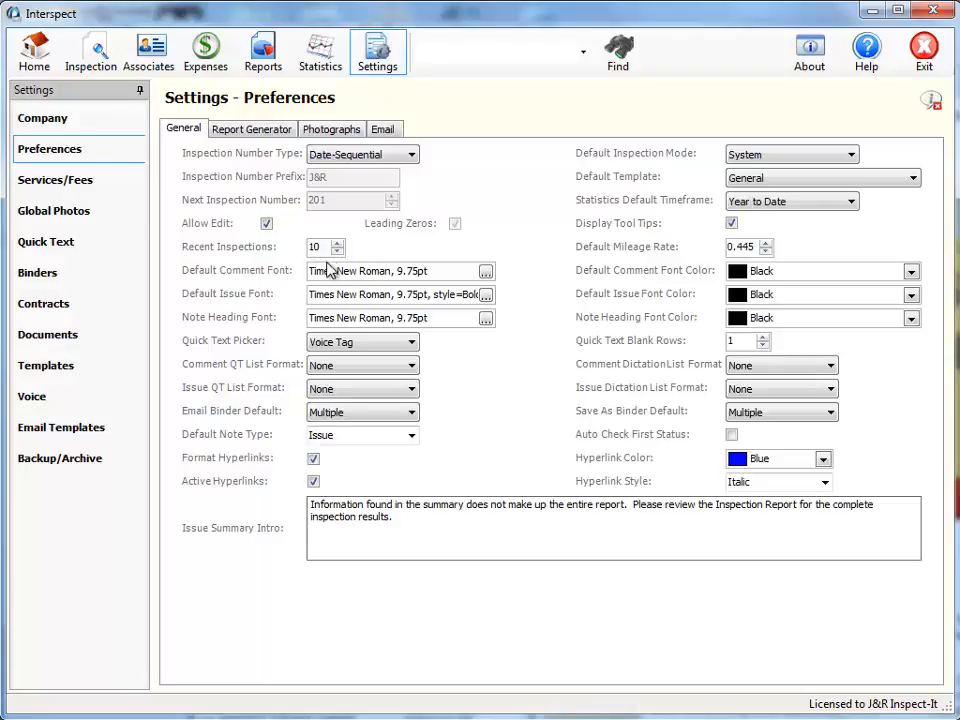
{"action": "left_click", "coordinate": [37, 58]}
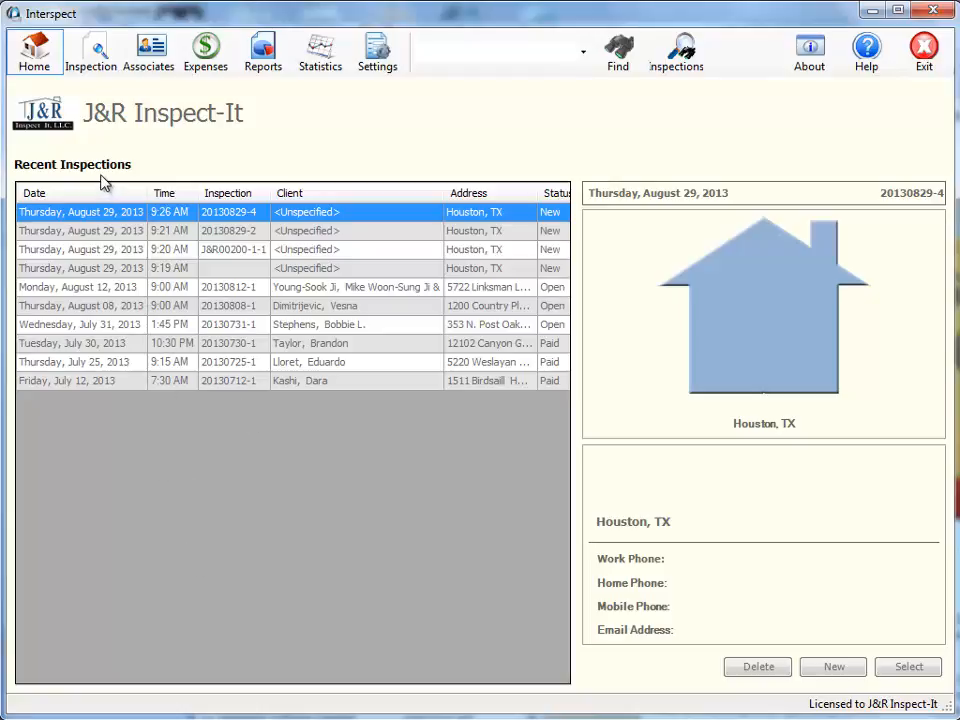
{"action": "left_click", "coordinate": [377, 55]}
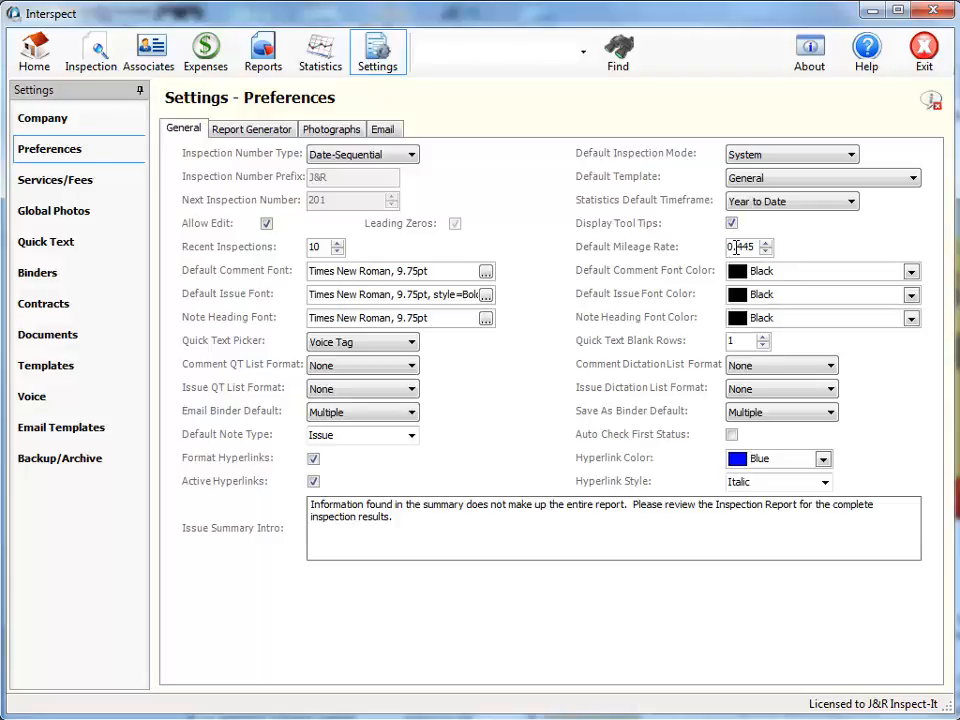
Open the Order page of the newest inspection
{"action": "left_click", "coordinate": [36, 55]}
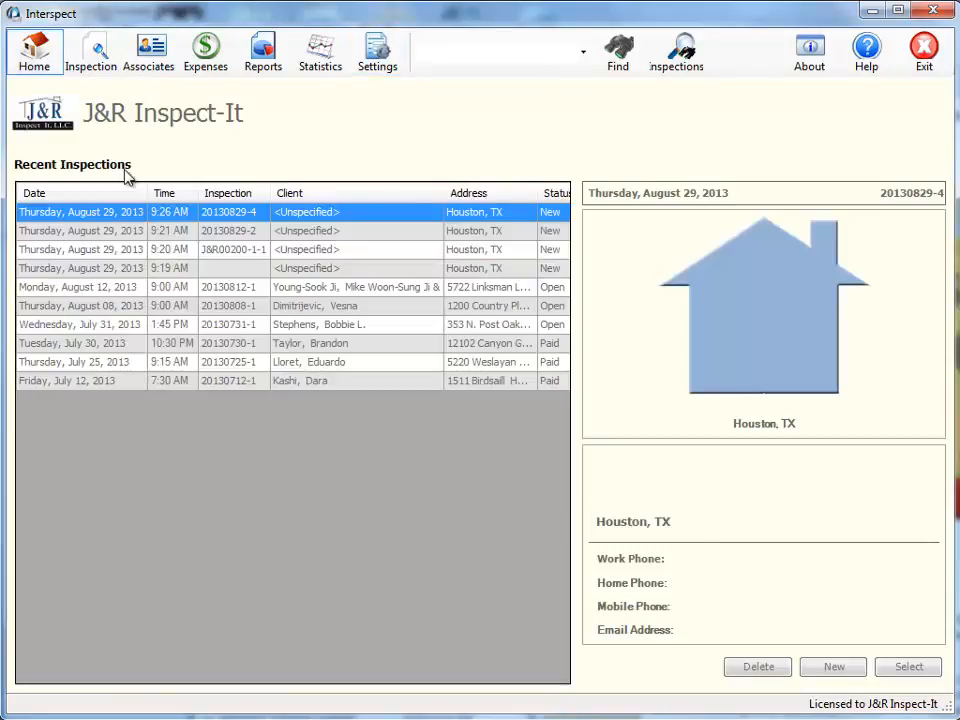
{"action": "left_click", "coordinate": [86, 62]}
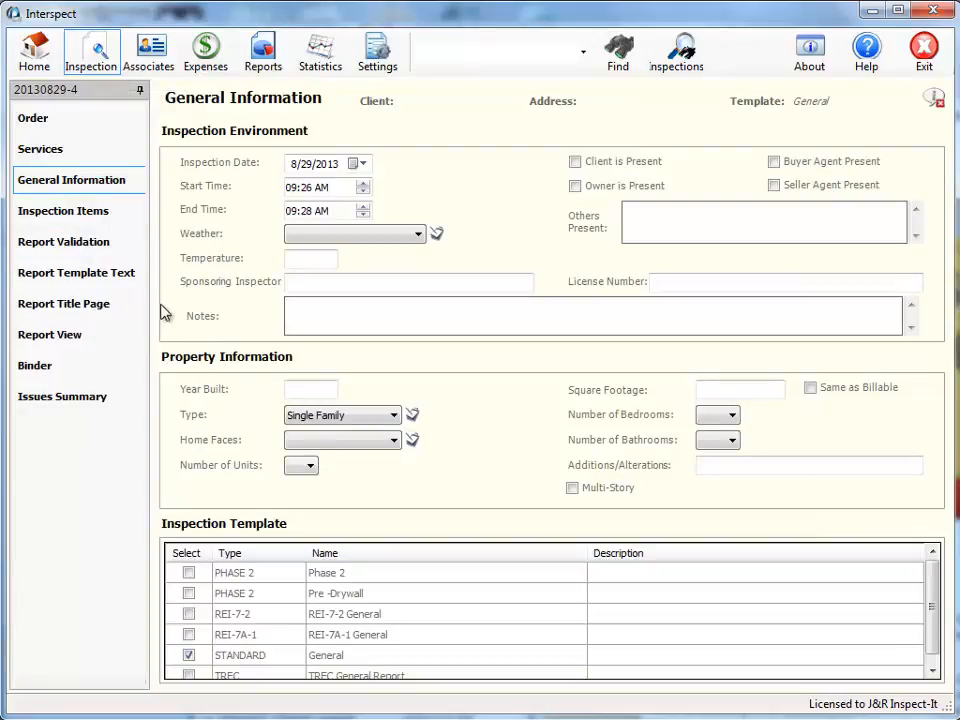
{"action": "left_click", "coordinate": [29, 122]}
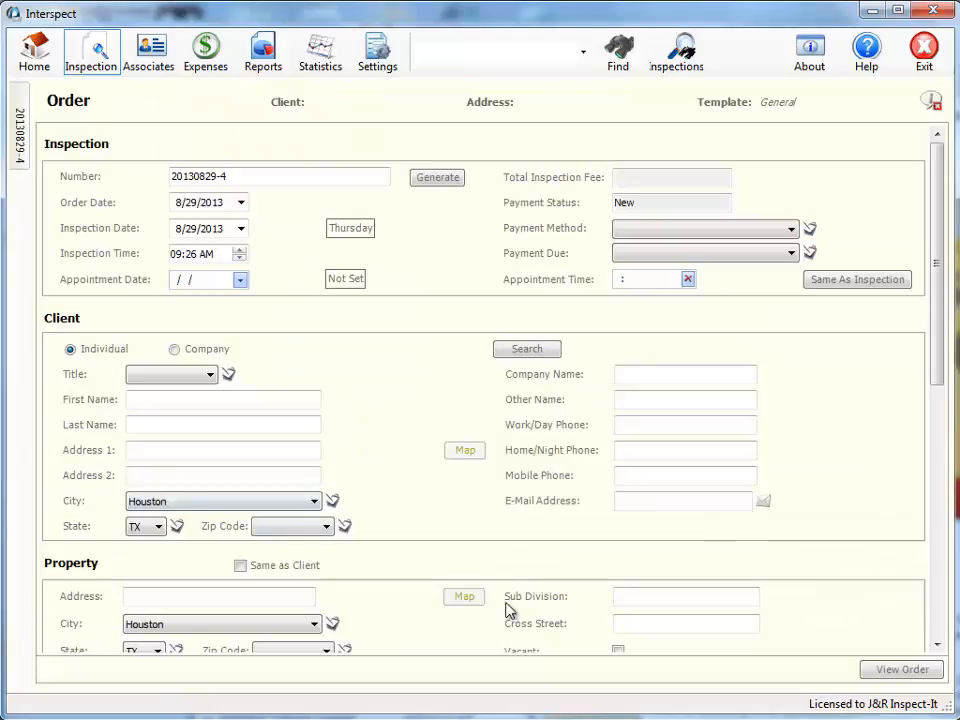
Enter 56 as the property's mileage in the inspection order and return to the preferences
{"action": "left_click", "coordinate": [938, 646]}
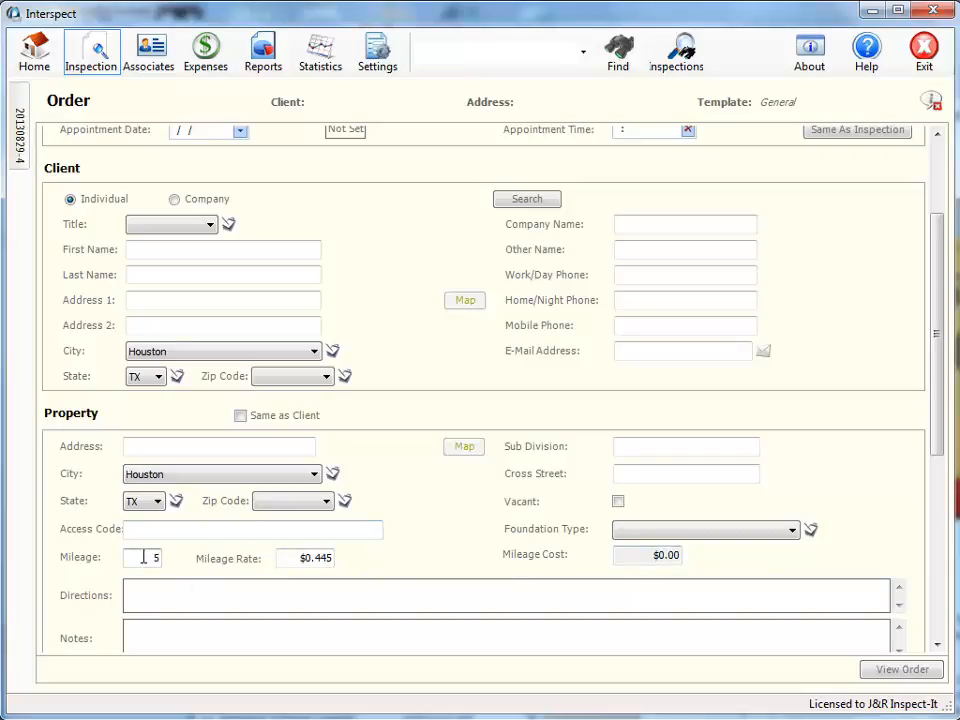
{"action": "key", "text": "Tab"}
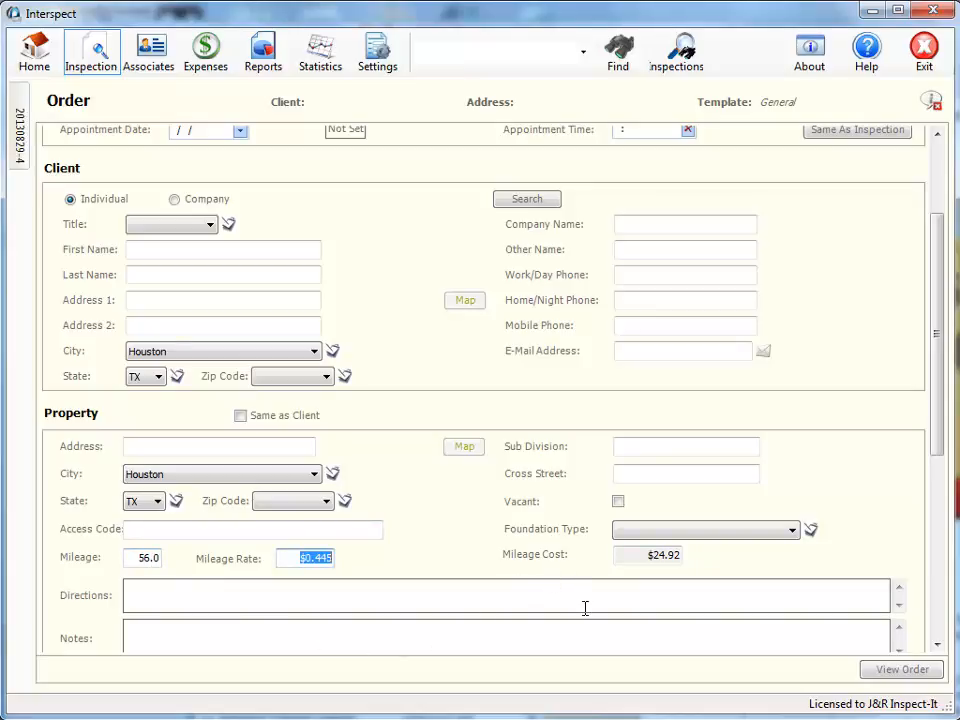
{"action": "left_click", "coordinate": [385, 60]}
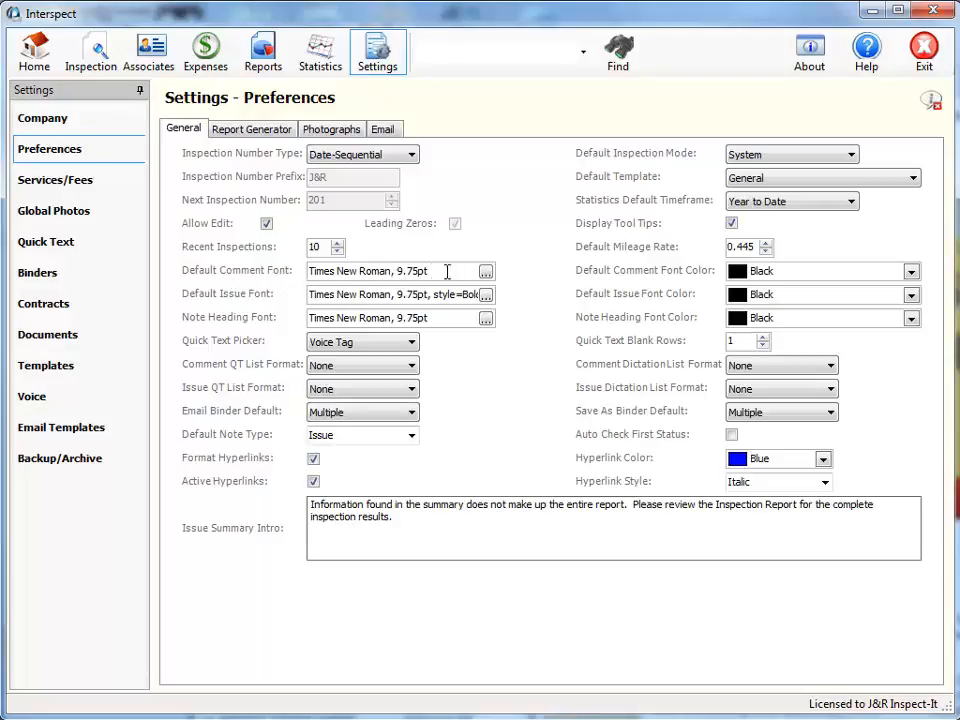
Set the default comment font to Times New Roman, Regular, size 10
{"action": "left_click", "coordinate": [485, 271]}
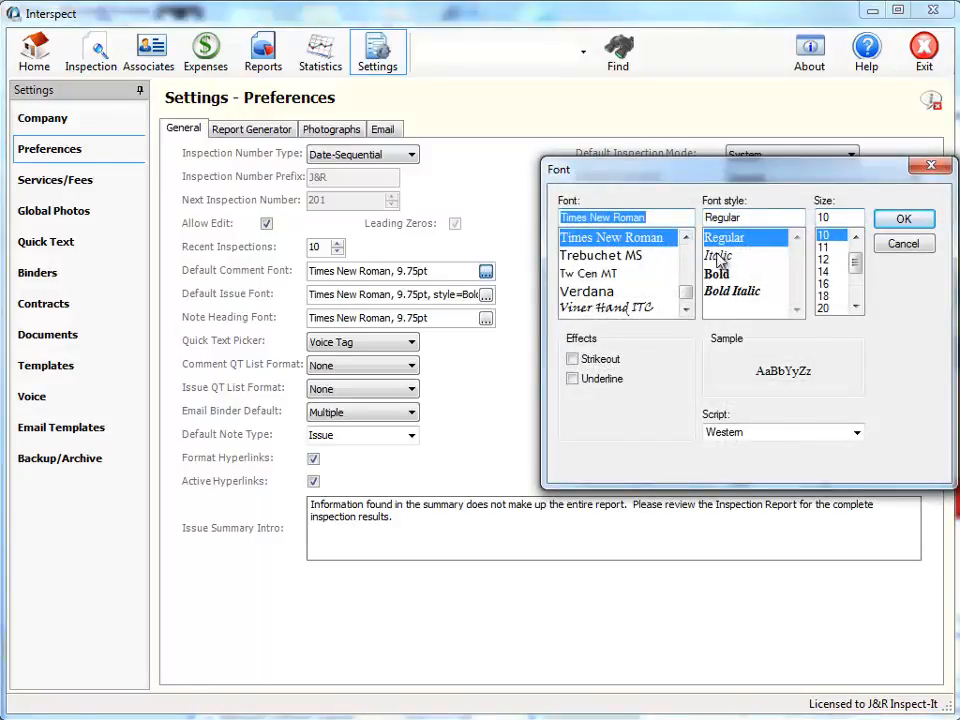
{"action": "left_click", "coordinate": [826, 238]}
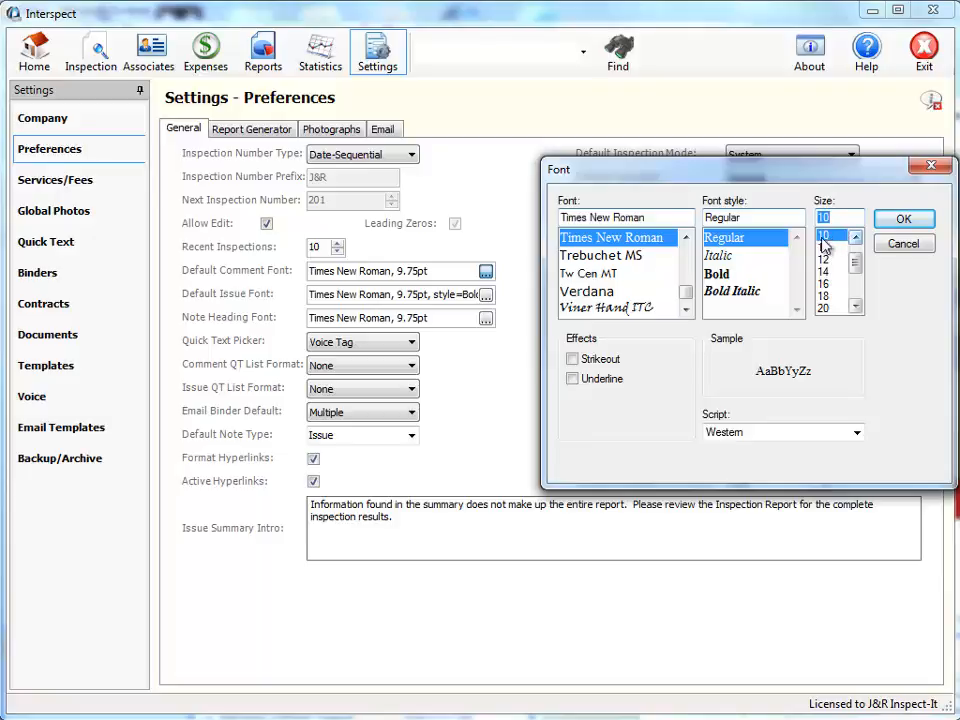
{"action": "left_click", "coordinate": [926, 224]}
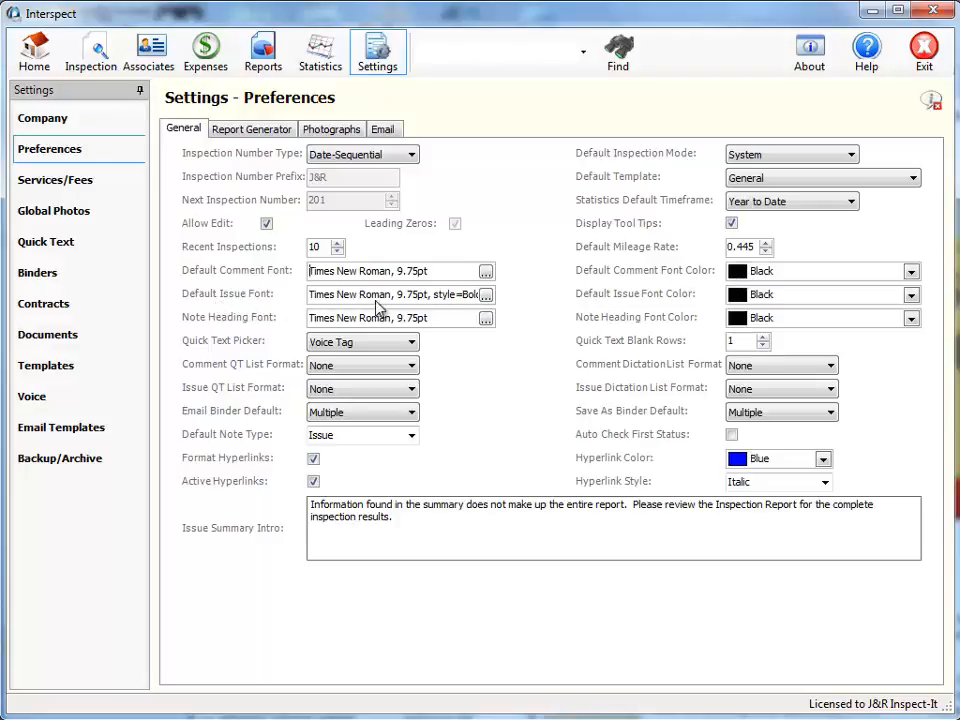
Review the default issue font settings and the colors available for the default issue font
{"action": "left_click", "coordinate": [483, 295]}
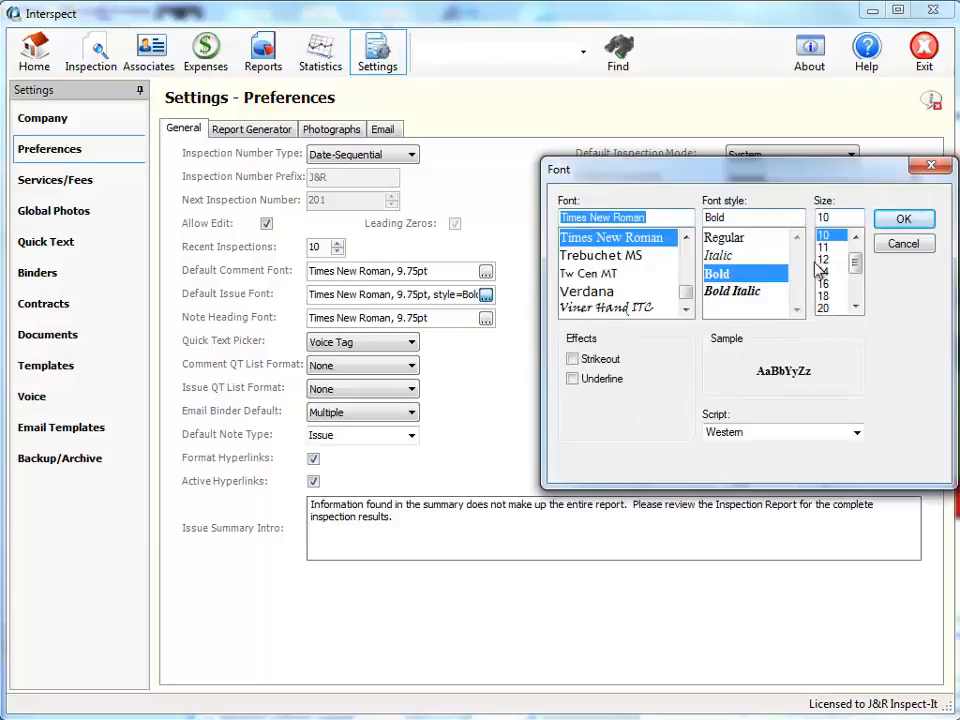
{"action": "left_click", "coordinate": [903, 219]}
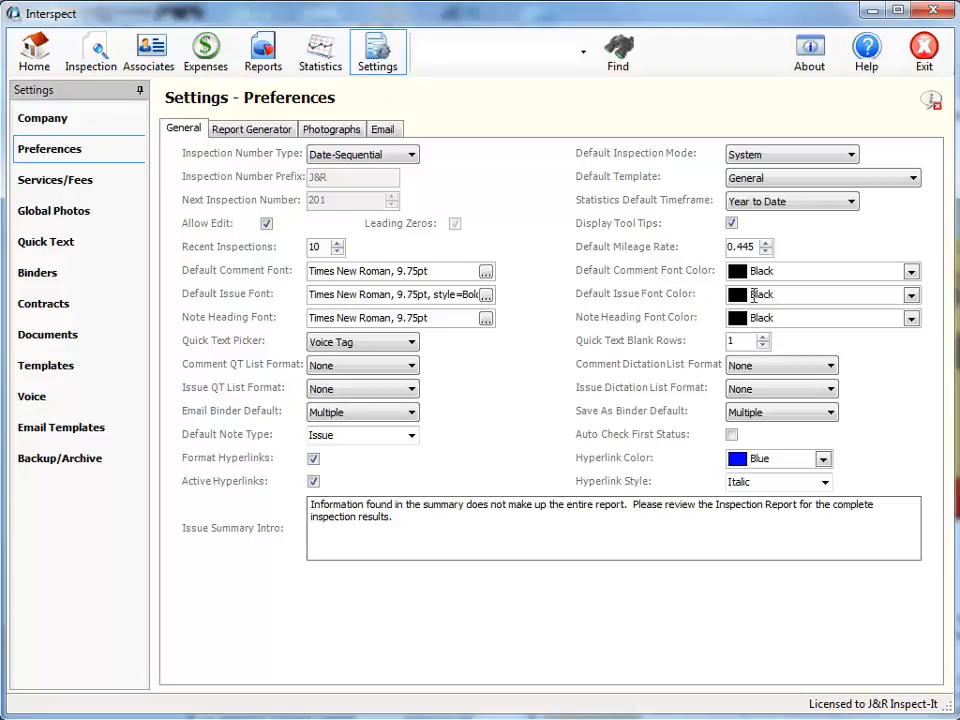
{"action": "left_click", "coordinate": [910, 297]}
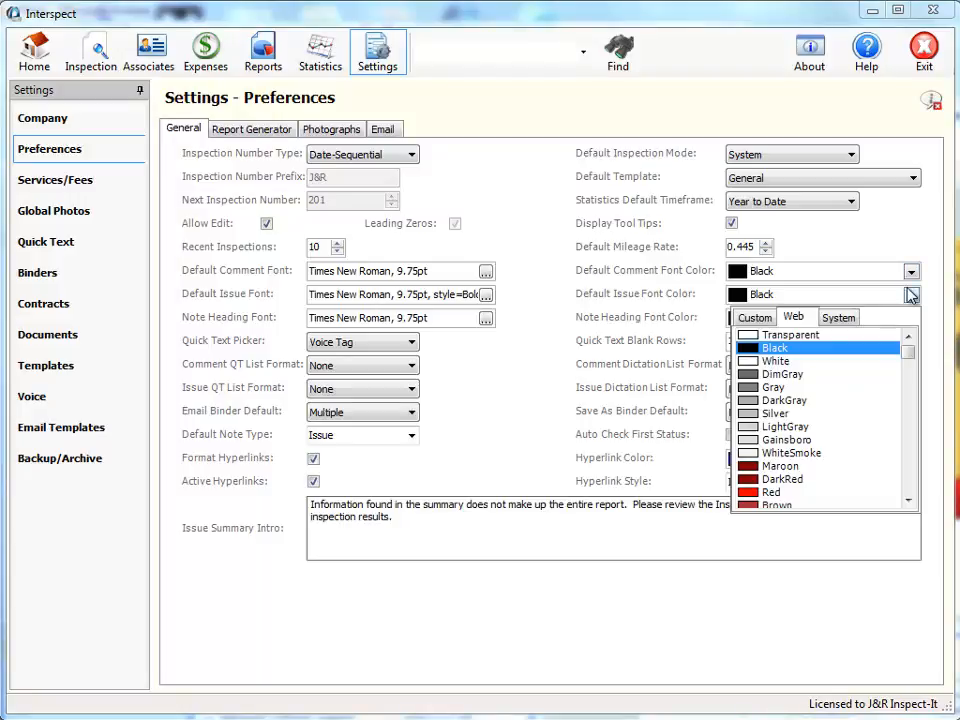
{"action": "left_click", "coordinate": [911, 298]}
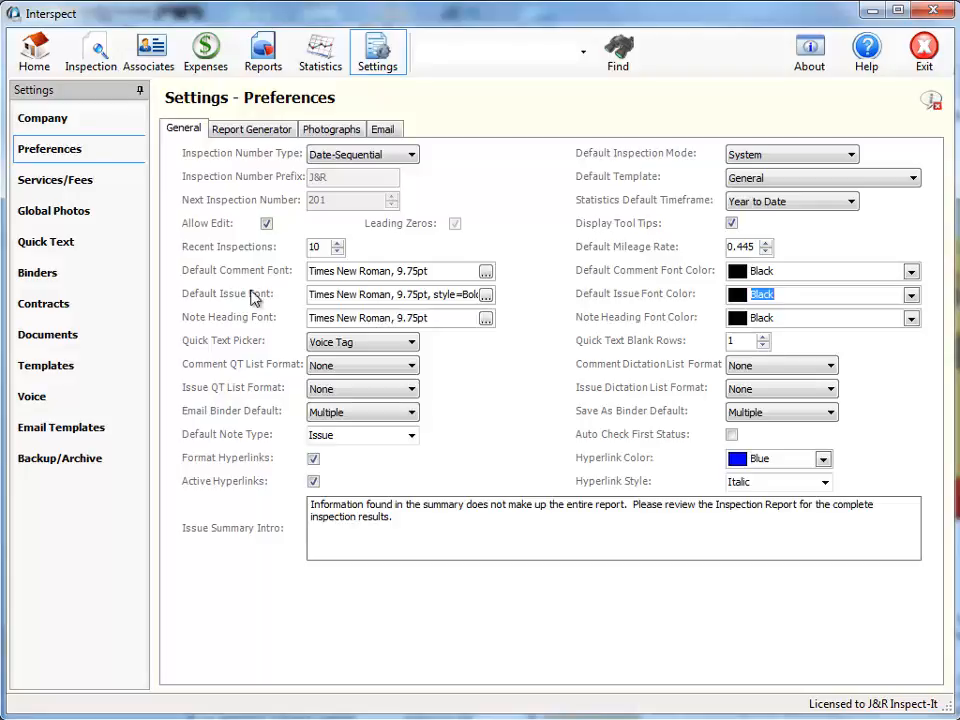
Add a new issue quick text under Foundations reading "this is a test of adding quick text."
{"action": "left_click", "coordinate": [41, 246]}
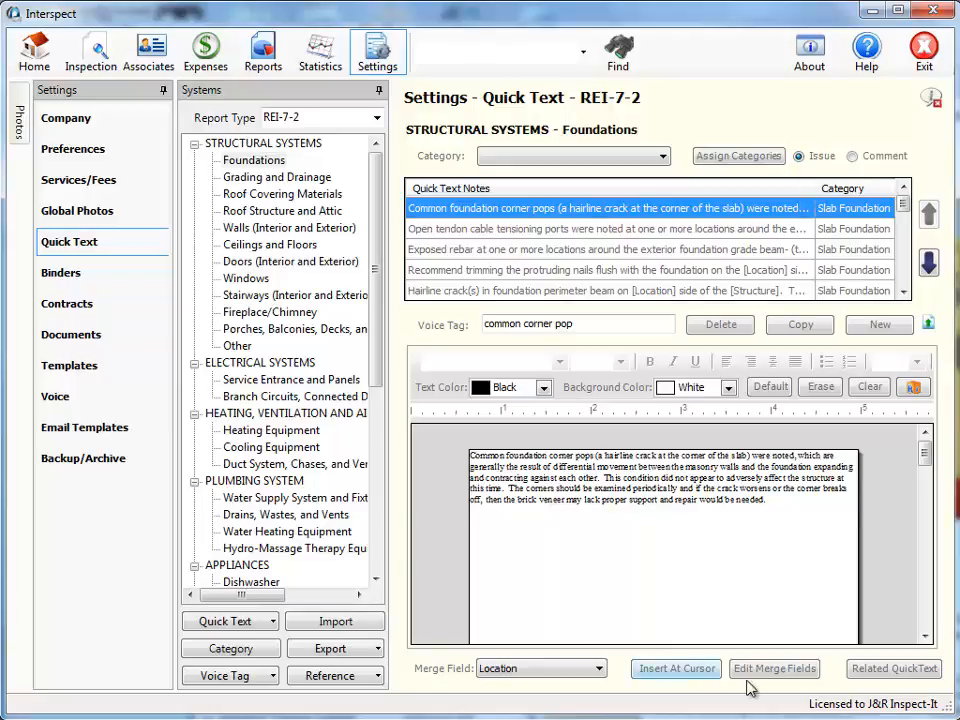
{"action": "left_click", "coordinate": [878, 328]}
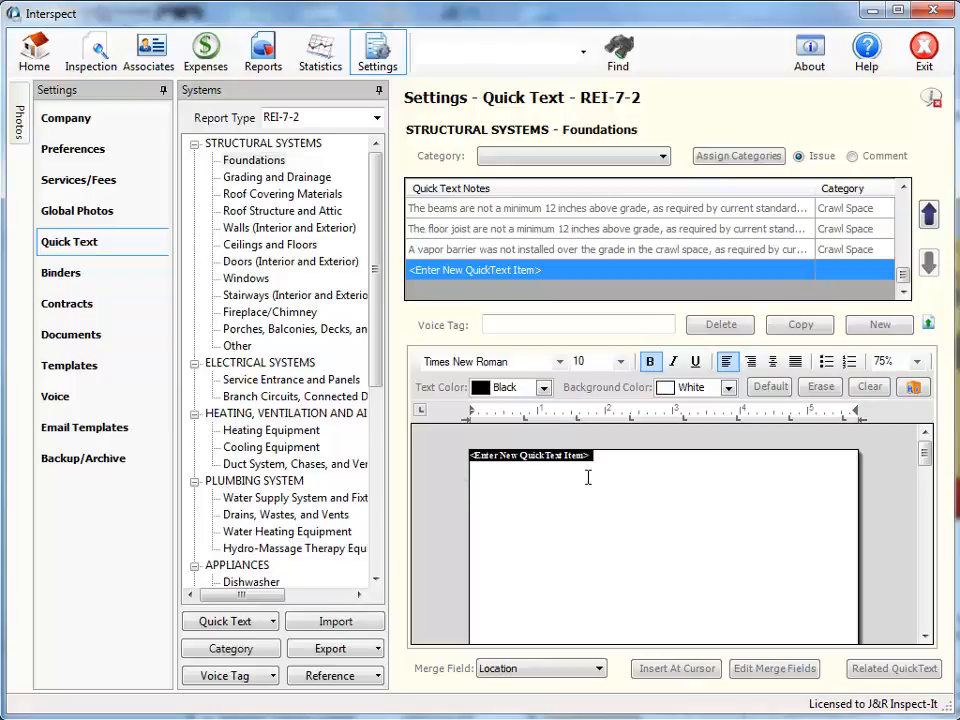
{"action": "scroll", "coordinate": [686, 525], "scroll_direction": "up", "scroll_amount": 1}
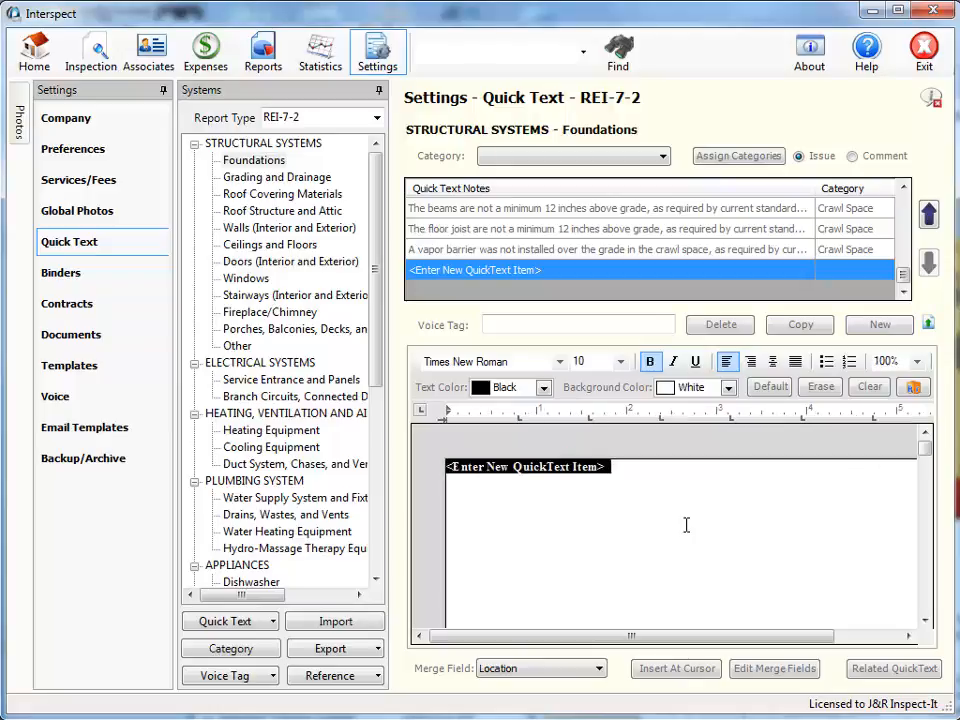
{"action": "type", "text": "this"}
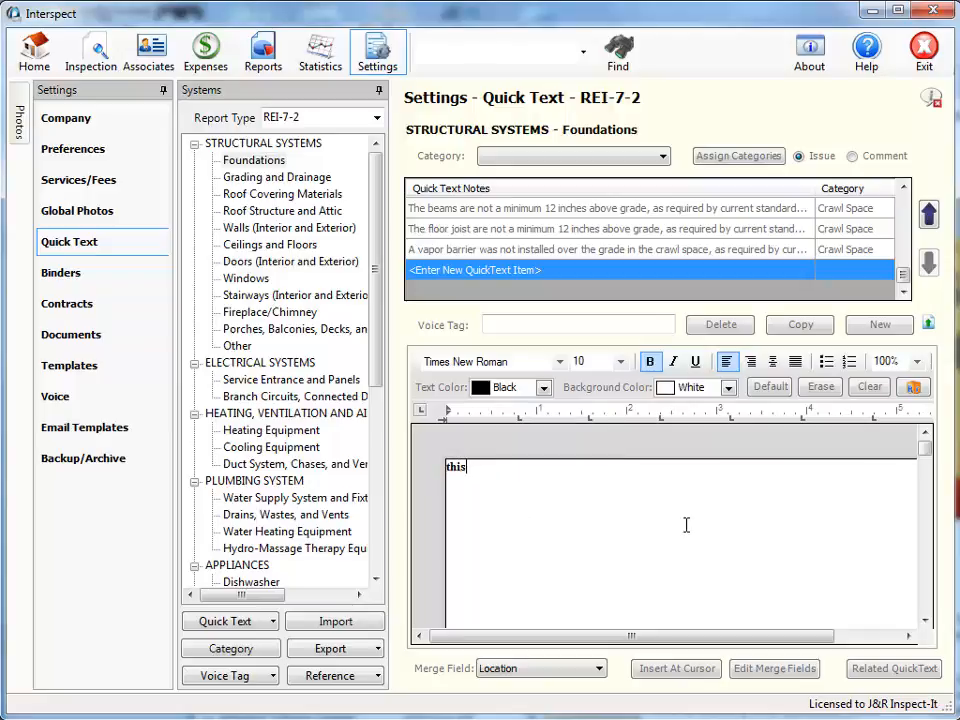
{"action": "type", "text": " is a test of adding quick text."}
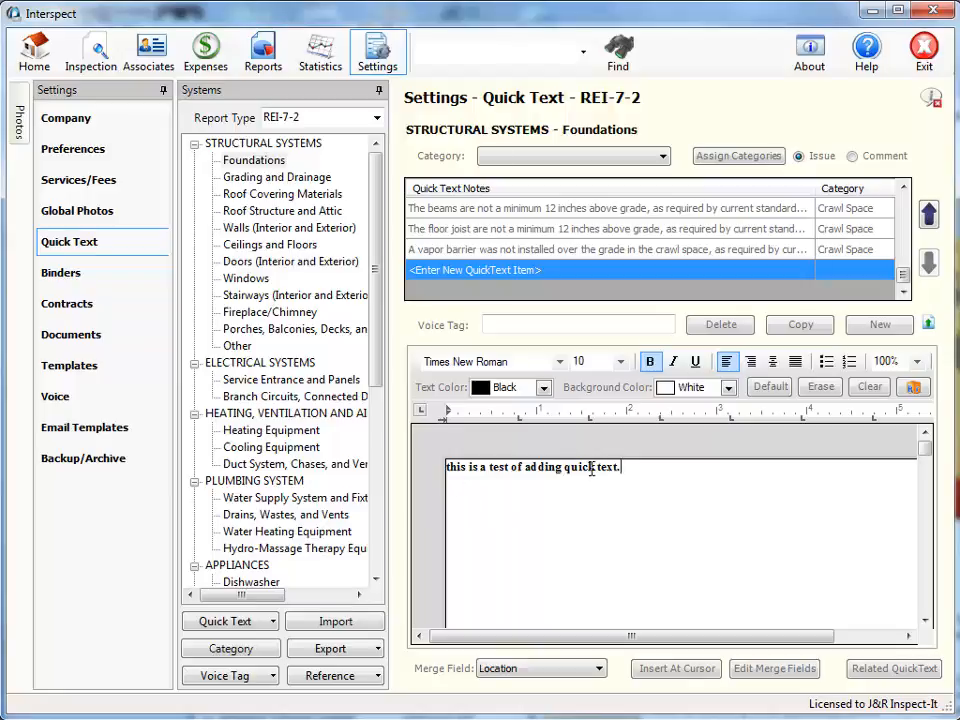
Format the test quick text in red, italic and underlined
{"action": "left_click_drag", "start_coordinate": [623, 466], "coordinate": [444, 469]}
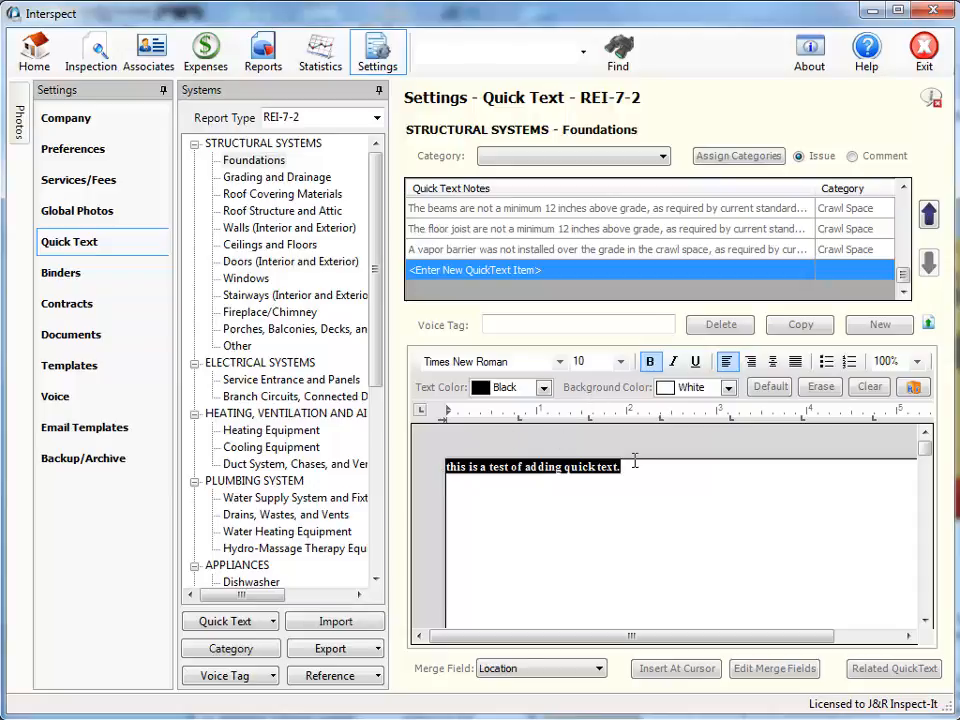
{"action": "left_click", "coordinate": [545, 388]}
{"action": "left_click", "coordinate": [430, 701]}
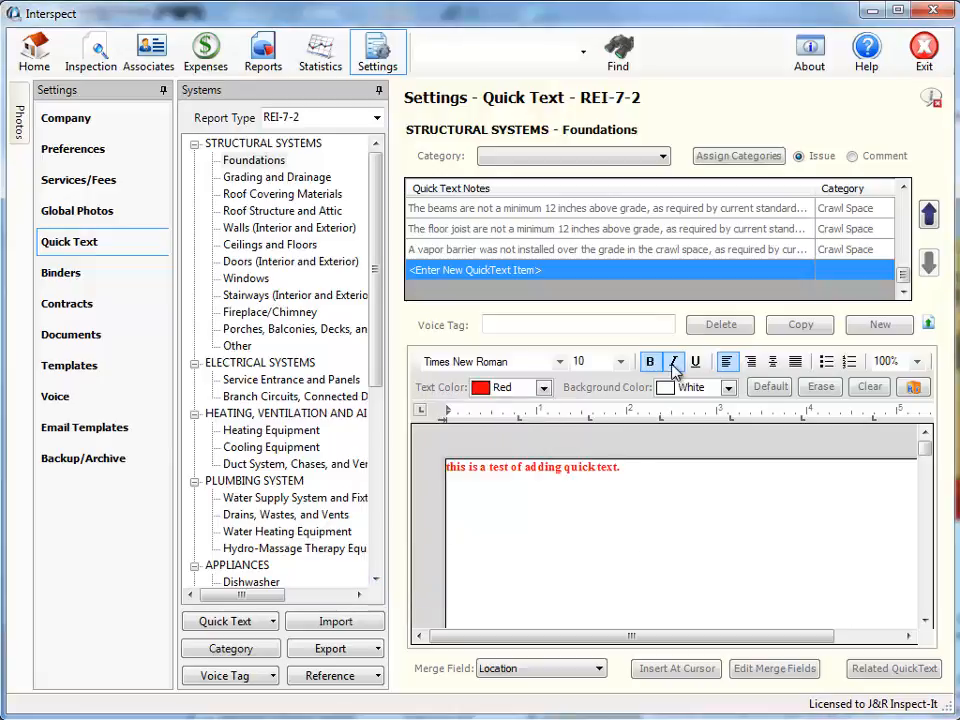
{"action": "left_click_drag", "start_coordinate": [641, 472], "coordinate": [439, 467]}
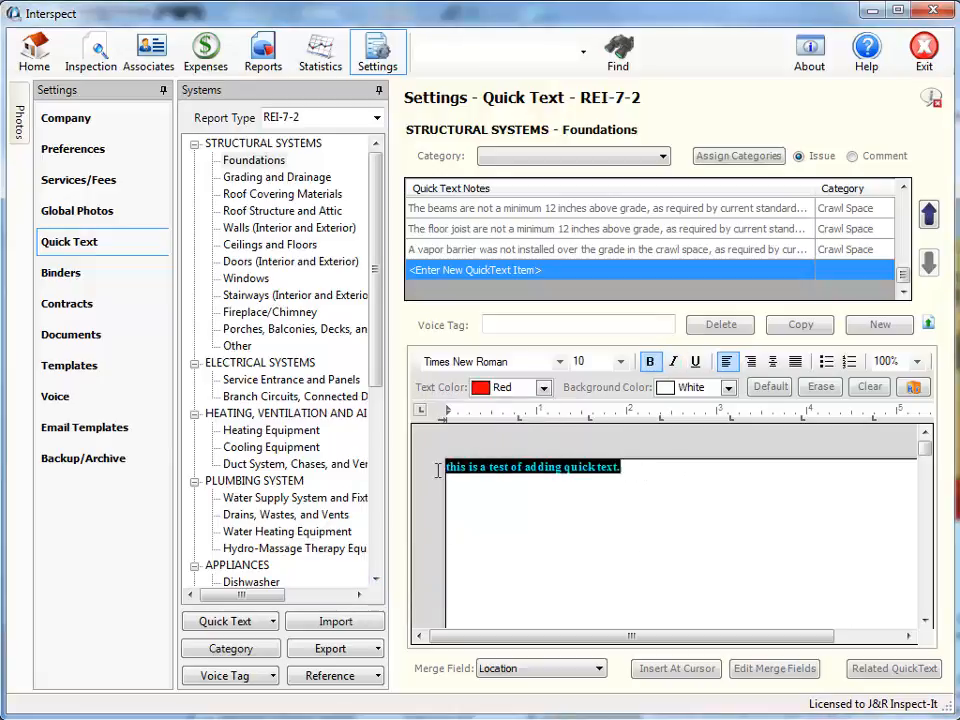
{"action": "left_click", "coordinate": [673, 361]}
{"action": "left_click", "coordinate": [628, 516]}
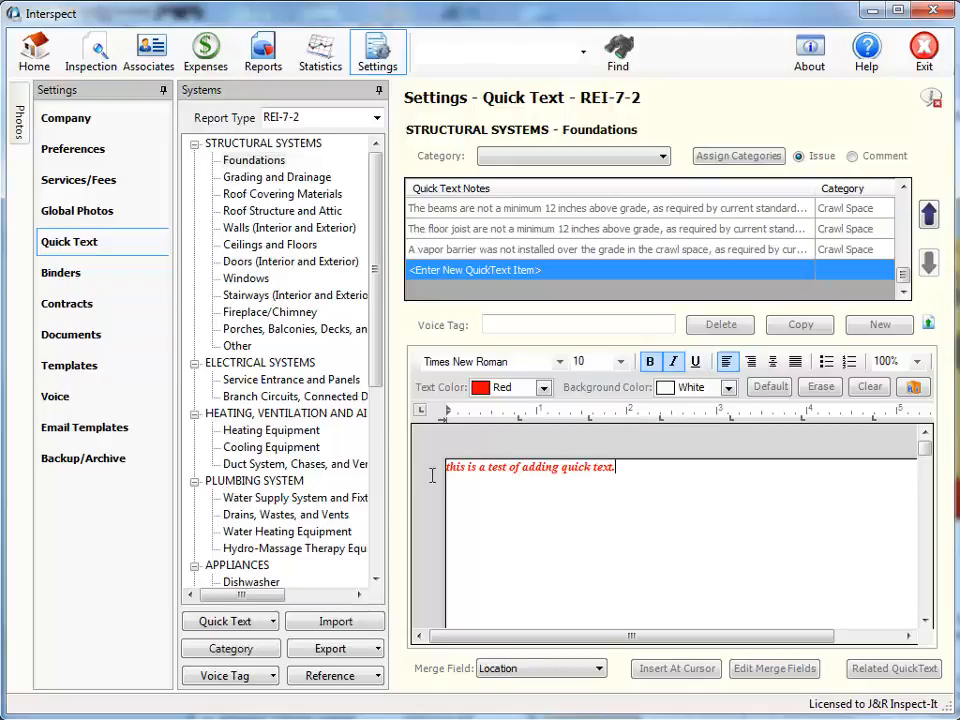
{"action": "left_click_drag", "start_coordinate": [619, 468], "coordinate": [443, 466]}
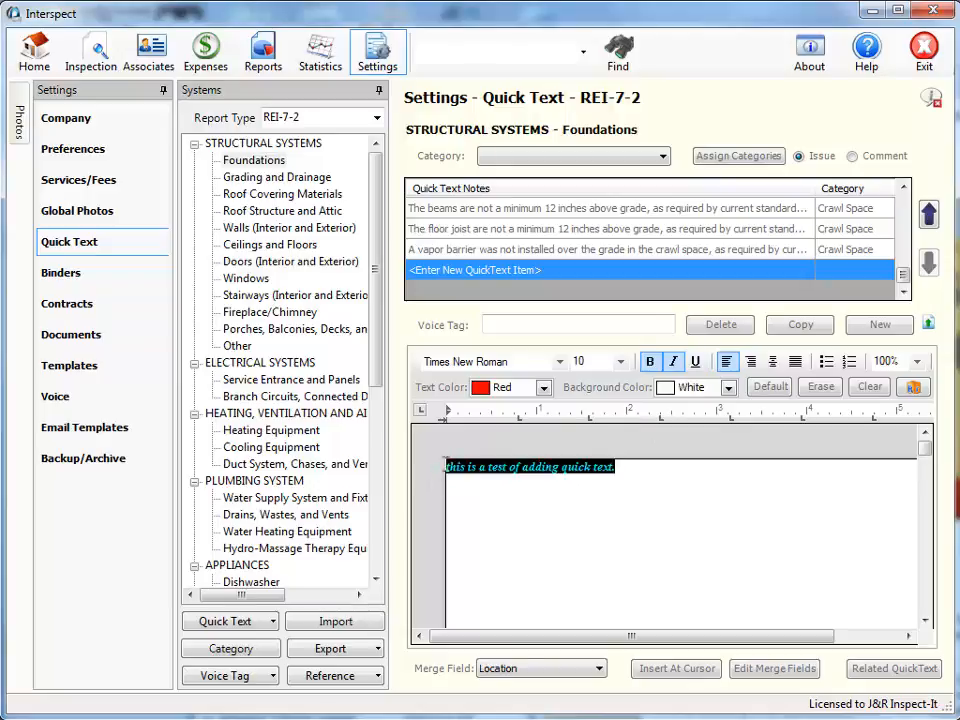
{"action": "left_click", "coordinate": [698, 361]}
{"action": "left_click", "coordinate": [678, 514]}
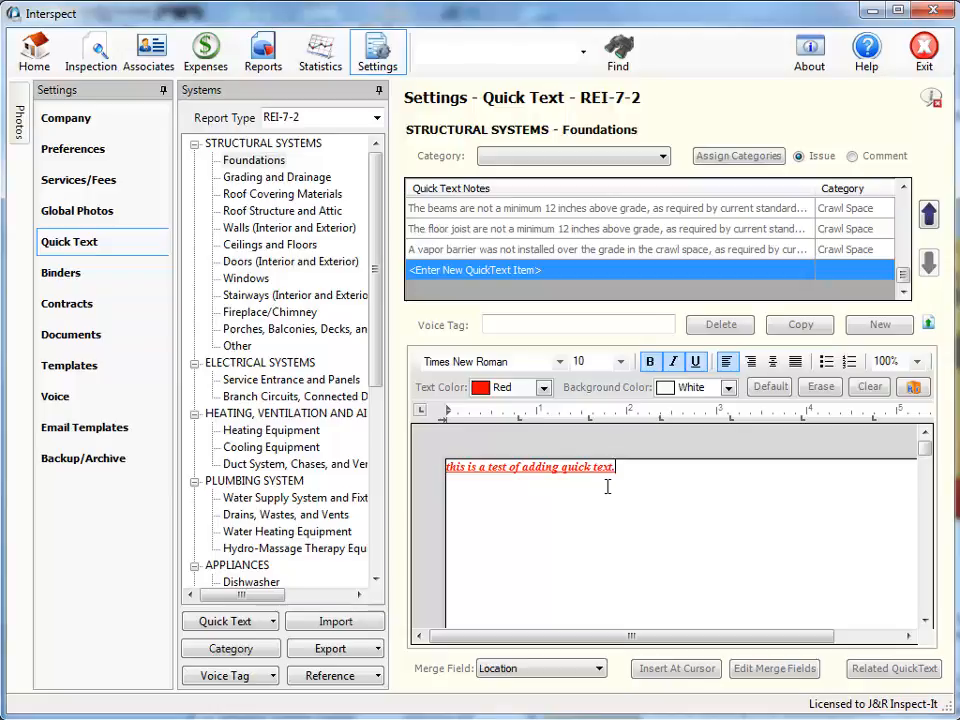
Delete the test quick text and set the default issue font color to Red in the preferences
{"action": "left_click", "coordinate": [385, 62]}
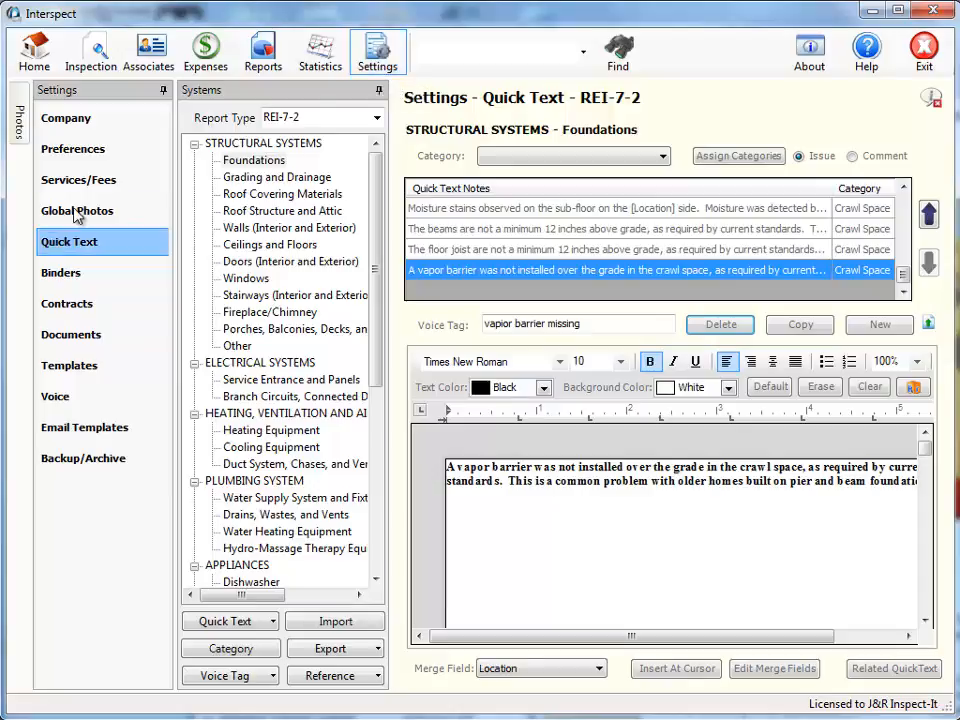
{"action": "left_click", "coordinate": [83, 150]}
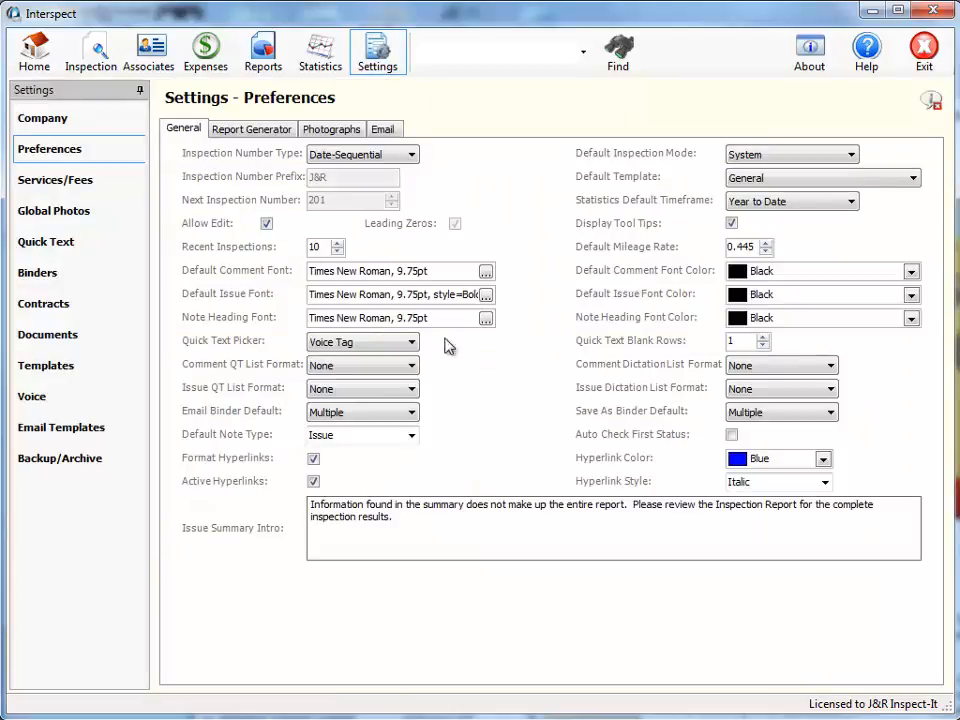
{"action": "left_click", "coordinate": [911, 318]}
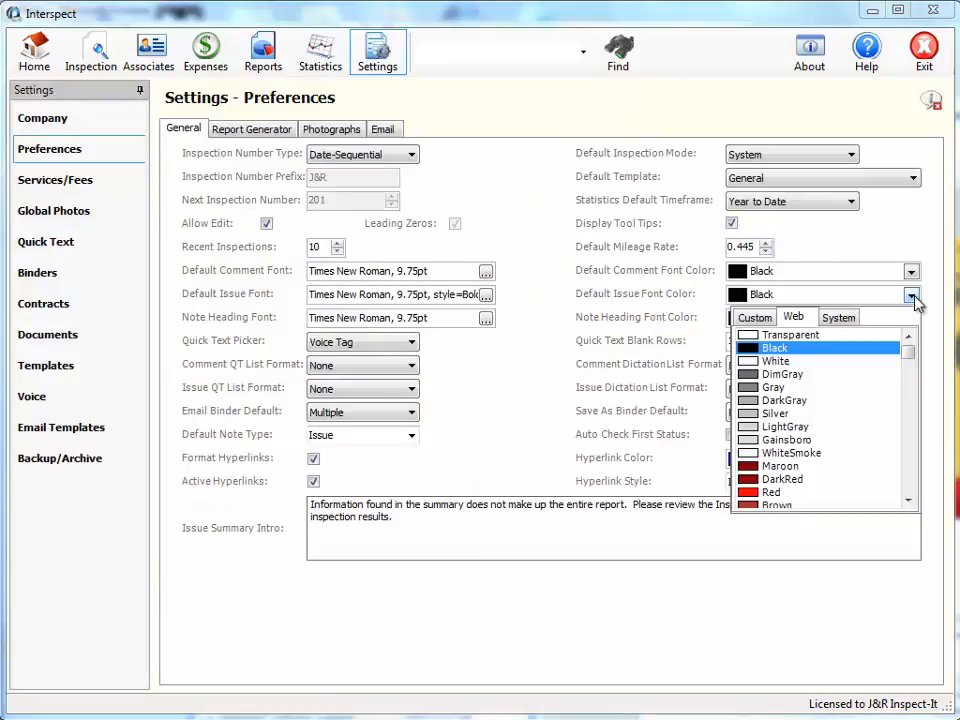
{"action": "left_click", "coordinate": [760, 492]}
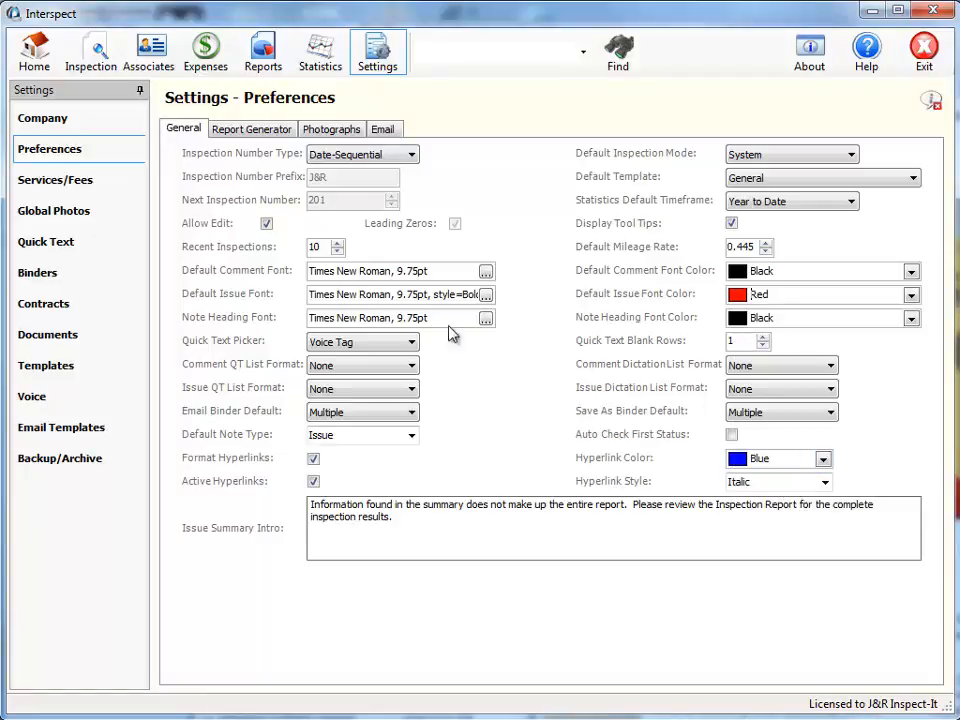
Add another Foundations issue quick text beginning "This is a test of the default quick" to try the default font color
{"action": "left_click", "coordinate": [47, 250]}
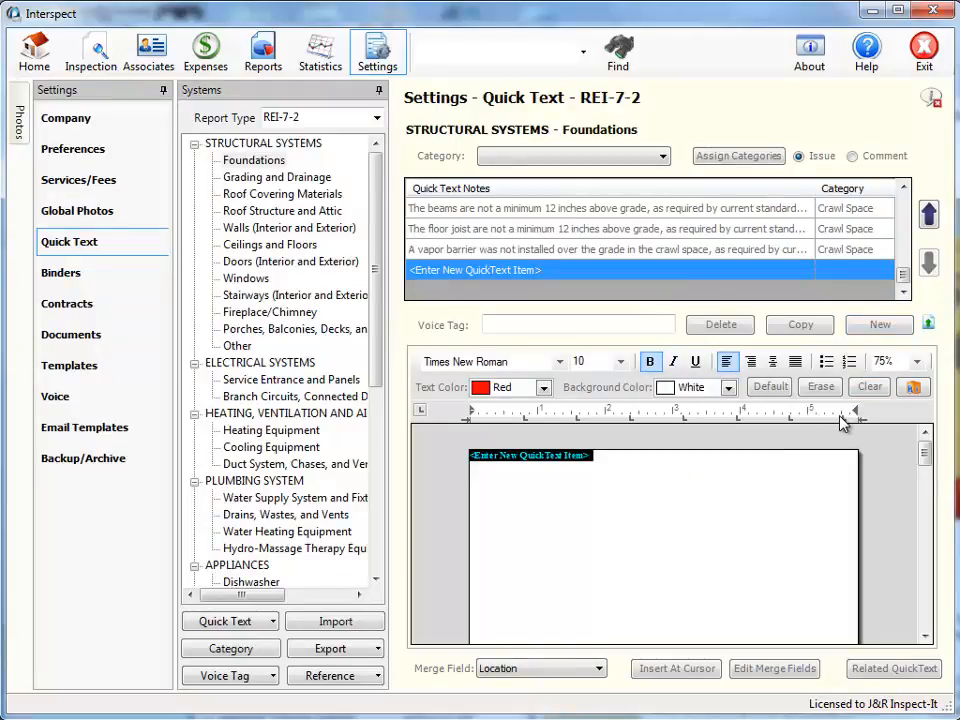
{"action": "type", "text": "This is a tes"}
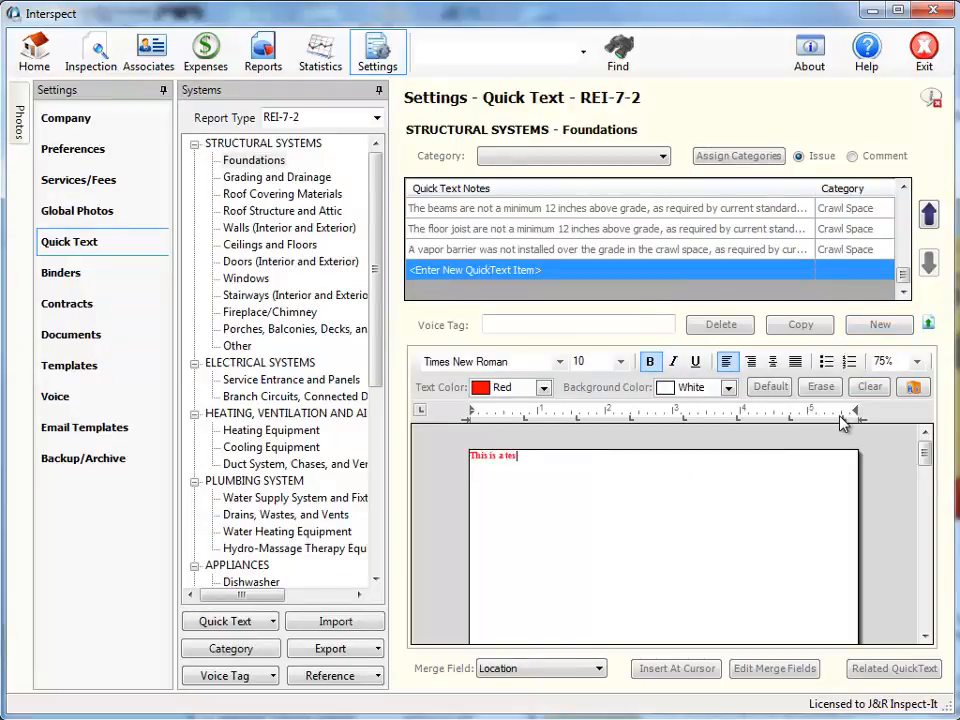
{"action": "type", "text": "t of the default quick t"}
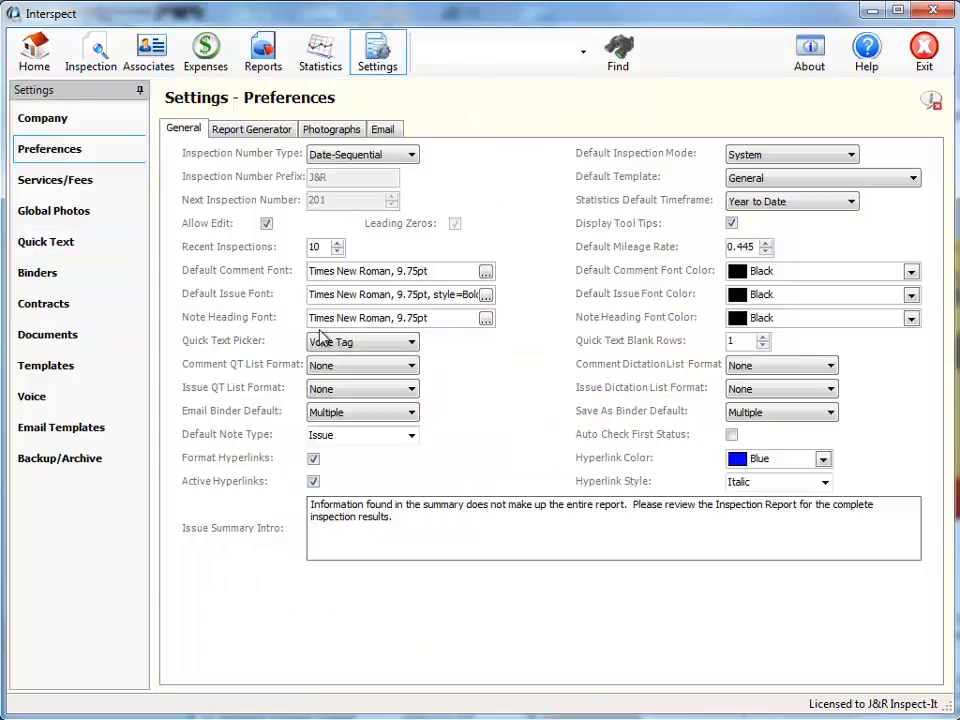
Enter "this is a test" in the Voice Notepad on the current inspection's Inspection Items page
{"action": "left_click", "coordinate": [94, 55]}
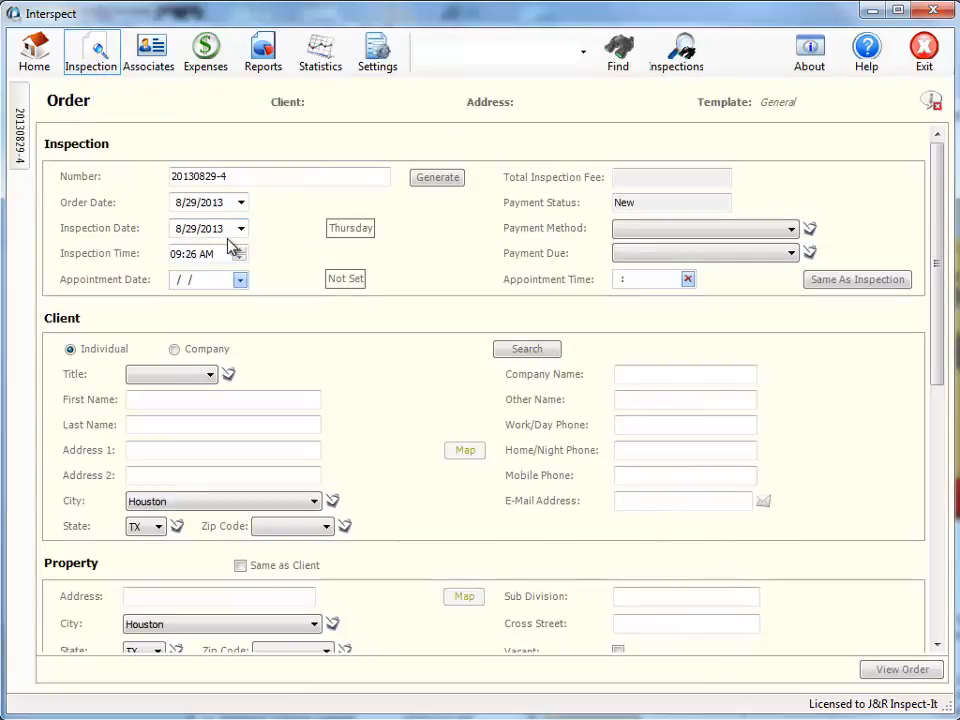
{"action": "mouse_move", "coordinate": [18, 148]}
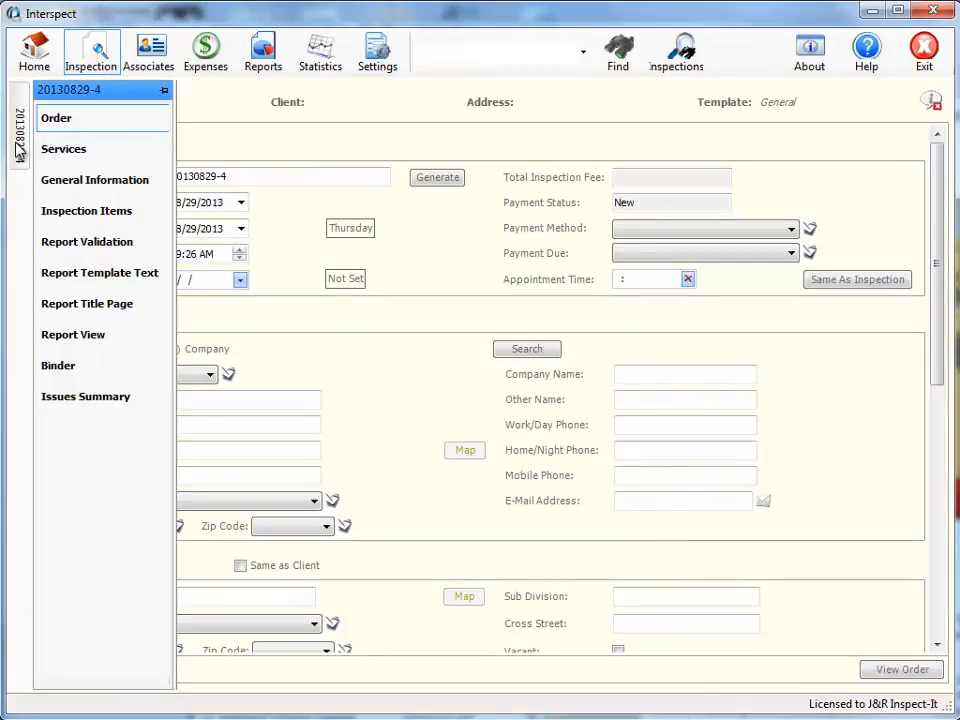
{"action": "left_click", "coordinate": [58, 216]}
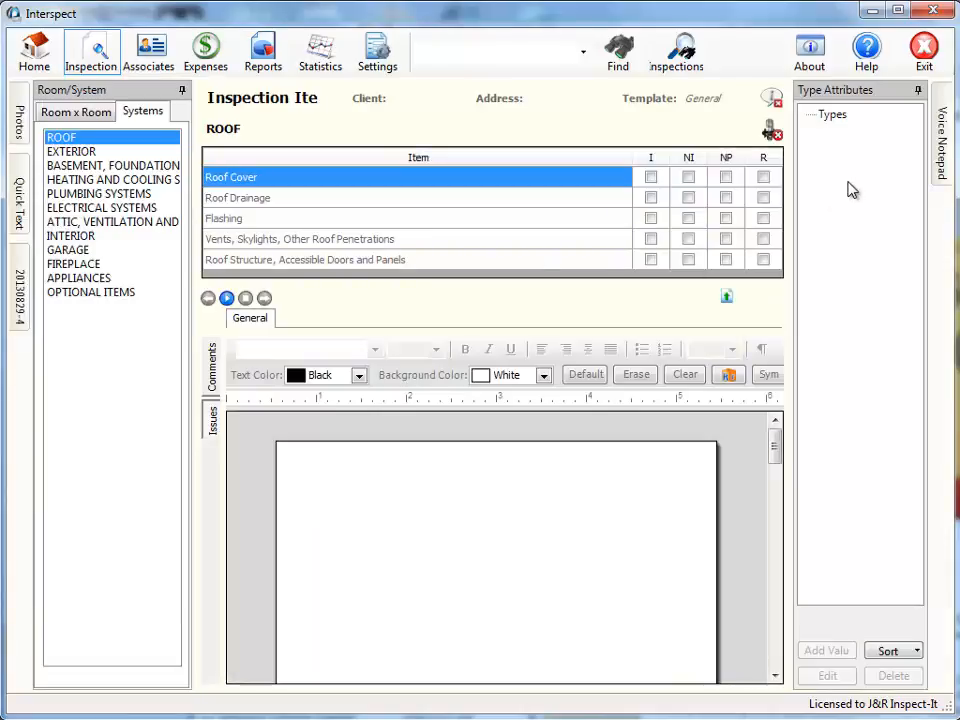
{"action": "mouse_move", "coordinate": [938, 124]}
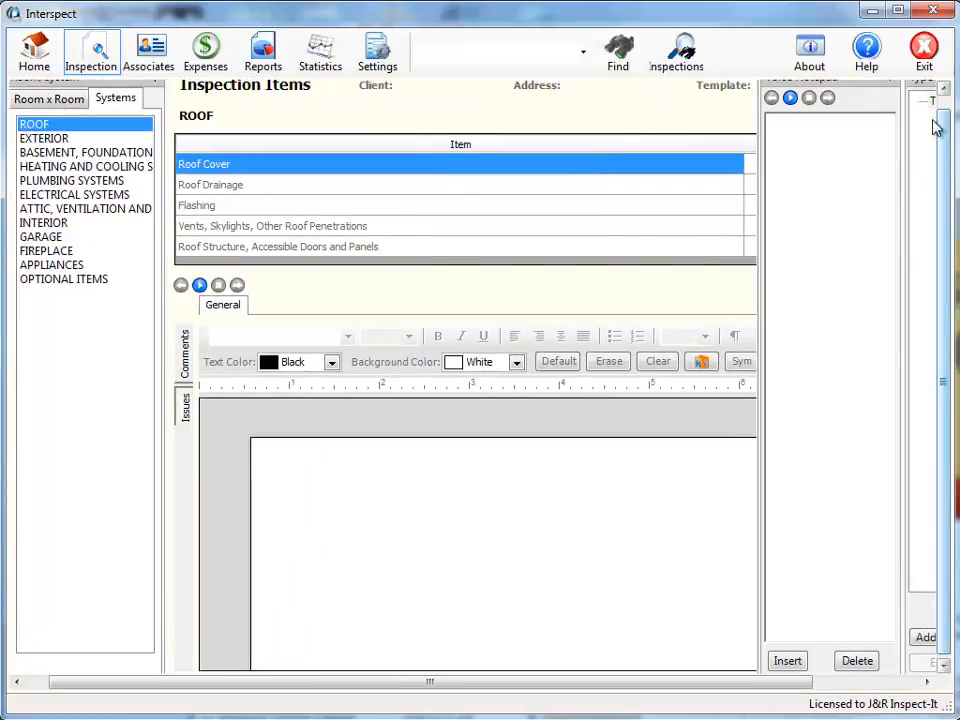
{"action": "left_click", "coordinate": [855, 157]}
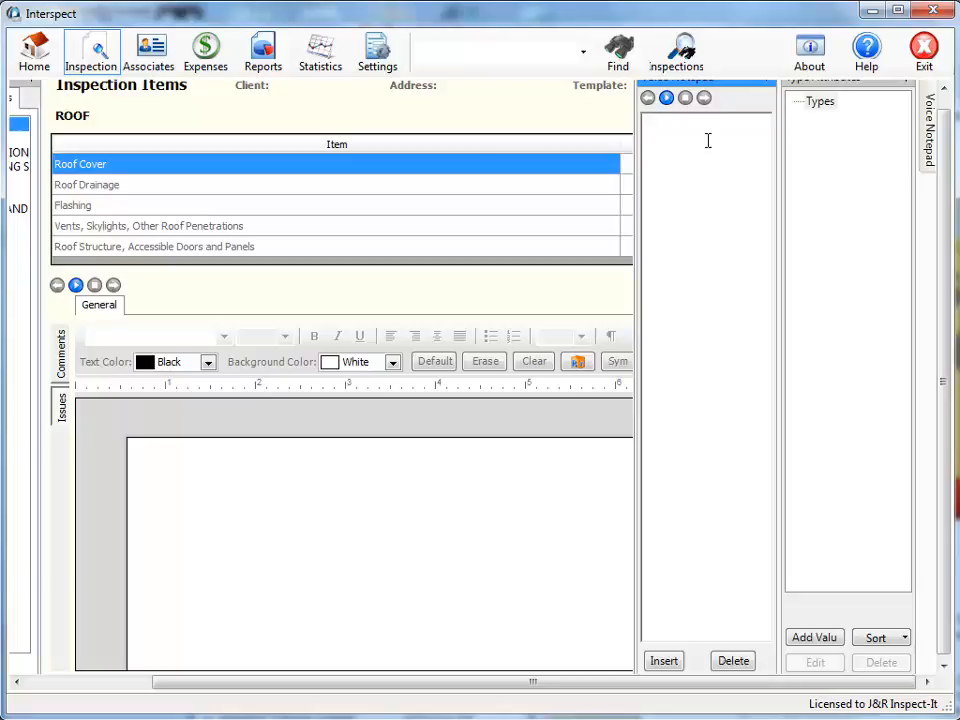
{"action": "type", "text": "this is a test"}
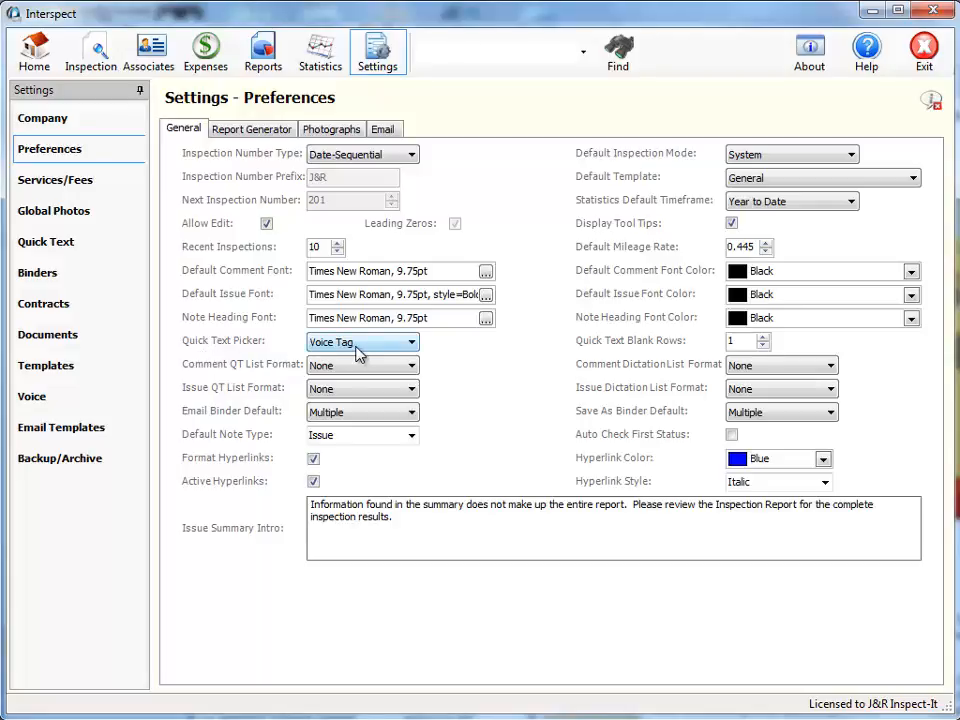
Keep the Quick Text Picker on Voice Tag, then add an Exterior room to the current inspection and show its Roof Cover quick text list
{"action": "left_click", "coordinate": [412, 345]}
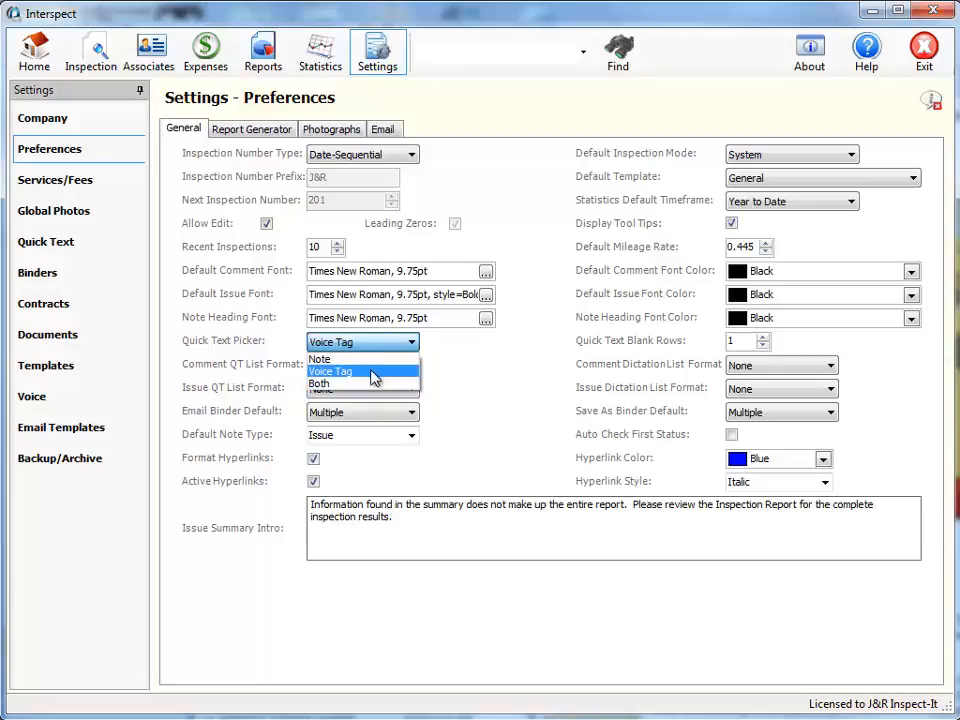
{"action": "left_click", "coordinate": [375, 372]}
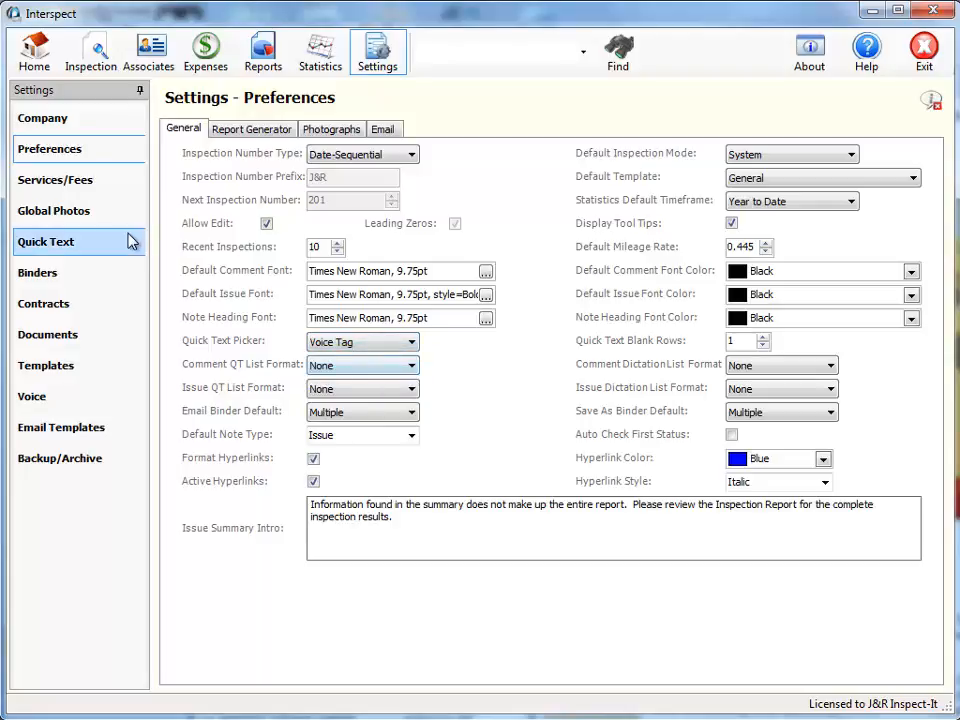
{"action": "left_click", "coordinate": [84, 58]}
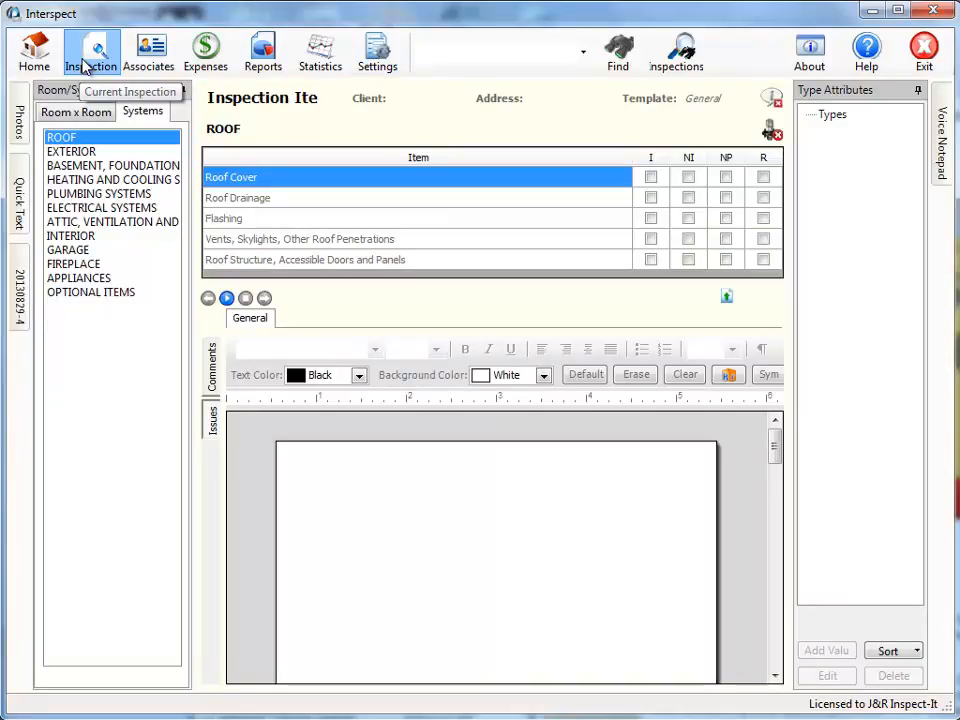
{"action": "left_click", "coordinate": [72, 111]}
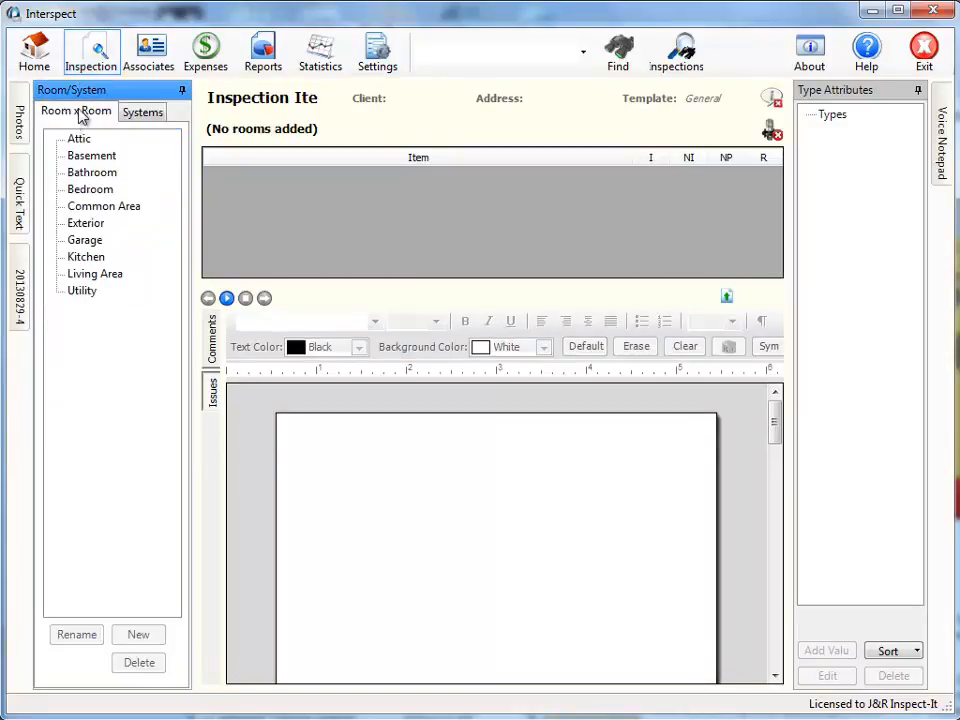
{"action": "left_click", "coordinate": [100, 224]}
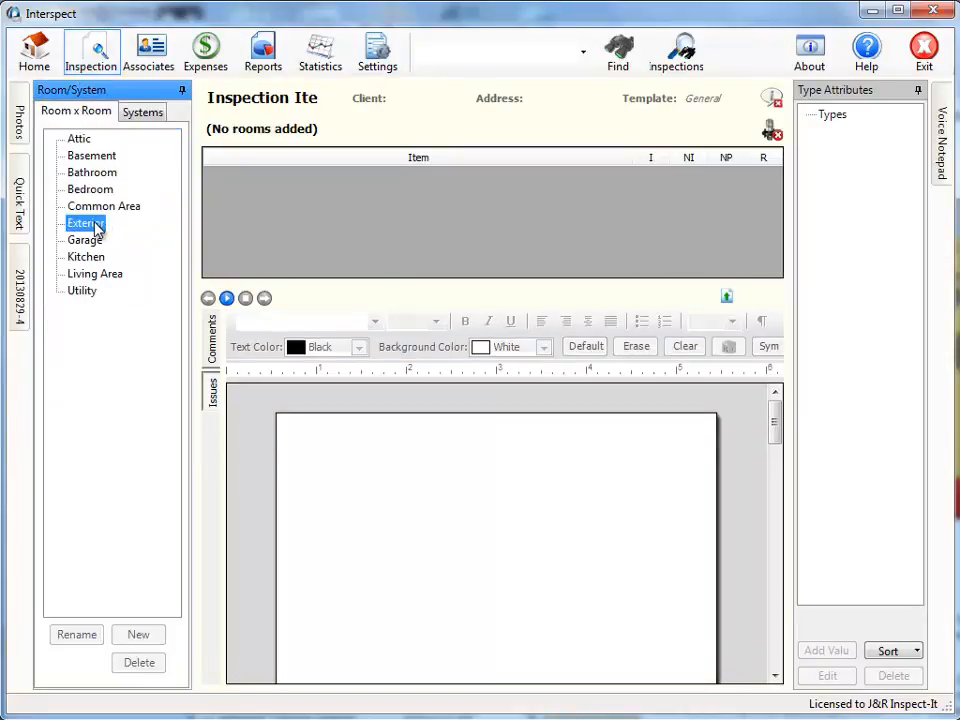
{"action": "left_click", "coordinate": [130, 642]}
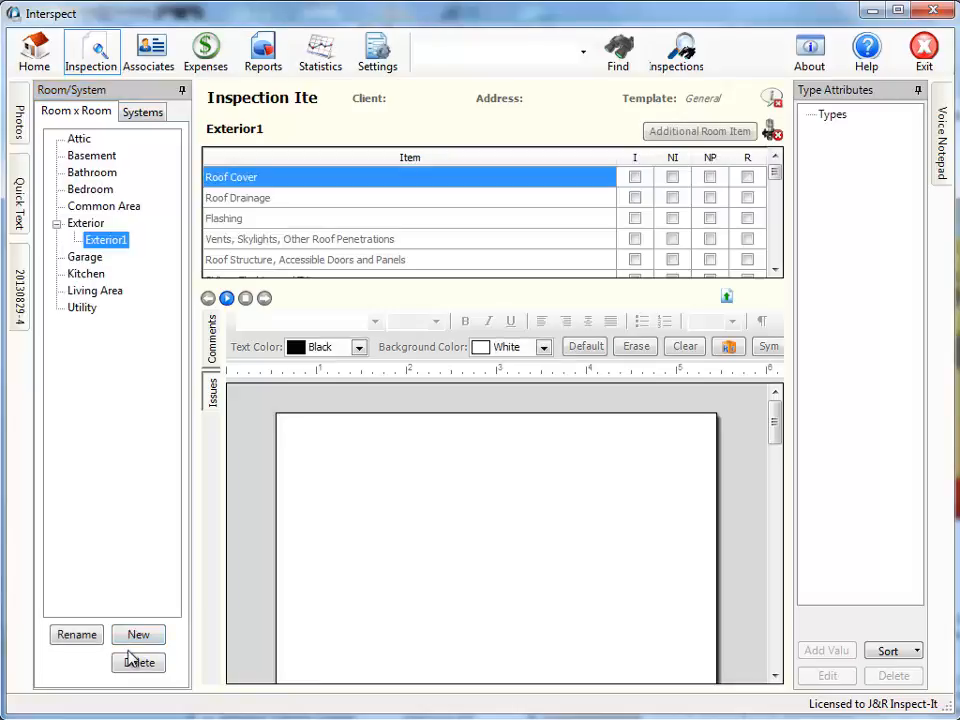
{"action": "left_click", "coordinate": [20, 200]}
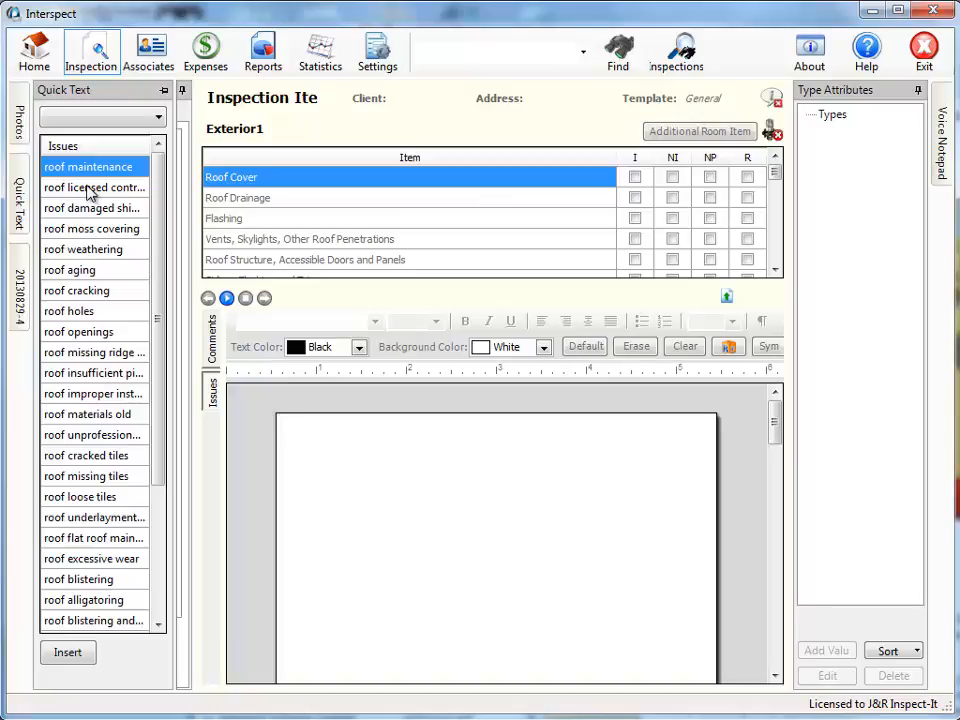
Set the Quick Text Picker to Note and show the current inspection's Roof Cover quick text list
{"action": "left_click", "coordinate": [378, 64]}
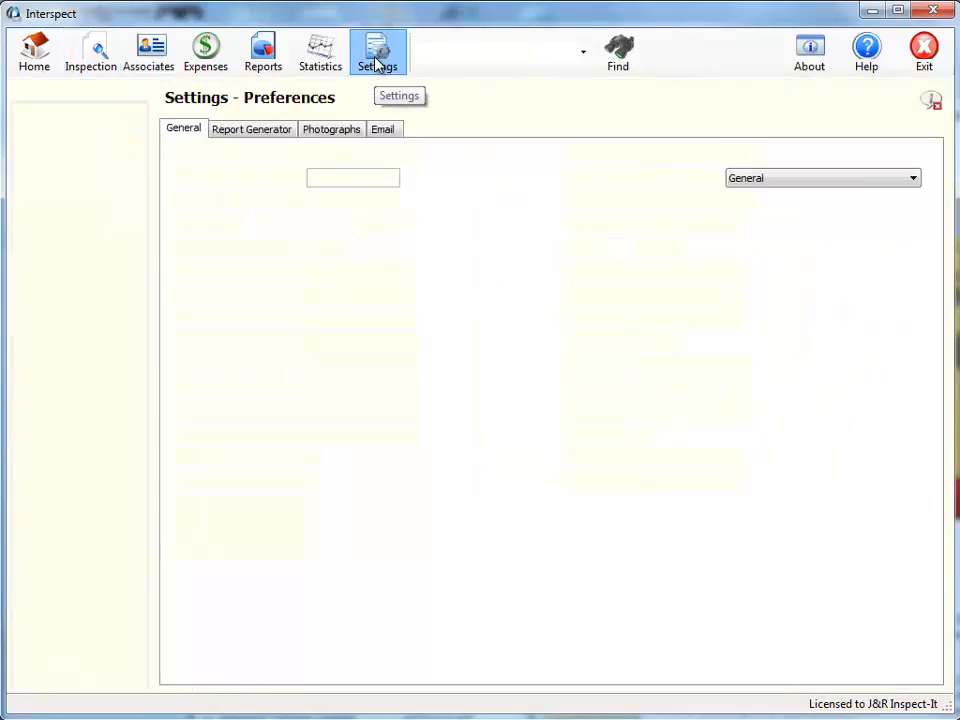
{"action": "left_click", "coordinate": [411, 342]}
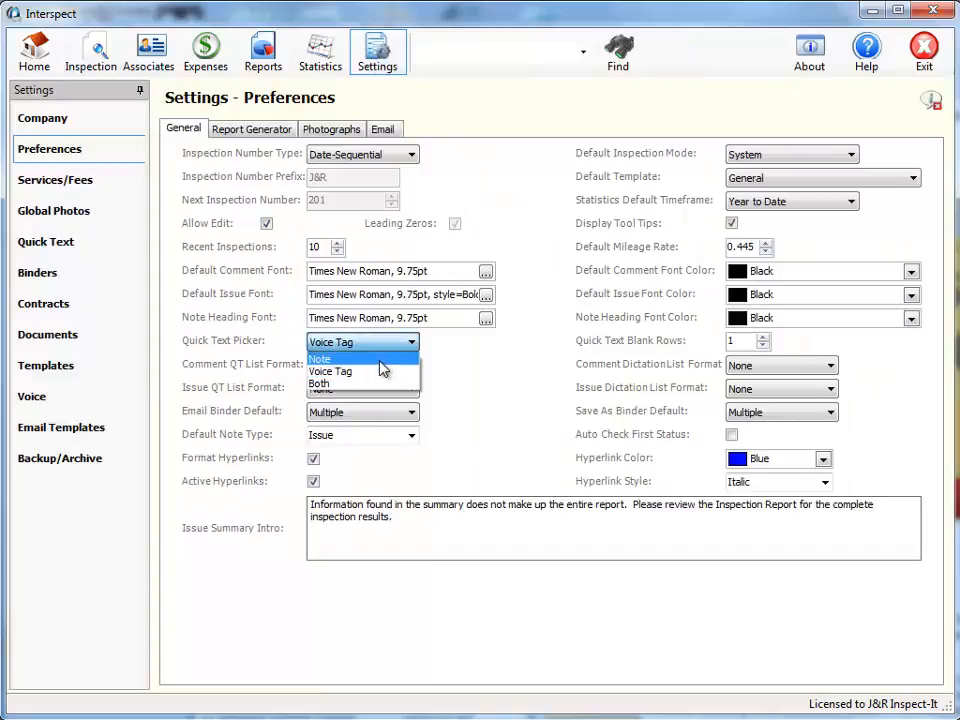
{"action": "left_click", "coordinate": [380, 360]}
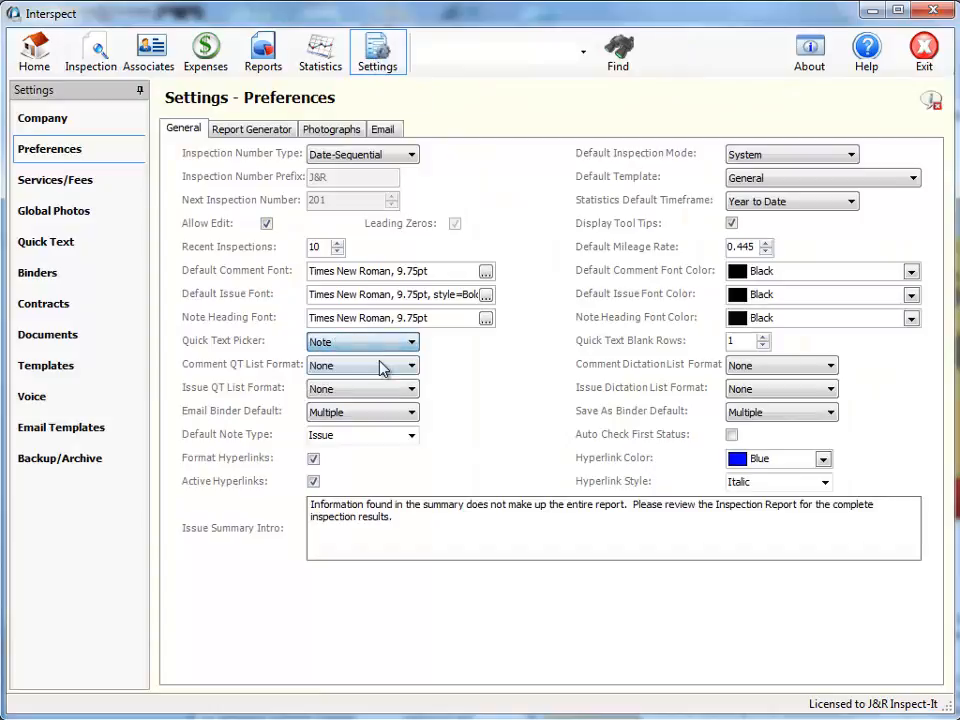
{"action": "left_click", "coordinate": [84, 62]}
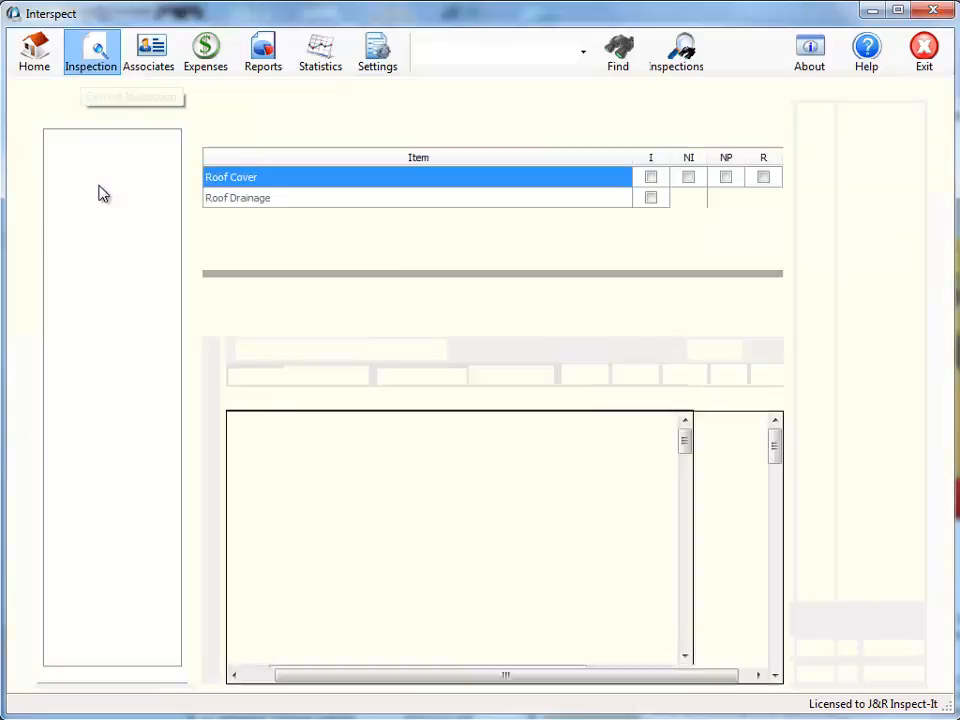
{"action": "left_click", "coordinate": [20, 220]}
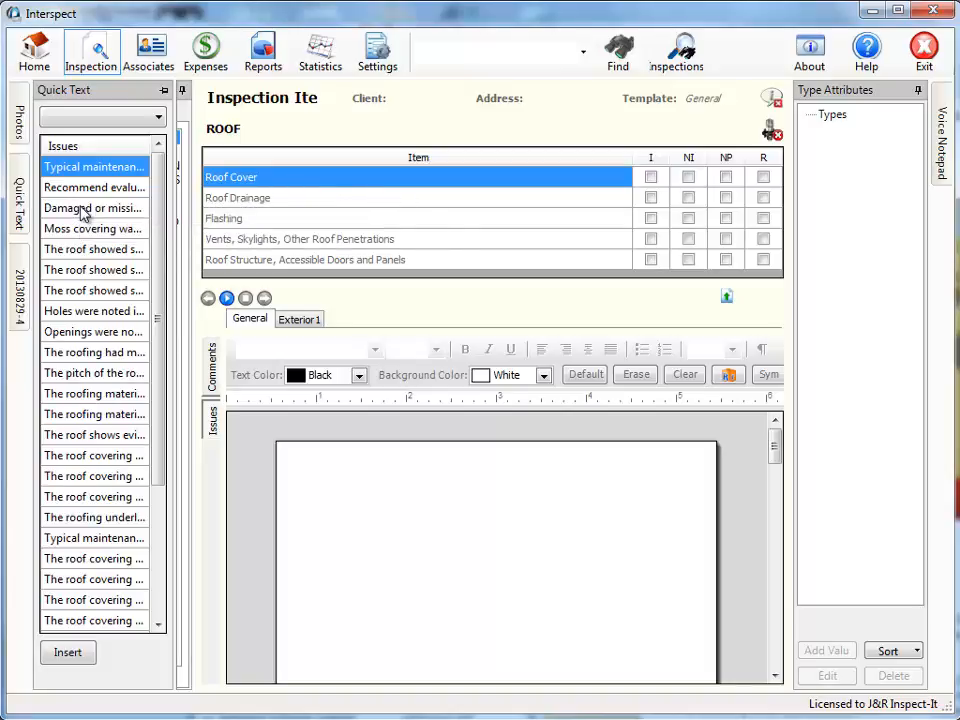
Set the Quick Text Picker to Both and show the quick text list in the current inspection's room-by-room view
{"action": "left_click", "coordinate": [385, 58]}
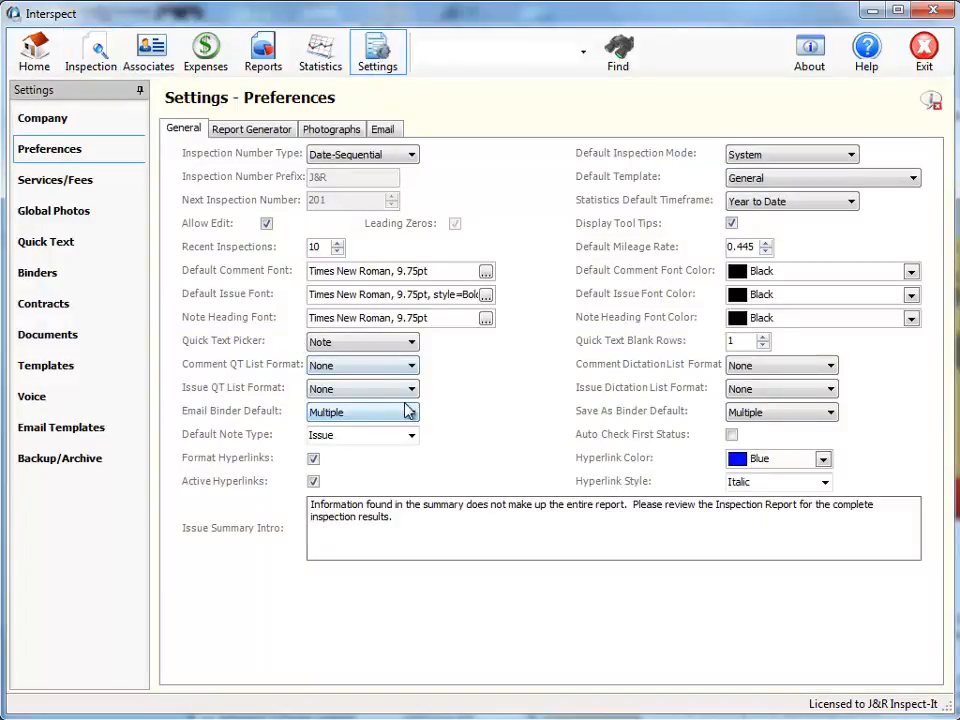
{"action": "left_click", "coordinate": [412, 343]}
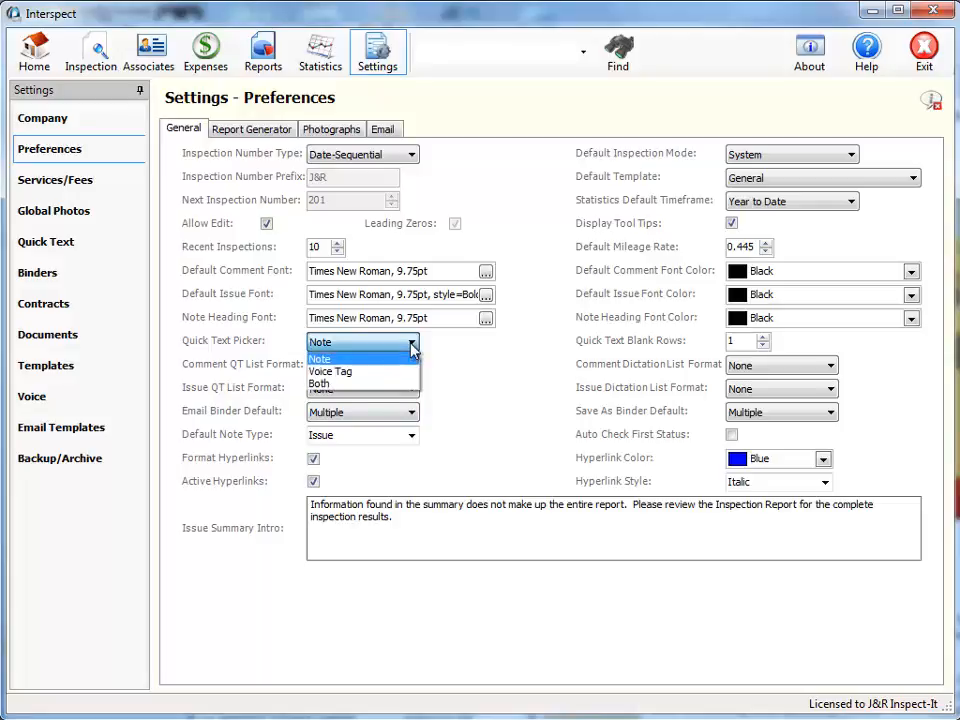
{"action": "left_click", "coordinate": [320, 384]}
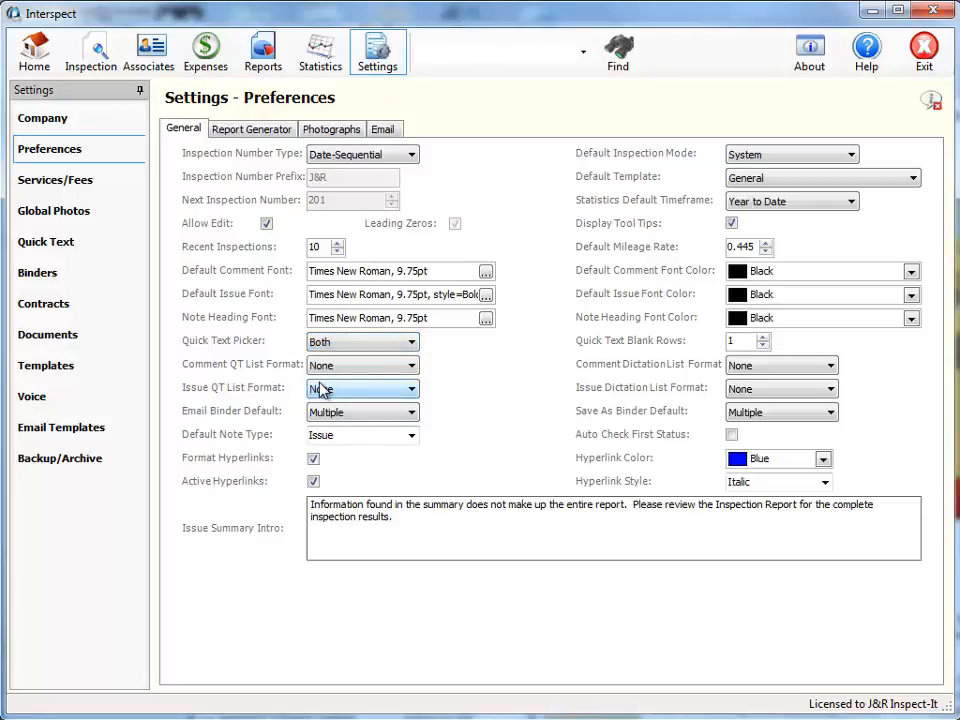
{"action": "left_click", "coordinate": [90, 56]}
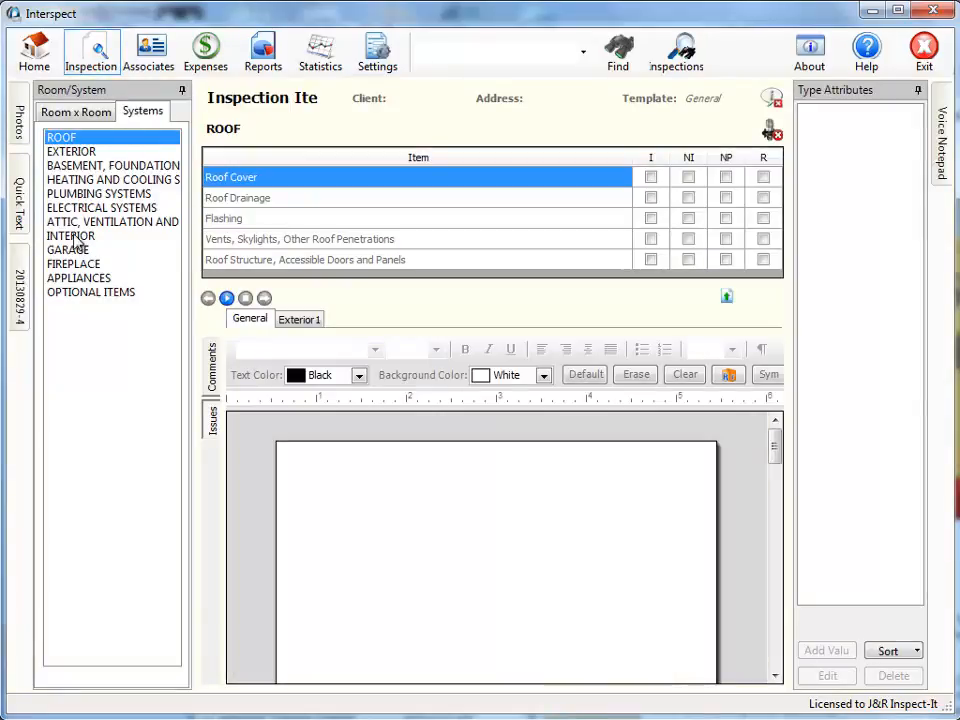
{"action": "left_click", "coordinate": [76, 112]}
{"action": "mouse_move", "coordinate": [22, 200]}
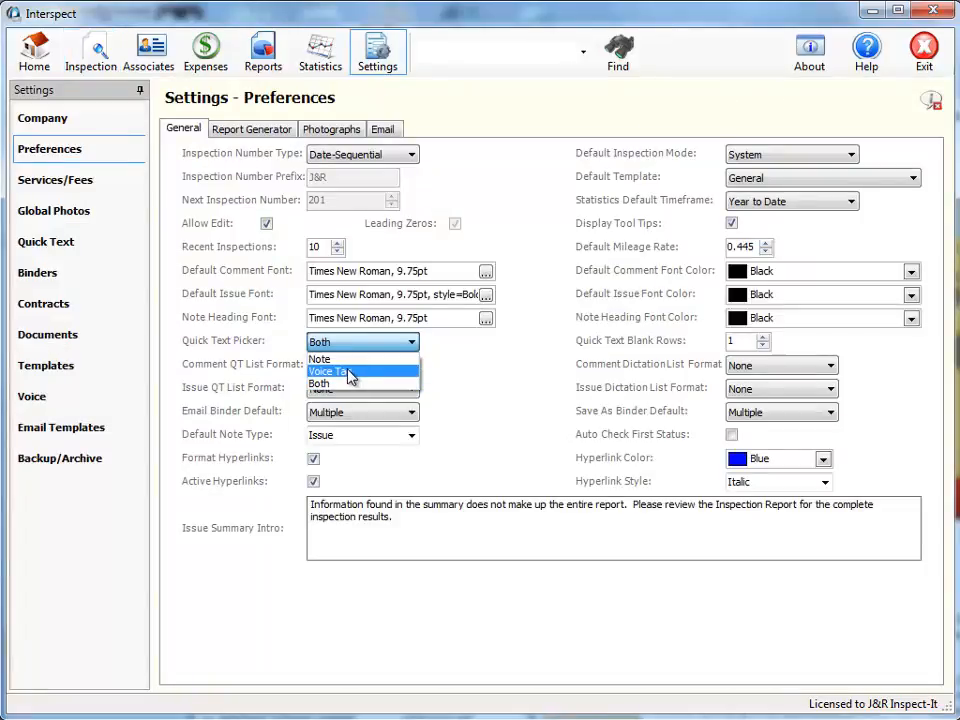
Set the Quick Text Picker to Voice Tag and insert the roof licensed contractor, damaged shingles and weathering quick texts into Exterior1's Roof Cover issues
{"action": "left_click", "coordinate": [365, 374]}
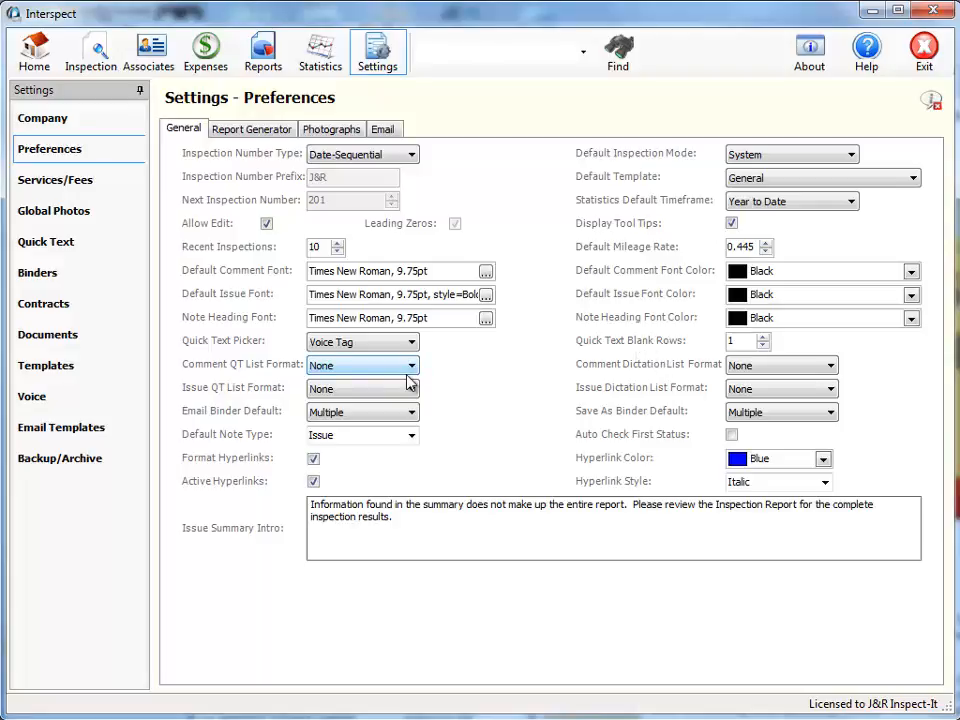
{"action": "left_click", "coordinate": [93, 57]}
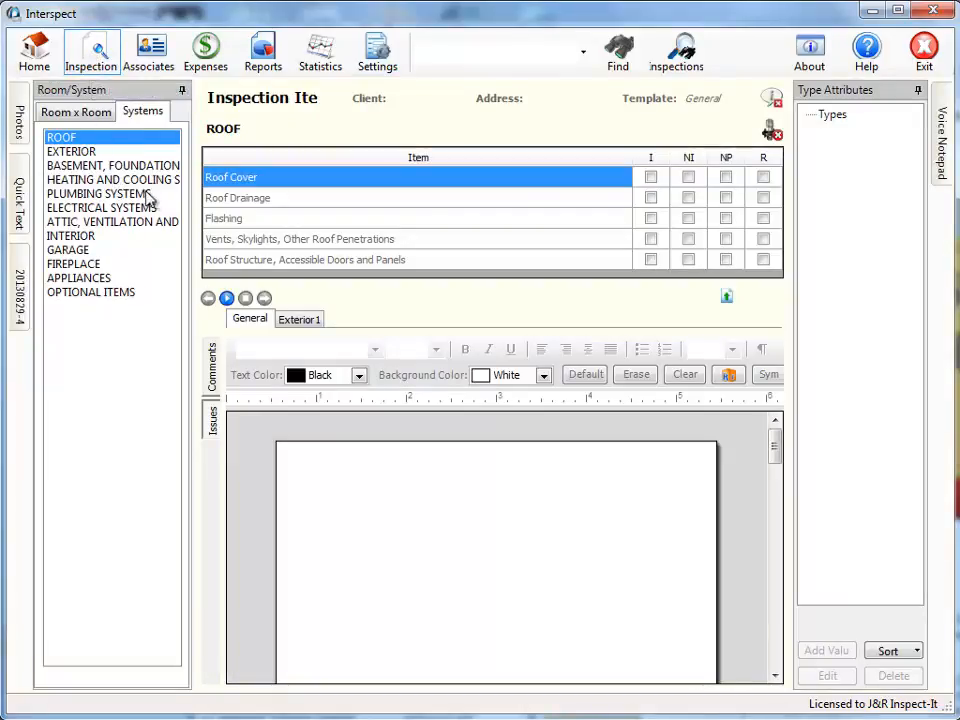
{"action": "left_click", "coordinate": [62, 115]}
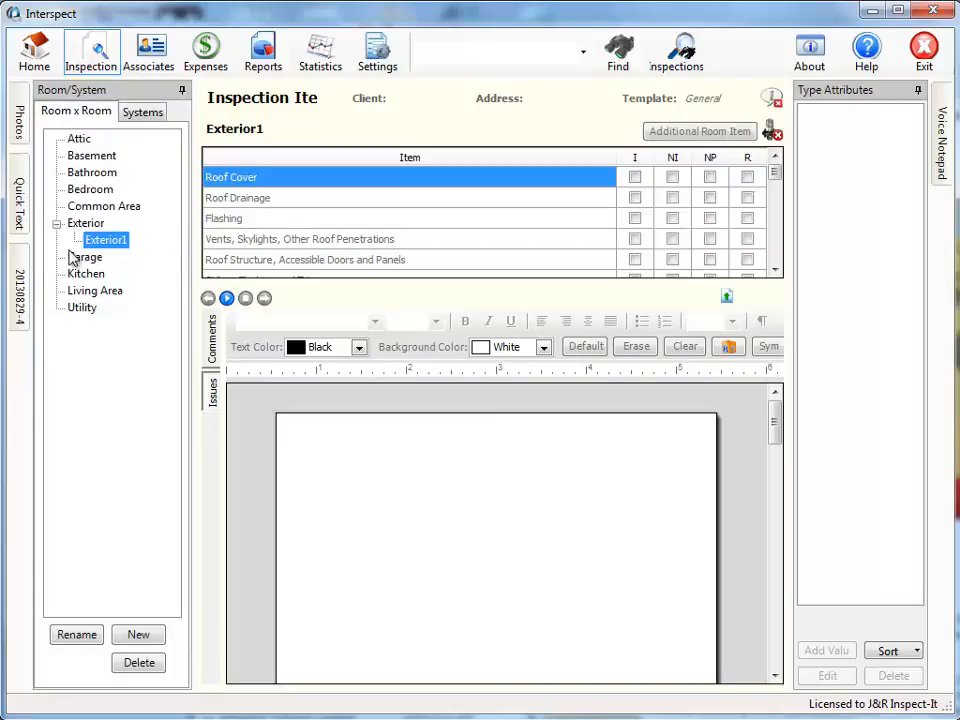
{"action": "mouse_move", "coordinate": [15, 170]}
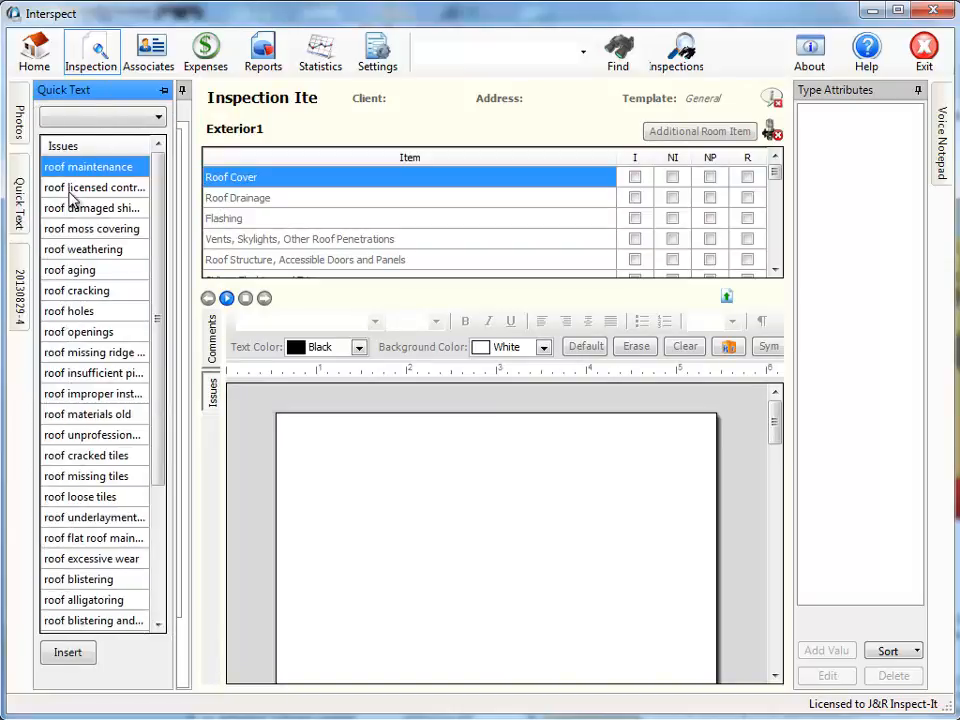
{"action": "double_click", "coordinate": [70, 192]}
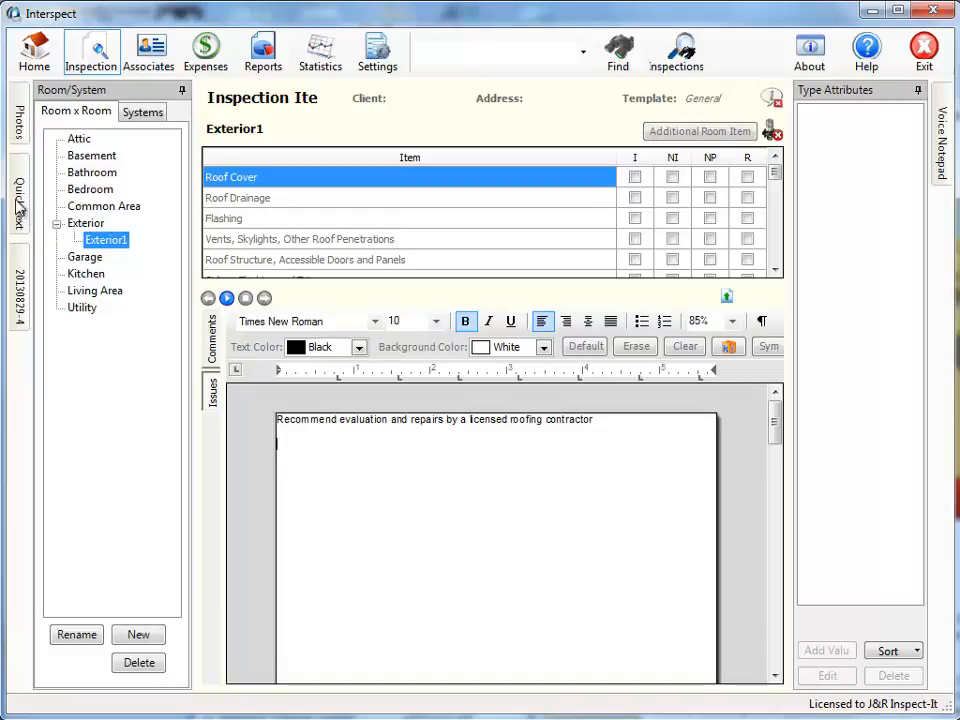
{"action": "mouse_move", "coordinate": [14, 155]}
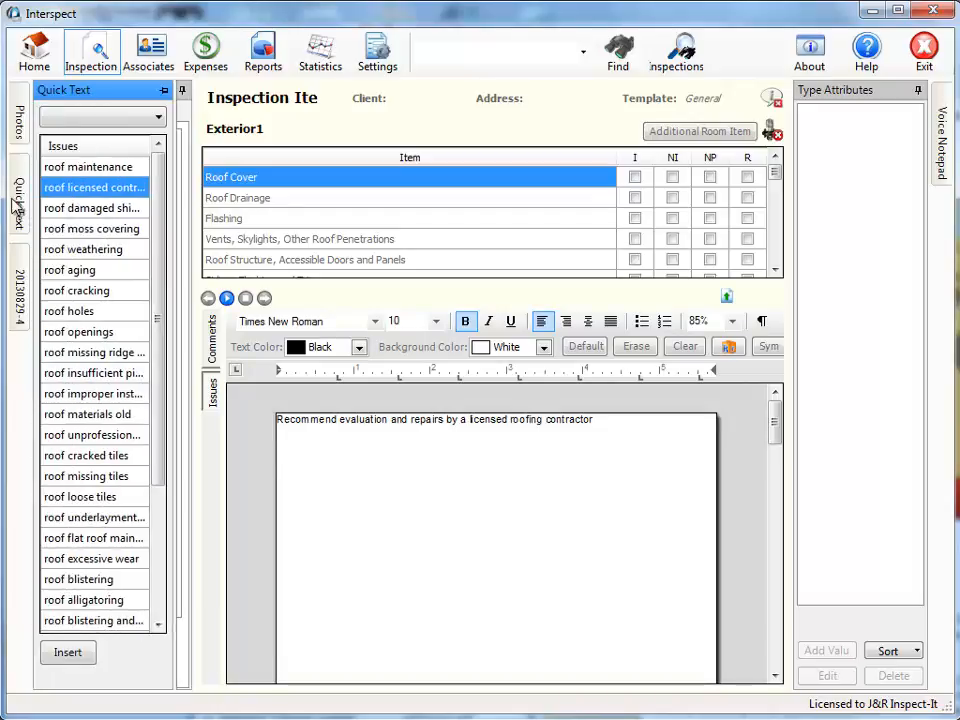
{"action": "double_click", "coordinate": [85, 210]}
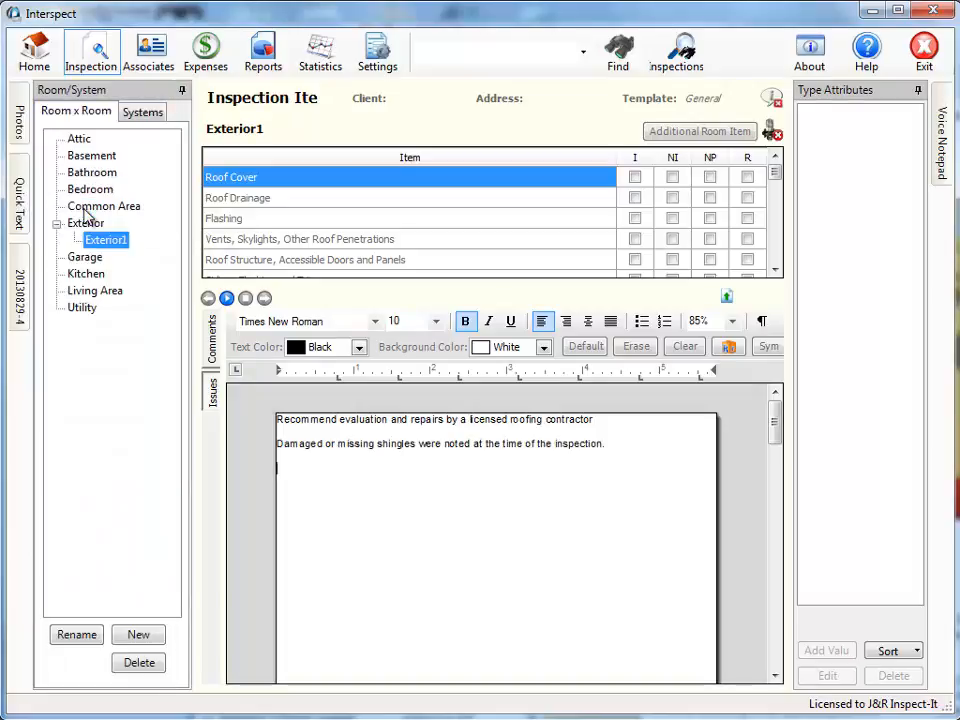
{"action": "mouse_move", "coordinate": [15, 163]}
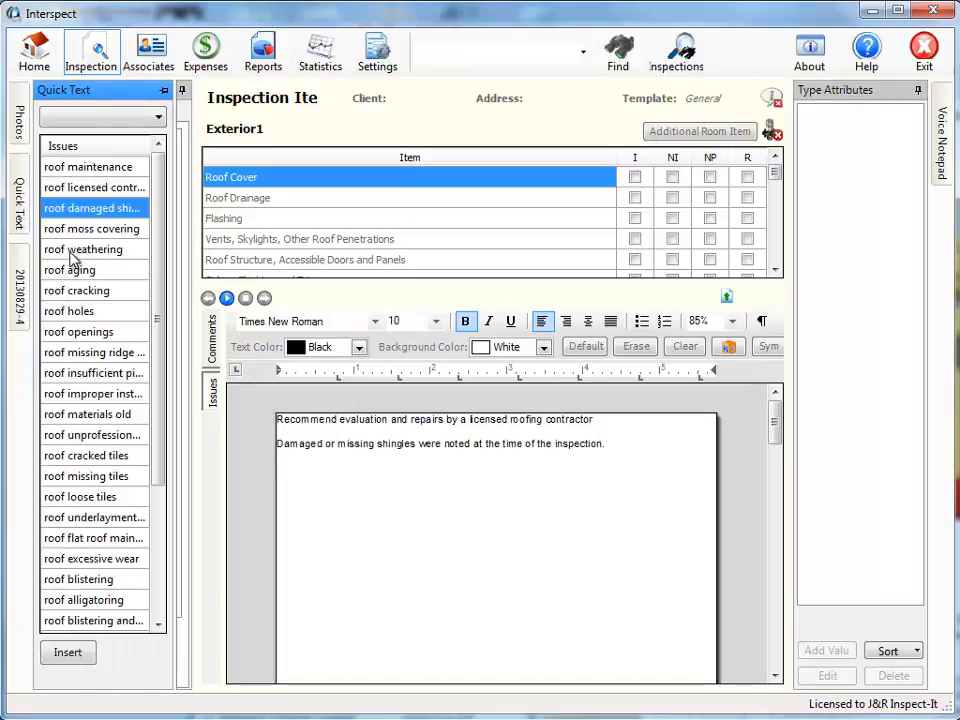
{"action": "double_click", "coordinate": [71, 251]}
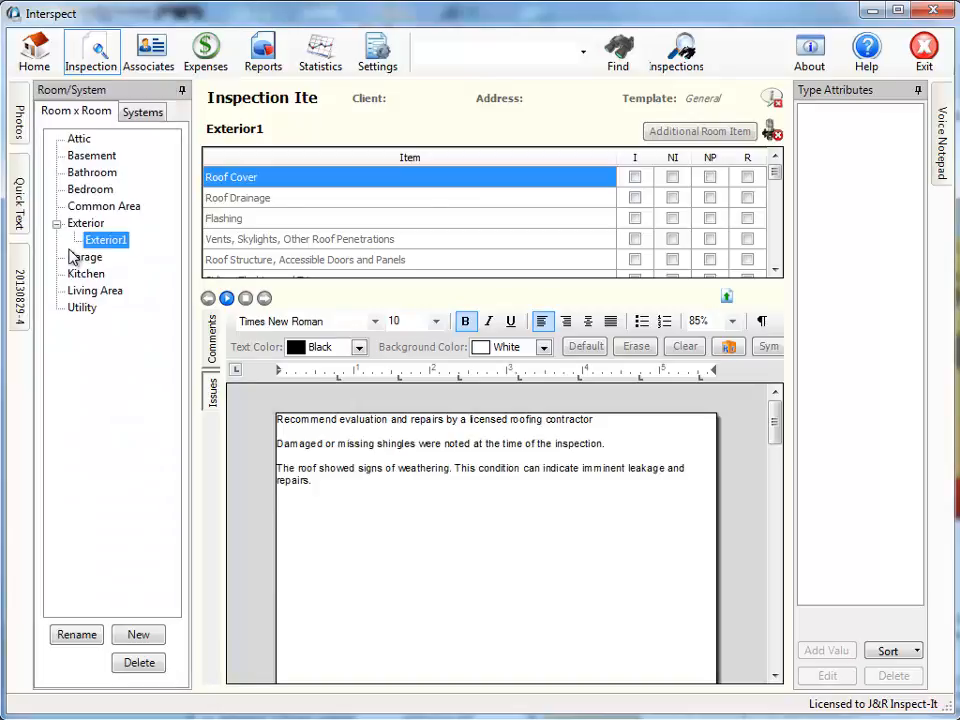
Set Quick Text Blank Rows to 0 and Comment QT List Format to Bulleted in the general preferences
{"action": "left_click", "coordinate": [377, 50]}
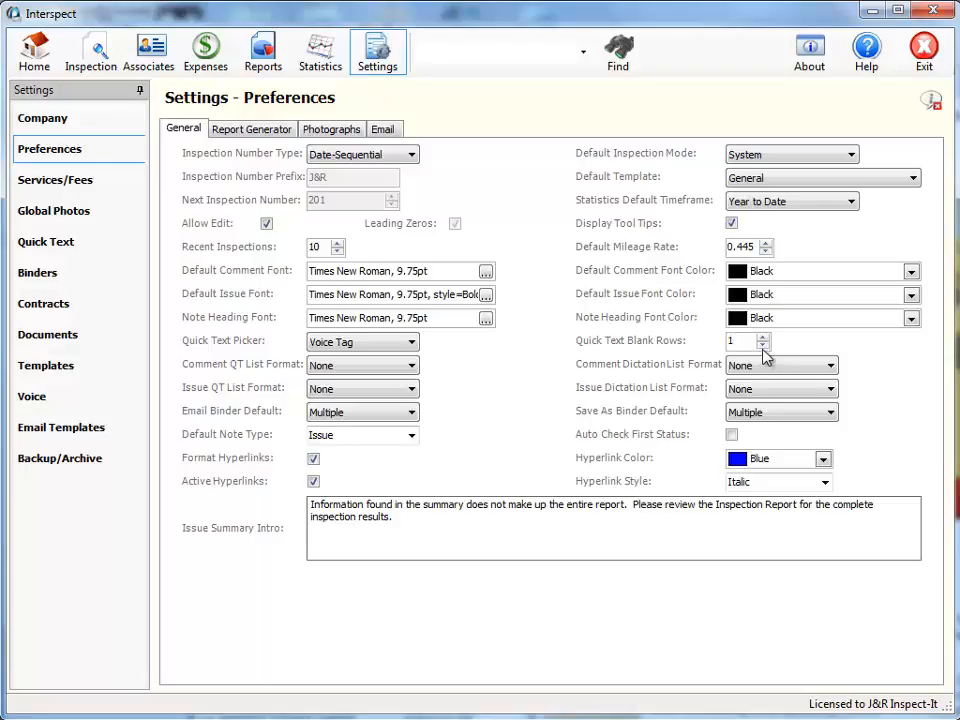
{"action": "left_click_drag", "start_coordinate": [735, 343], "coordinate": [722, 345]}
{"action": "left_click", "coordinate": [412, 369]}
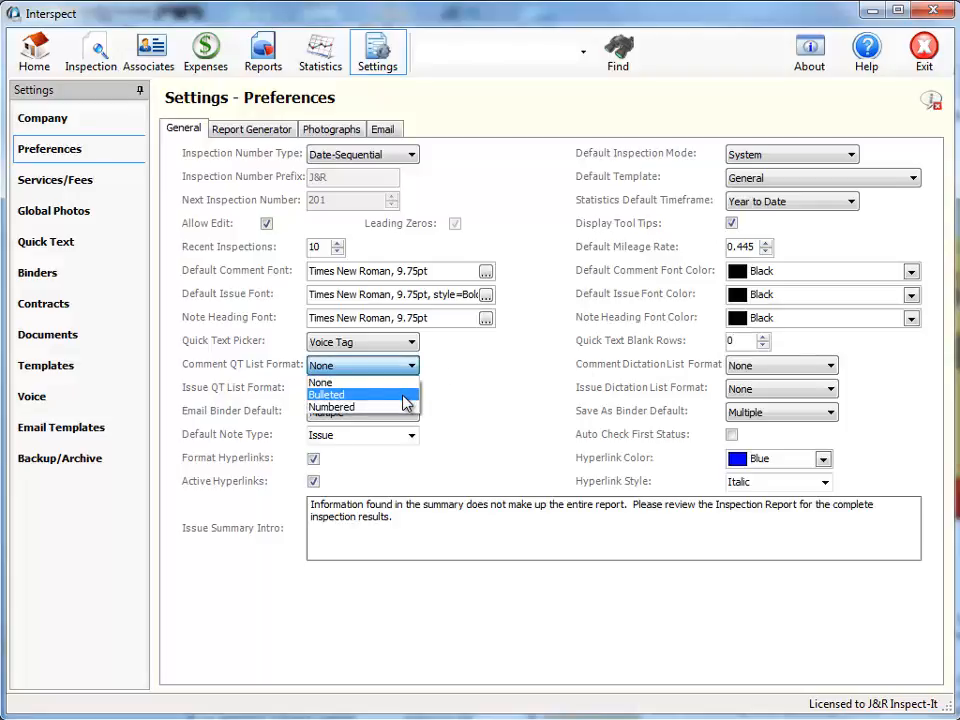
{"action": "left_click", "coordinate": [403, 395]}
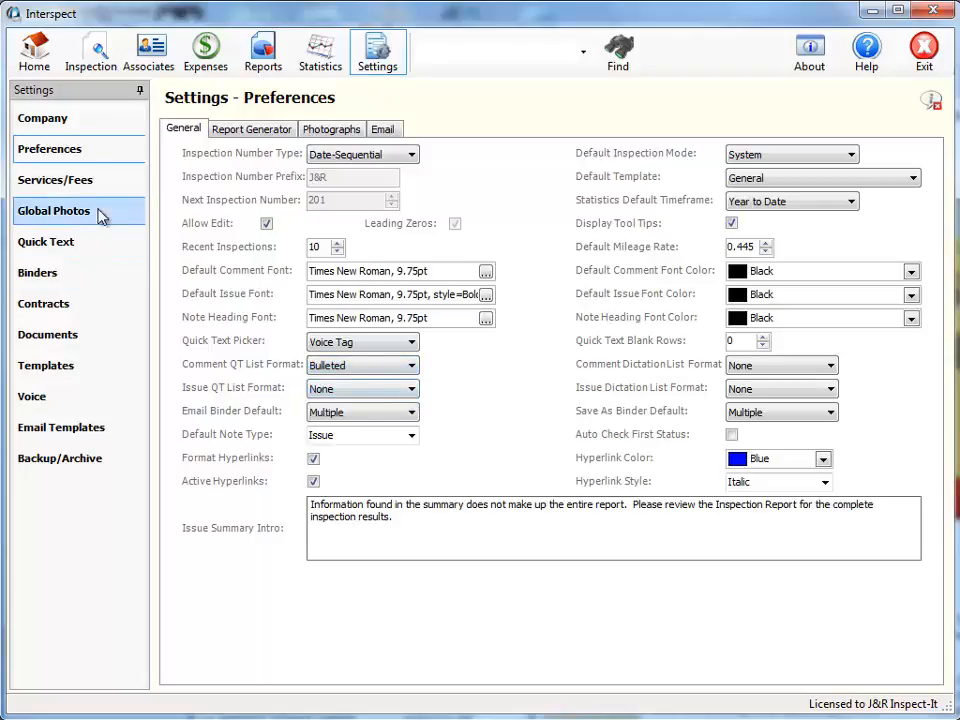
Add an Exterior room to the REI-7-2 General inspection and insert the "foundation steel rebar" quick text into its Foundations comments
{"action": "left_click", "coordinate": [78, 55]}
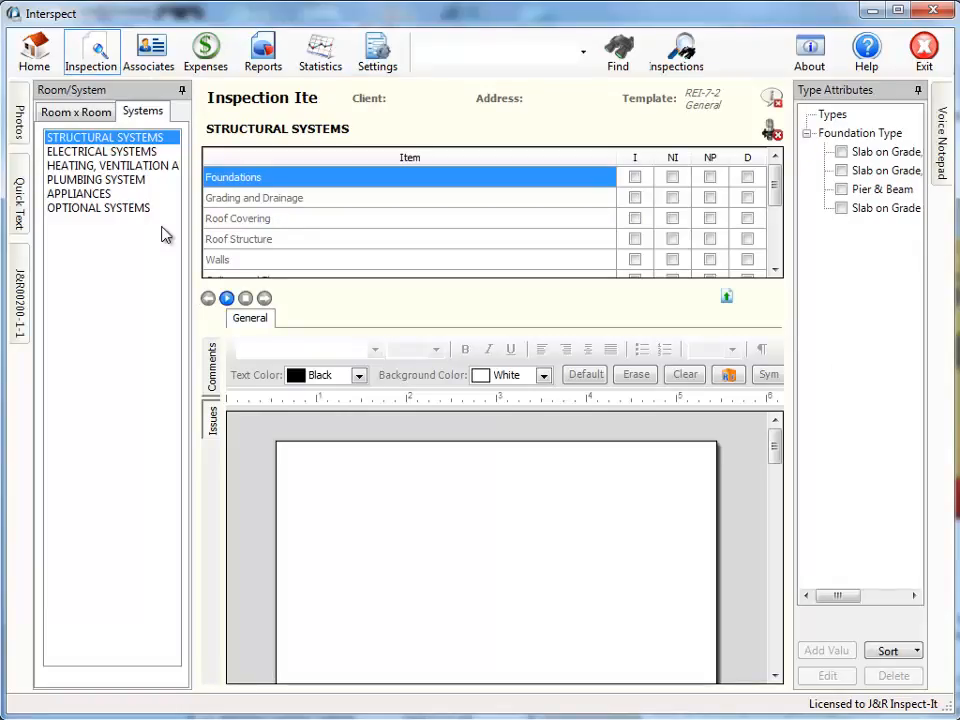
{"action": "left_click", "coordinate": [82, 112]}
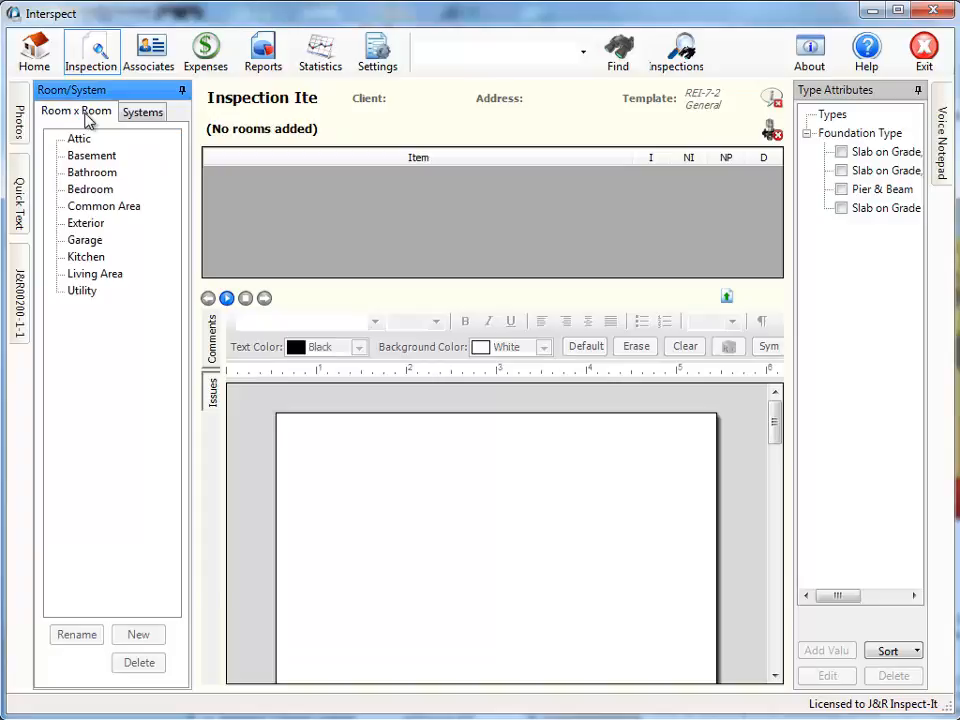
{"action": "left_click", "coordinate": [86, 223]}
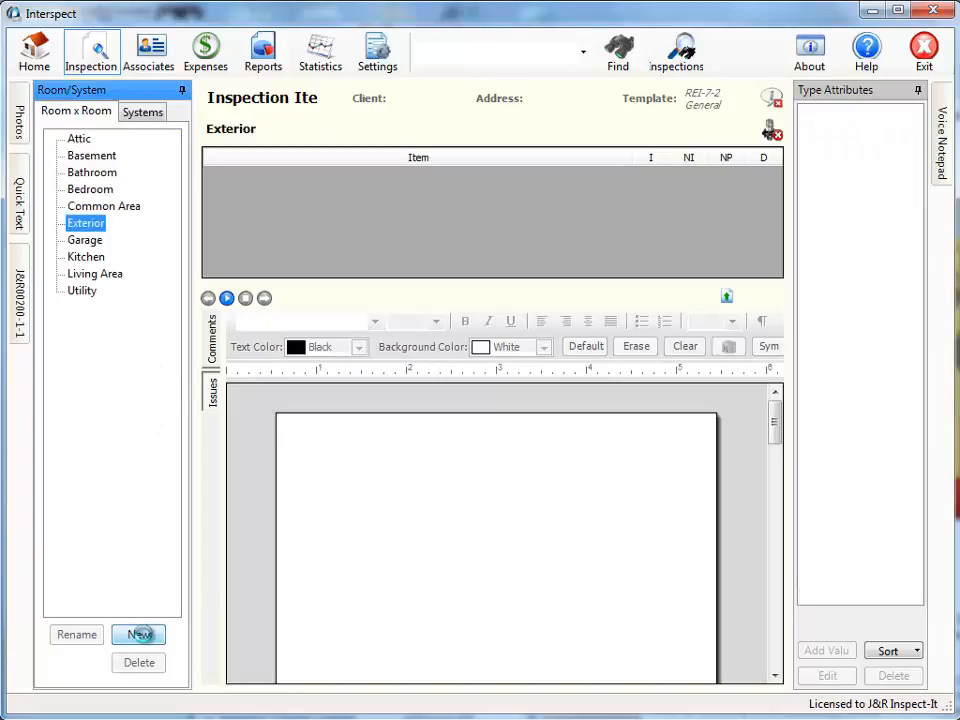
{"action": "left_click", "coordinate": [139, 634]}
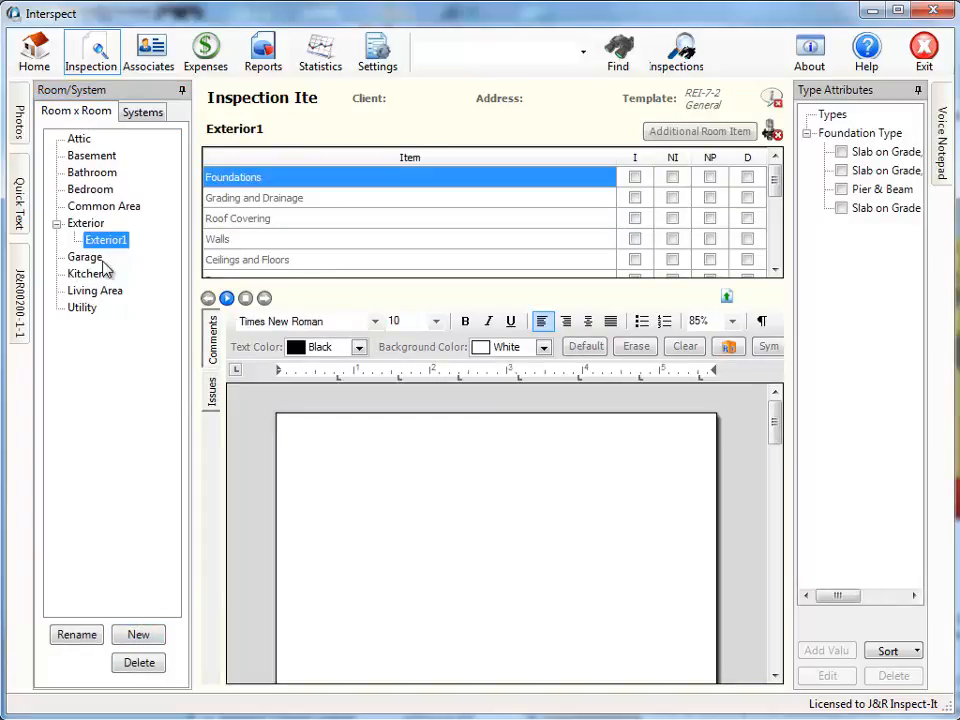
{"action": "left_click", "coordinate": [18, 200]}
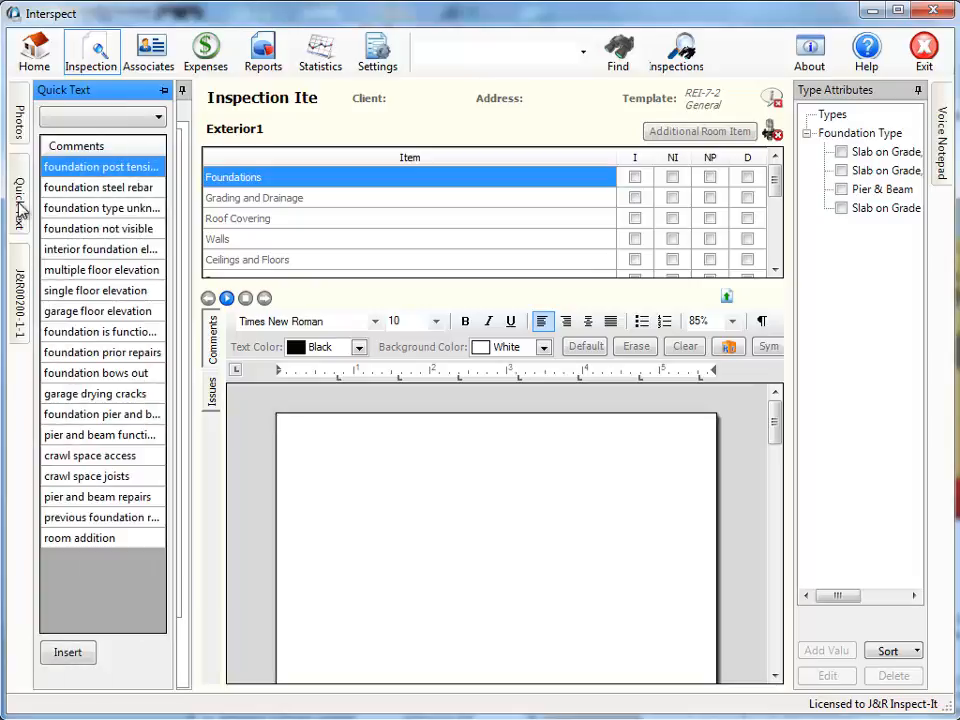
{"action": "double_click", "coordinate": [50, 188]}
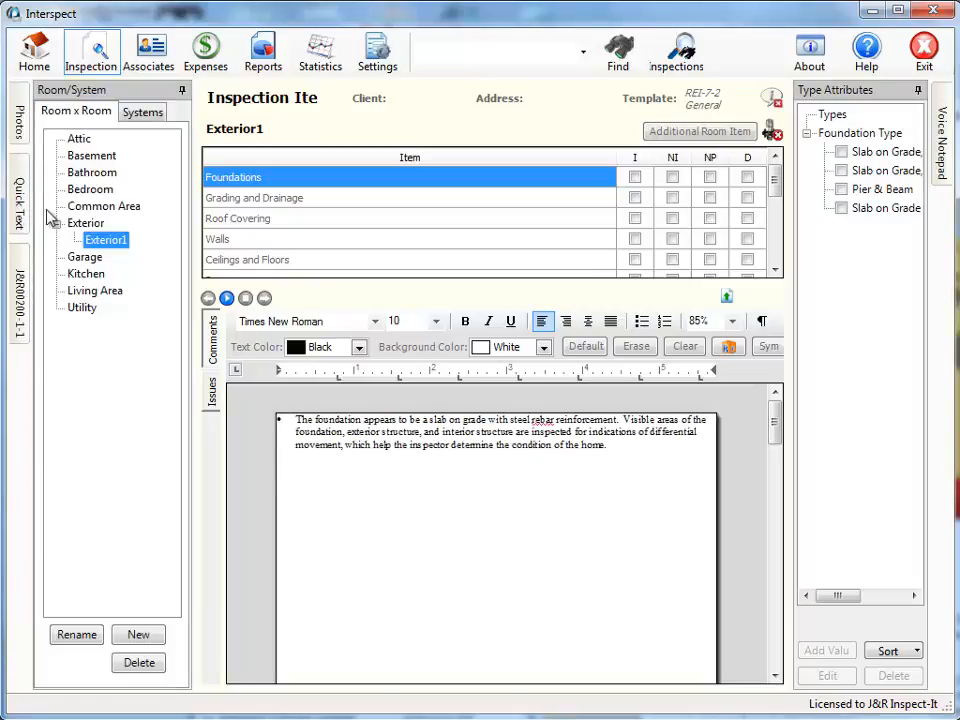
Insert the "foundation not visible" and interior foundation elevation quick texts into Exterior1's Foundations comments
{"action": "left_click", "coordinate": [20, 165]}
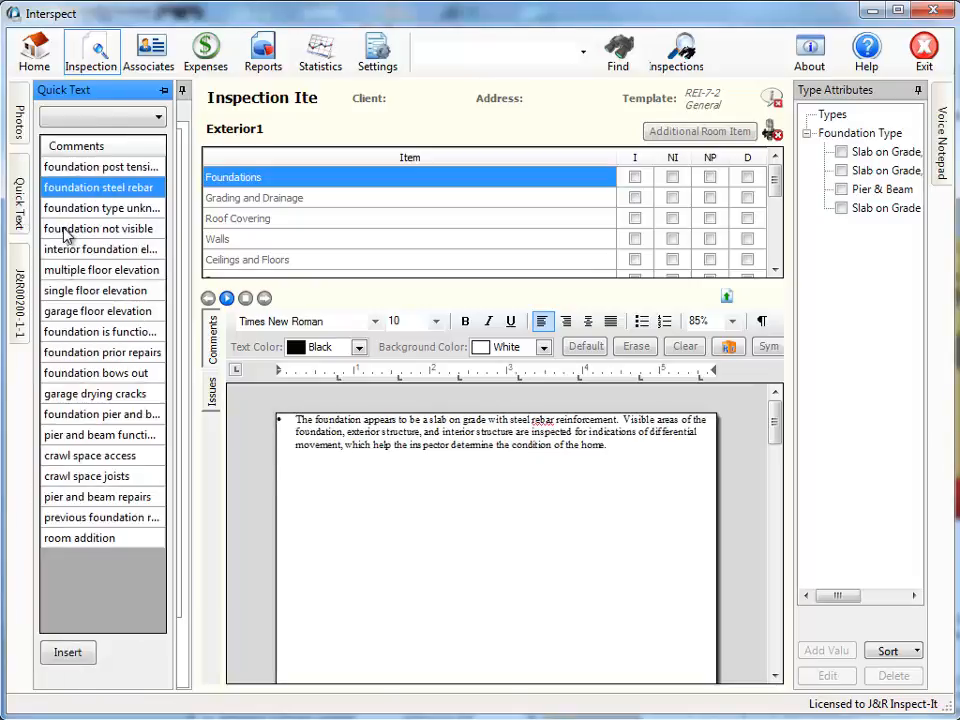
{"action": "double_click", "coordinate": [66, 230]}
{"action": "left_click", "coordinate": [20, 168]}
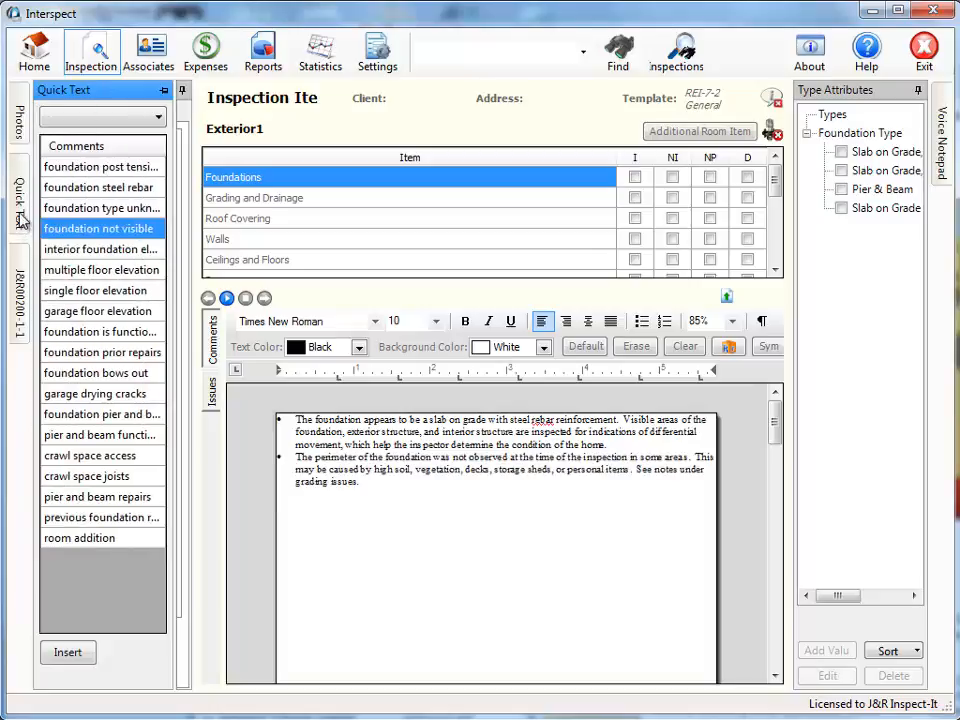
{"action": "double_click", "coordinate": [45, 188]}
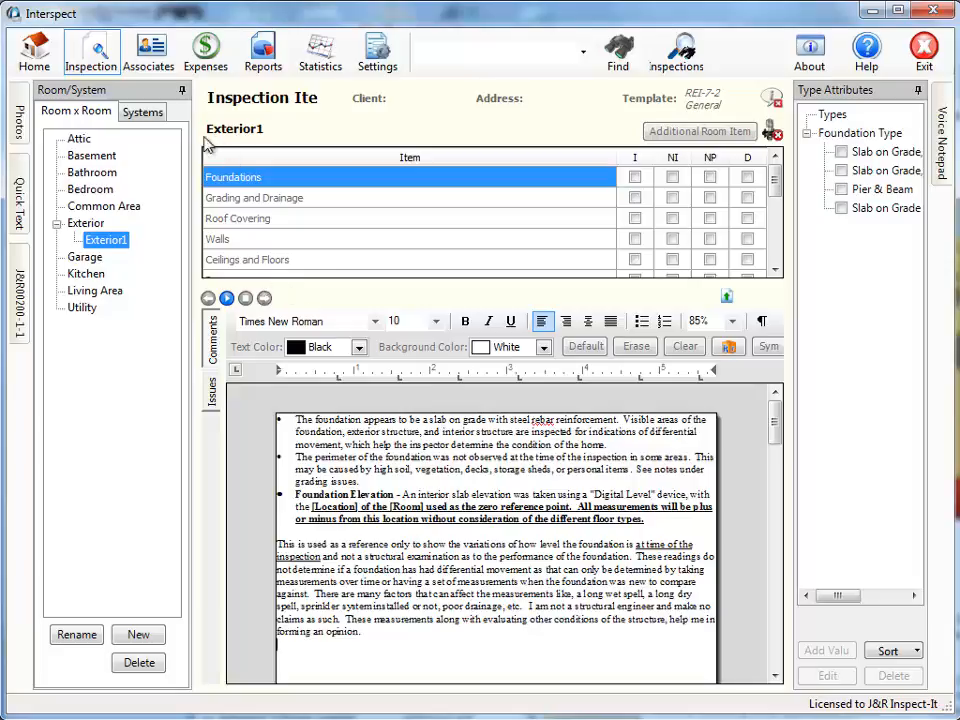
Set Comment QT List Format to Numbered in the general preferences
{"action": "left_click", "coordinate": [378, 52]}
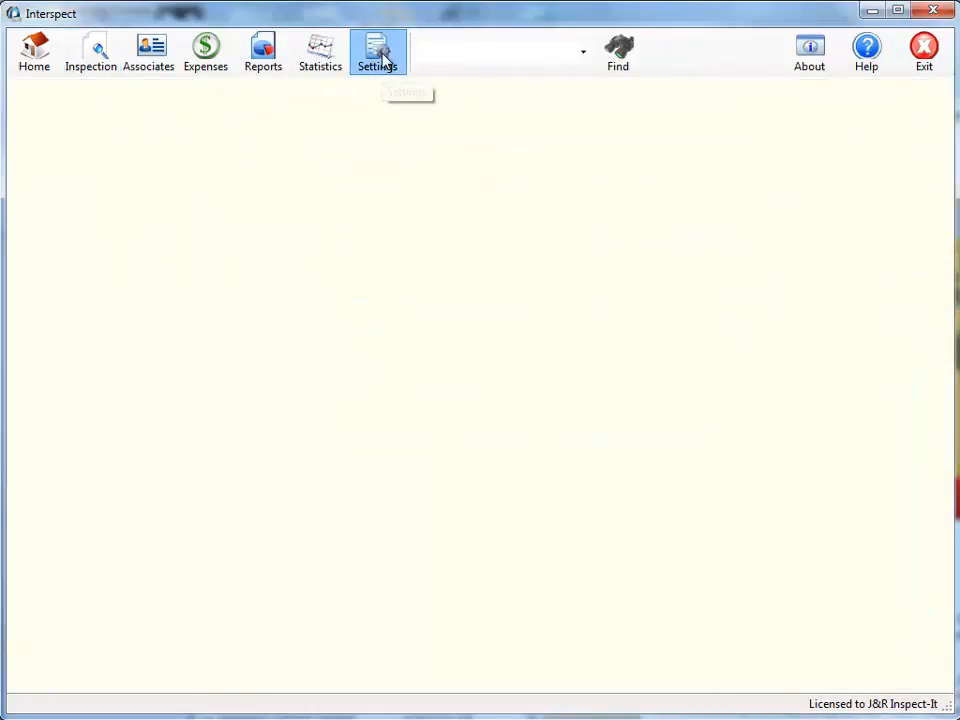
{"action": "left_click", "coordinate": [350, 365]}
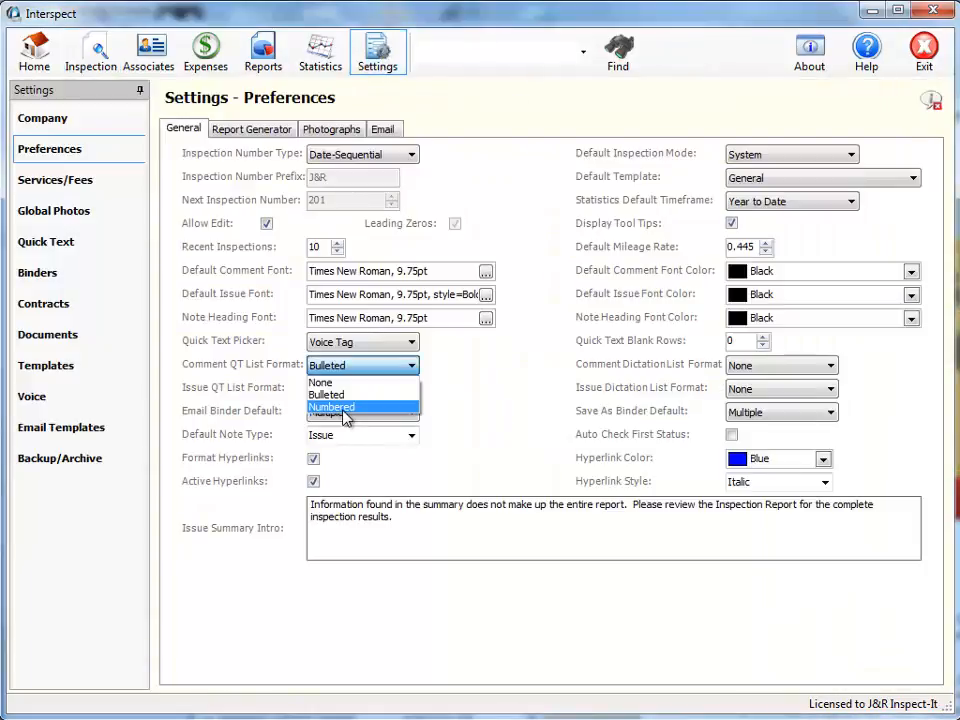
{"action": "left_click", "coordinate": [343, 408]}
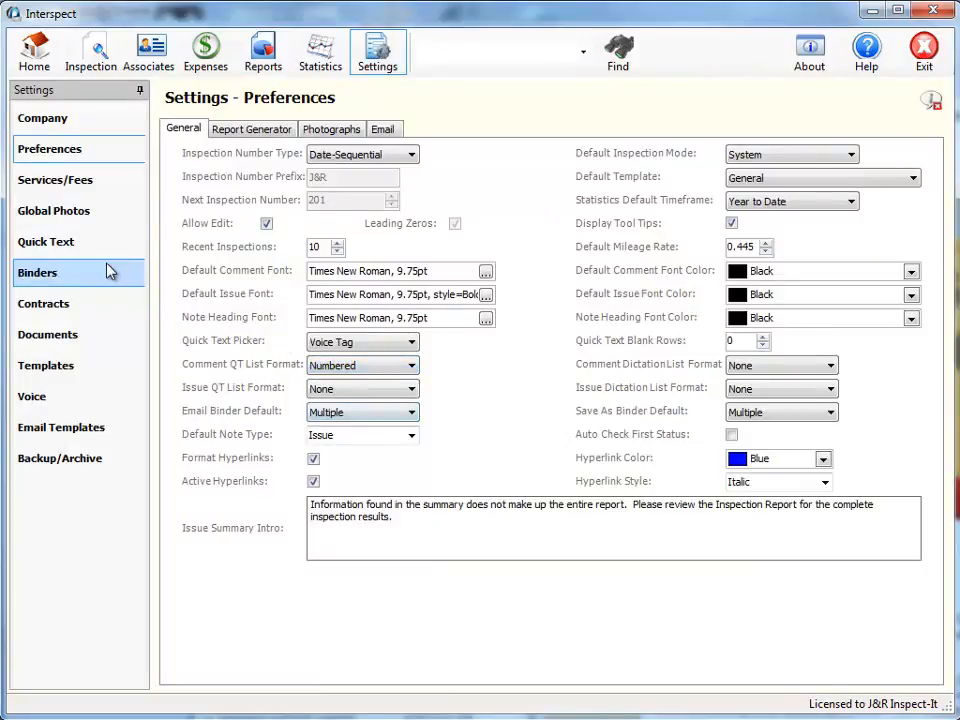
Insert the thermopane windows, security bars auto release and tub window safety glass quick texts below the existing Windows comments in Structural Systems
{"action": "left_click", "coordinate": [90, 58]}
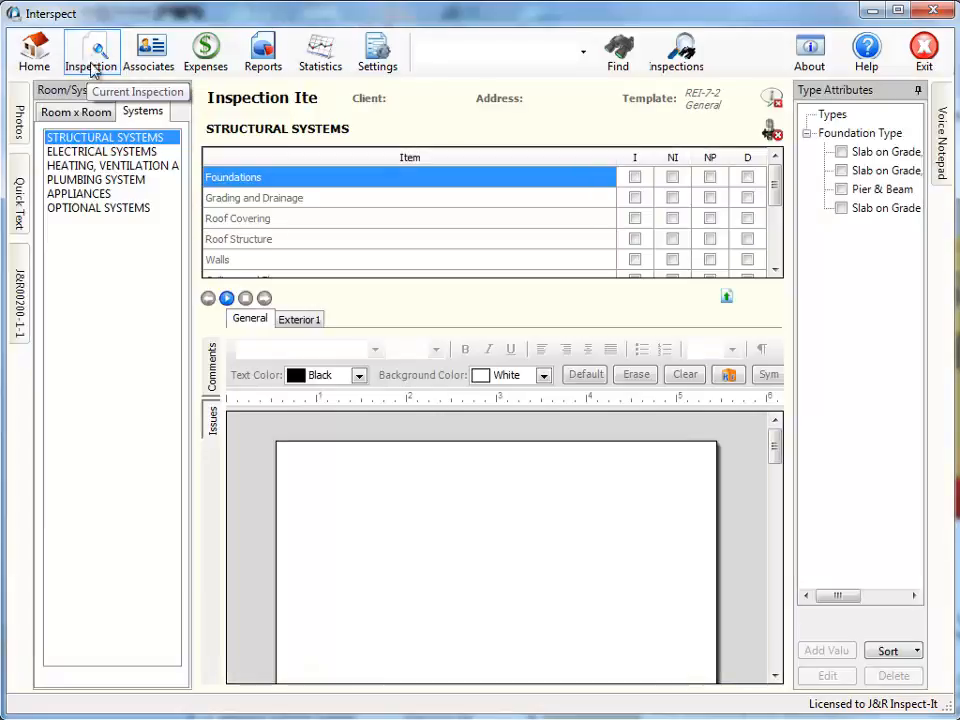
{"action": "left_click", "coordinate": [322, 602]}
{"action": "left_click", "coordinate": [288, 569]}
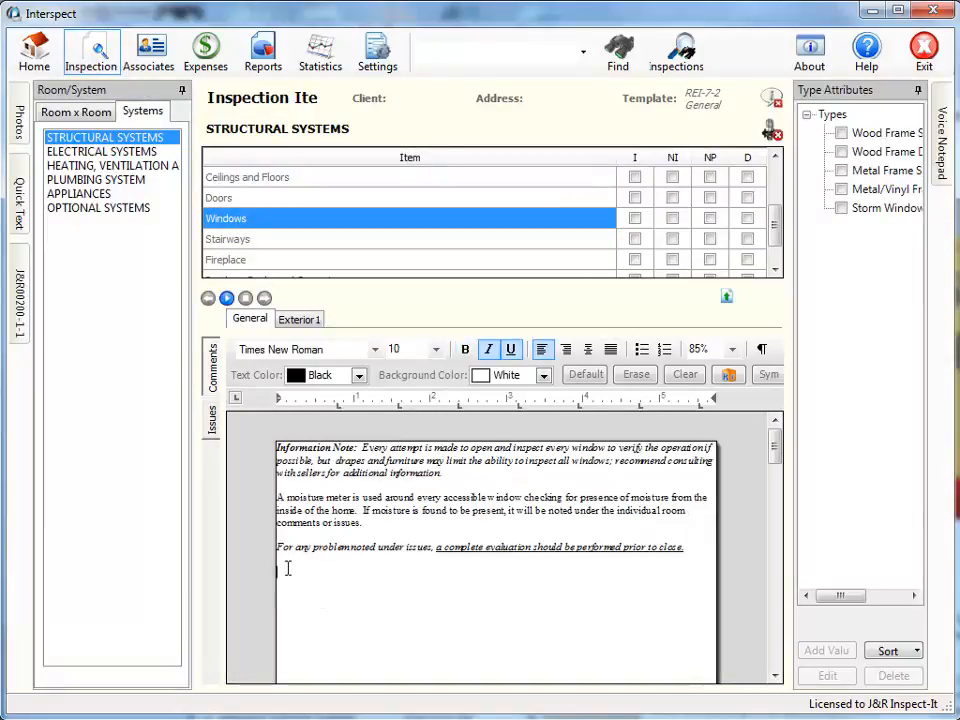
{"action": "left_click", "coordinate": [18, 155]}
{"action": "double_click", "coordinate": [72, 190]}
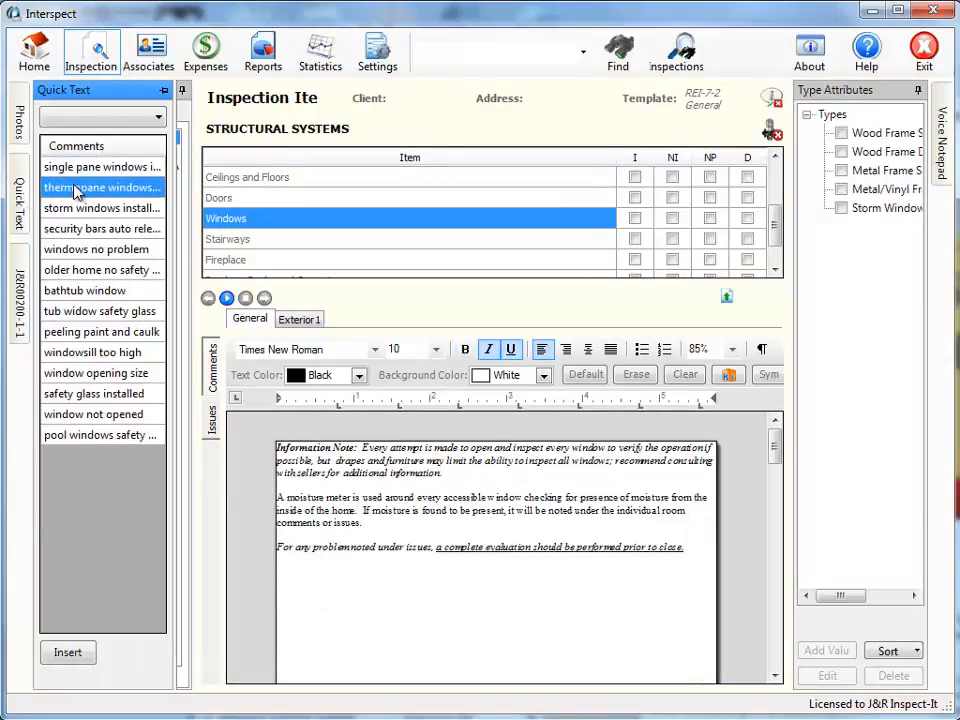
{"action": "left_click", "coordinate": [15, 220]}
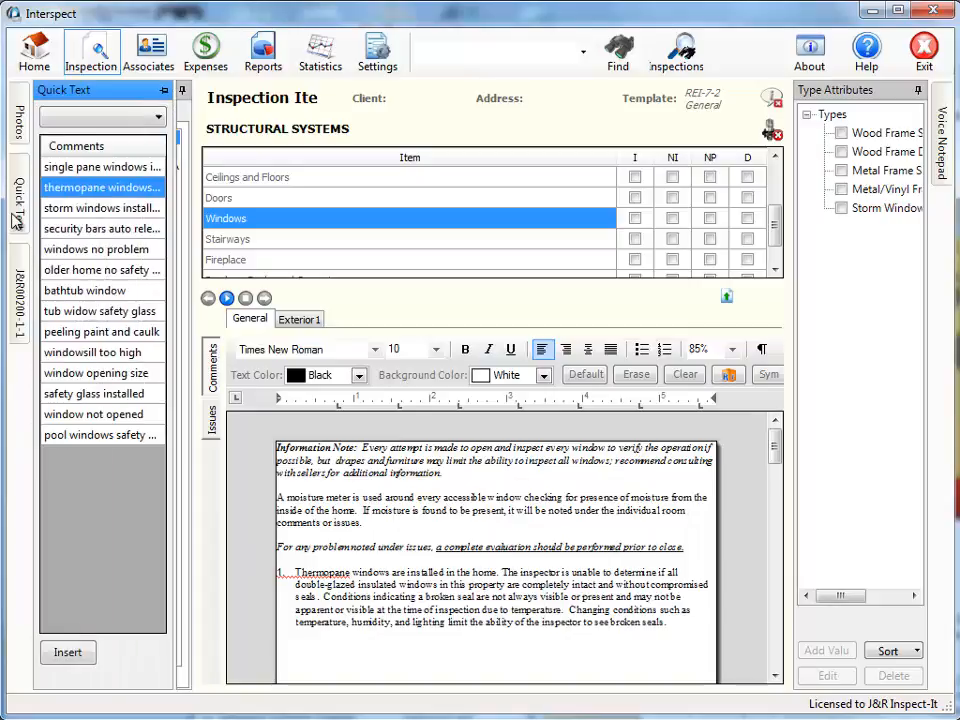
{"action": "double_click", "coordinate": [90, 228]}
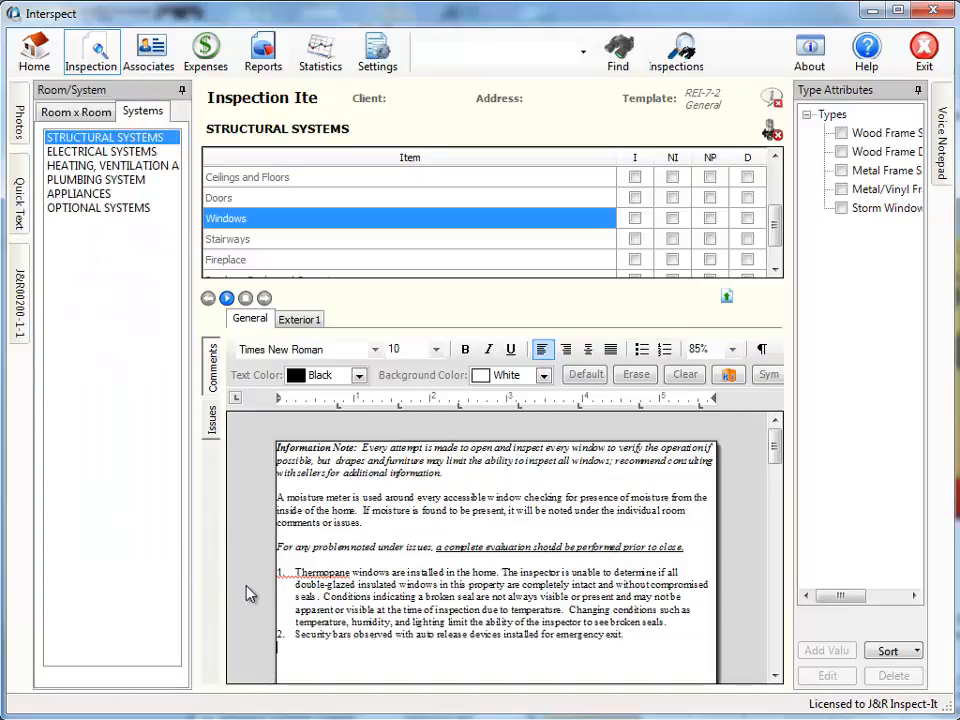
{"action": "left_click", "coordinate": [15, 172]}
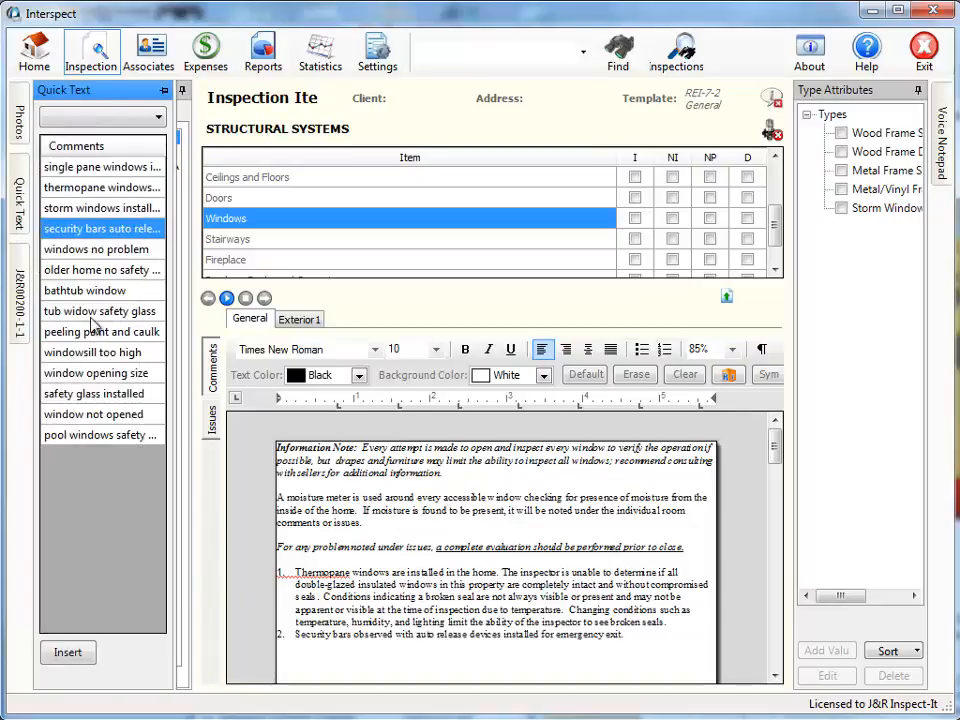
{"action": "double_click", "coordinate": [73, 311]}
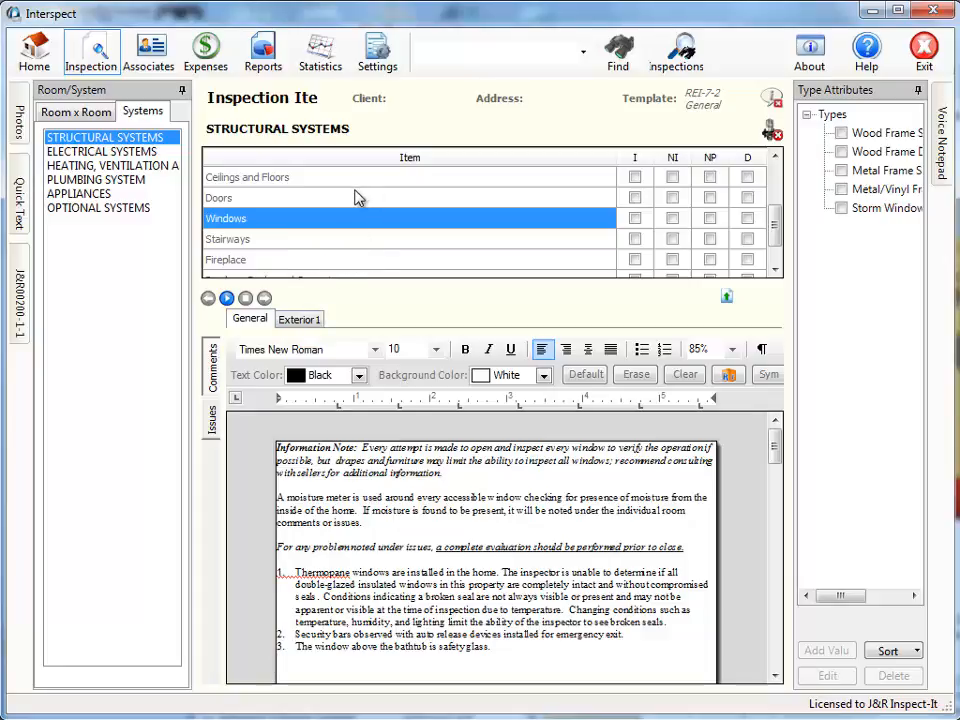
Review the documents contained in the Sample Binder, Report, Summary and Paid Invoice binders in the binder settings
{"action": "left_click", "coordinate": [378, 50]}
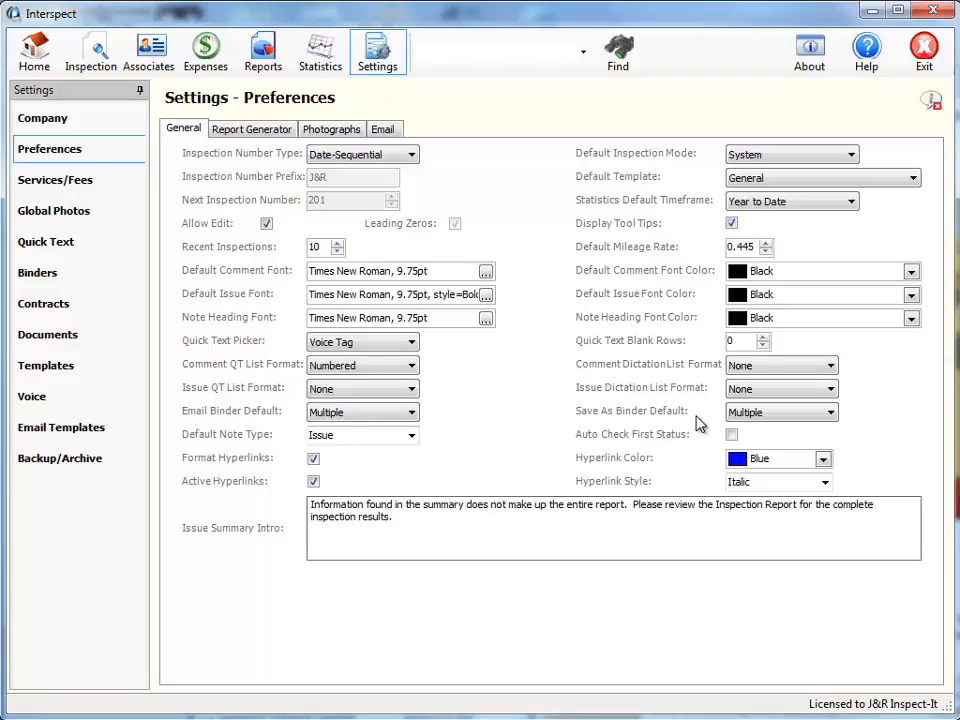
{"action": "left_click", "coordinate": [38, 283]}
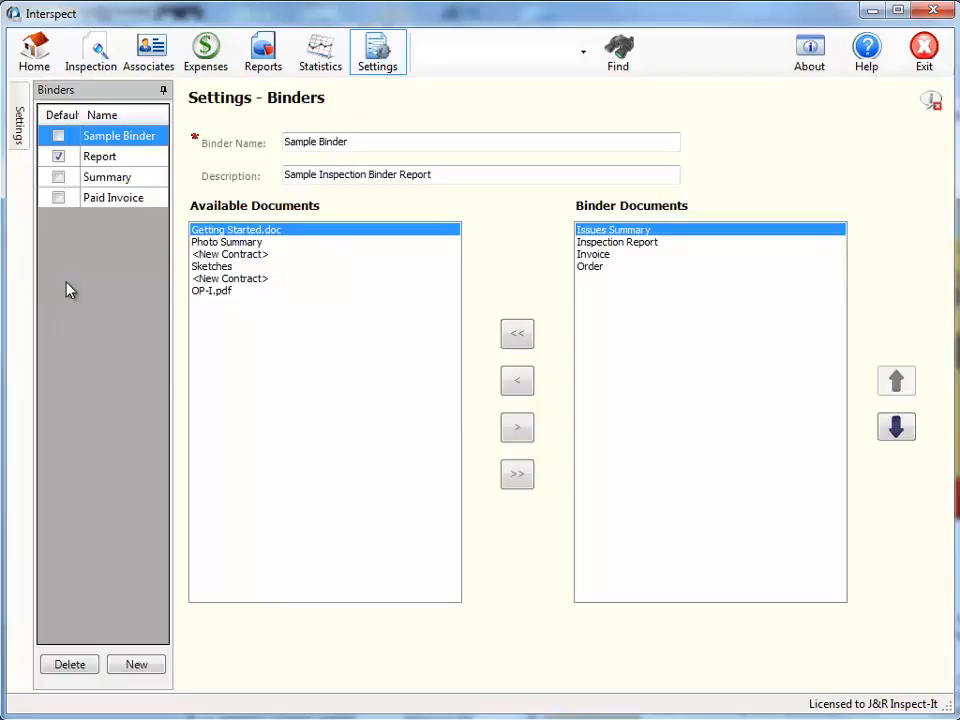
{"action": "left_click", "coordinate": [104, 160]}
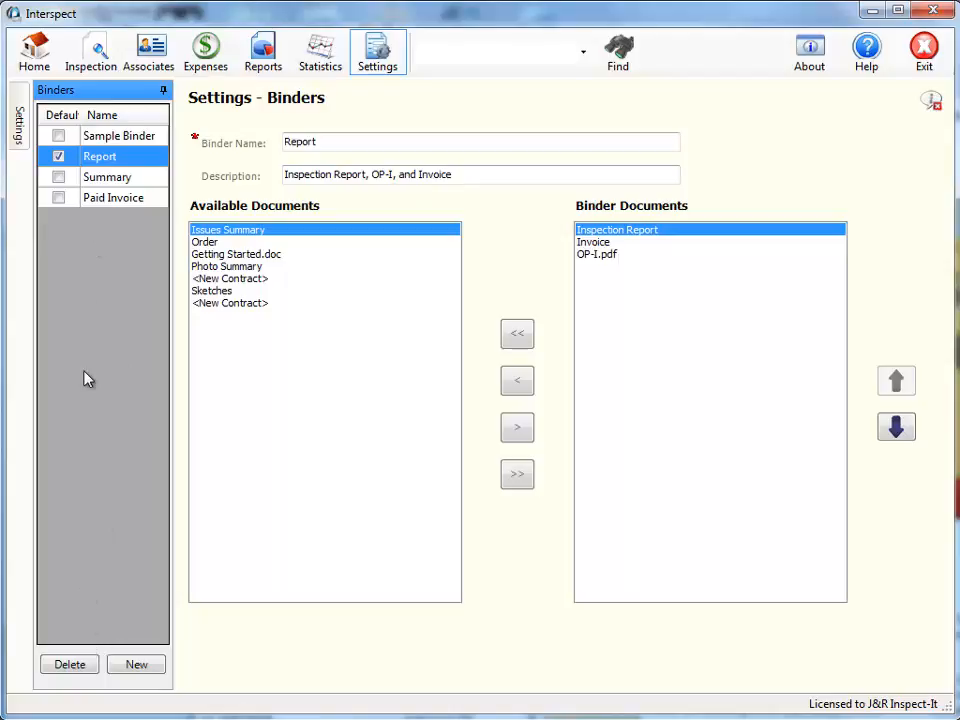
{"action": "left_click", "coordinate": [107, 178]}
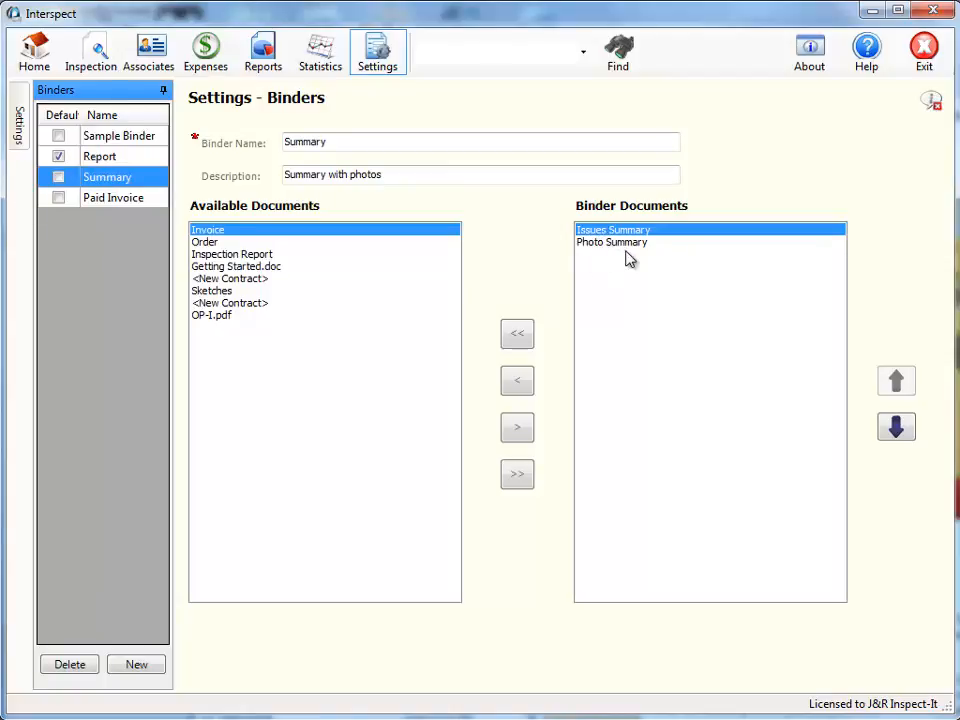
{"action": "left_click", "coordinate": [118, 203]}
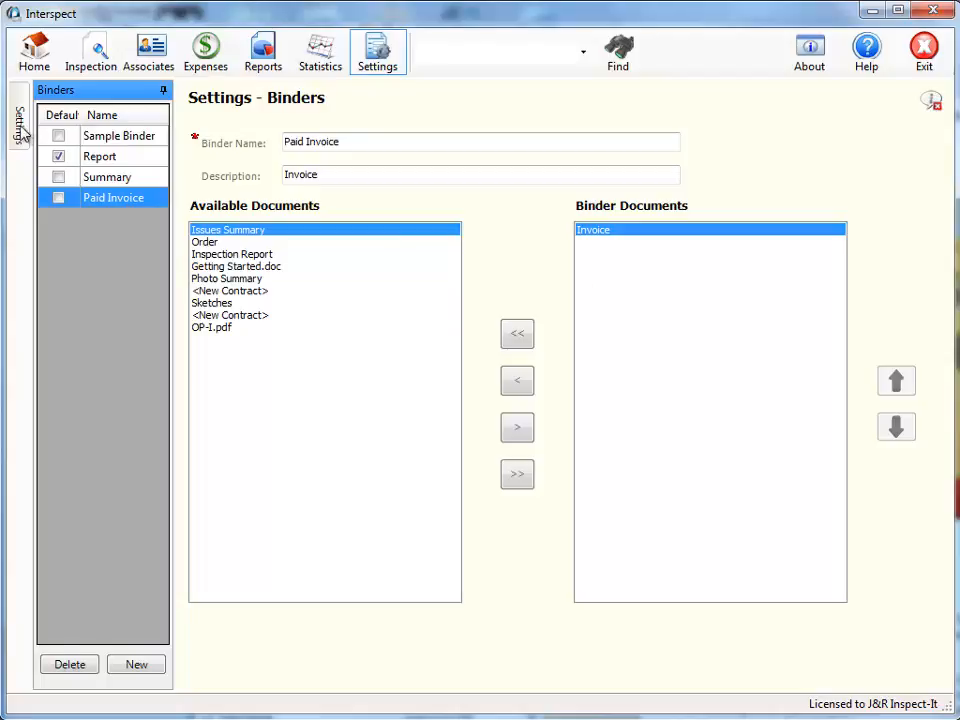
Show the Email Binder Default choices in the general preferences and re-examine the Report binder's documents
{"action": "mouse_move", "coordinate": [22, 133]}
{"action": "left_click", "coordinate": [80, 152]}
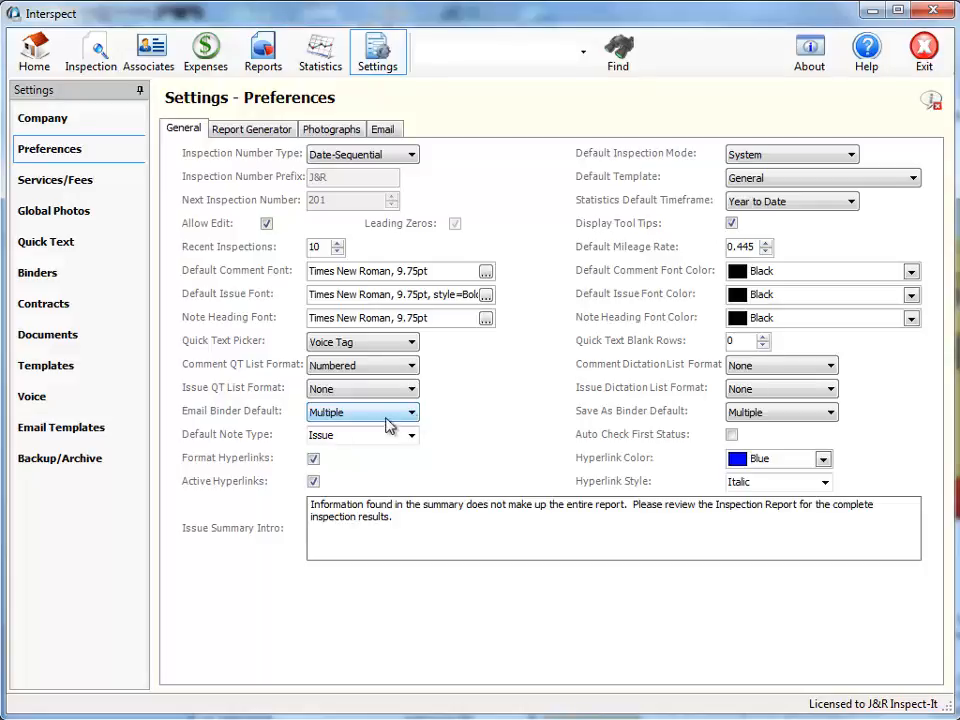
{"action": "left_click", "coordinate": [412, 413]}
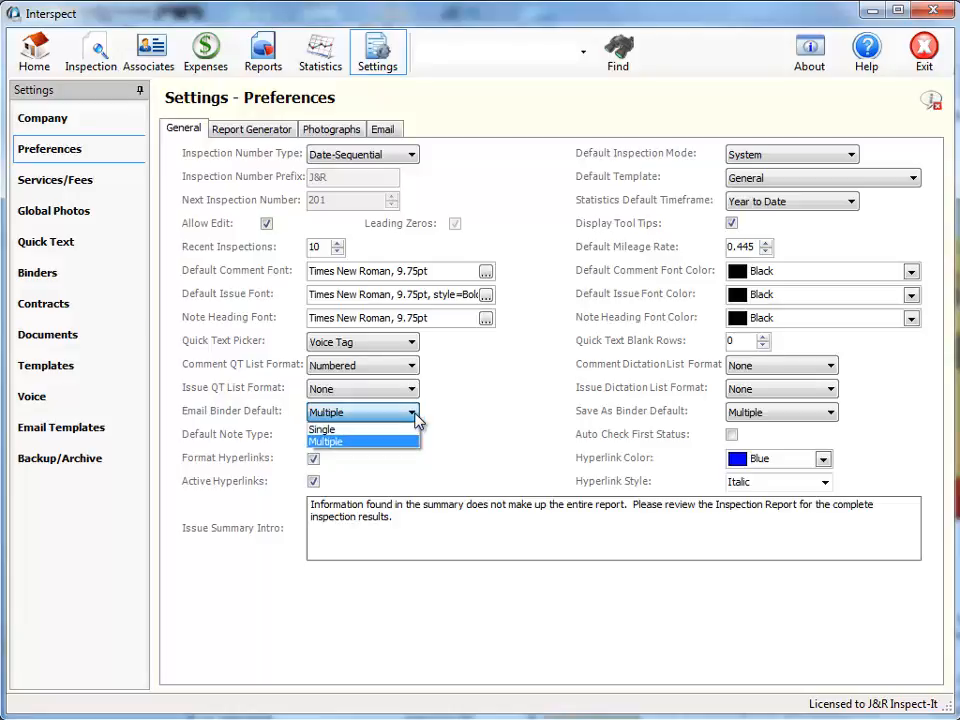
{"action": "left_click", "coordinate": [30, 276]}
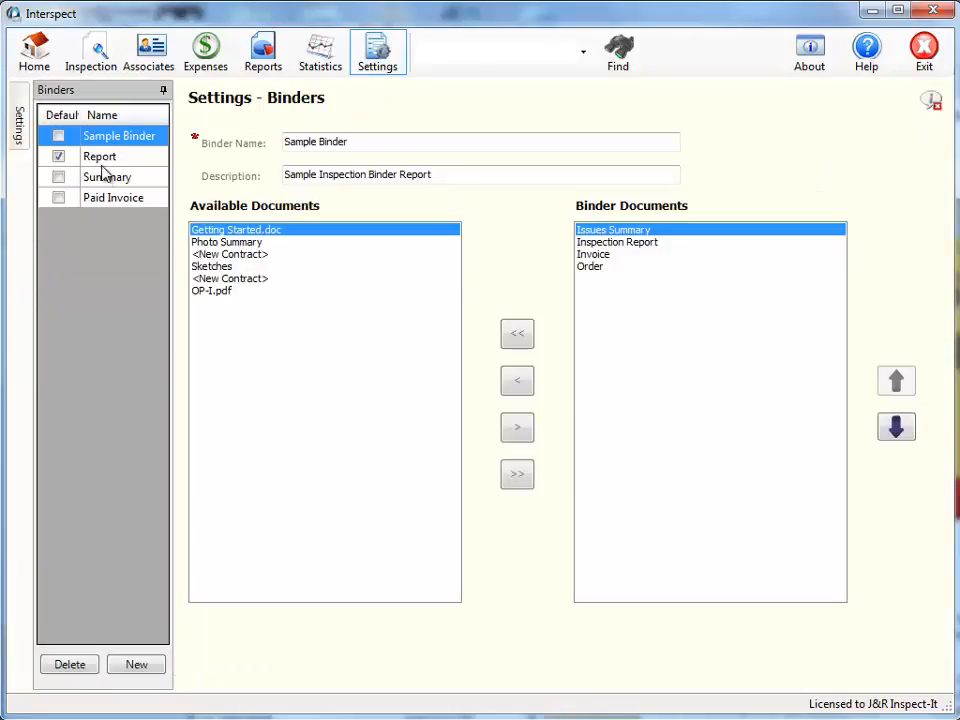
{"action": "left_click", "coordinate": [101, 160]}
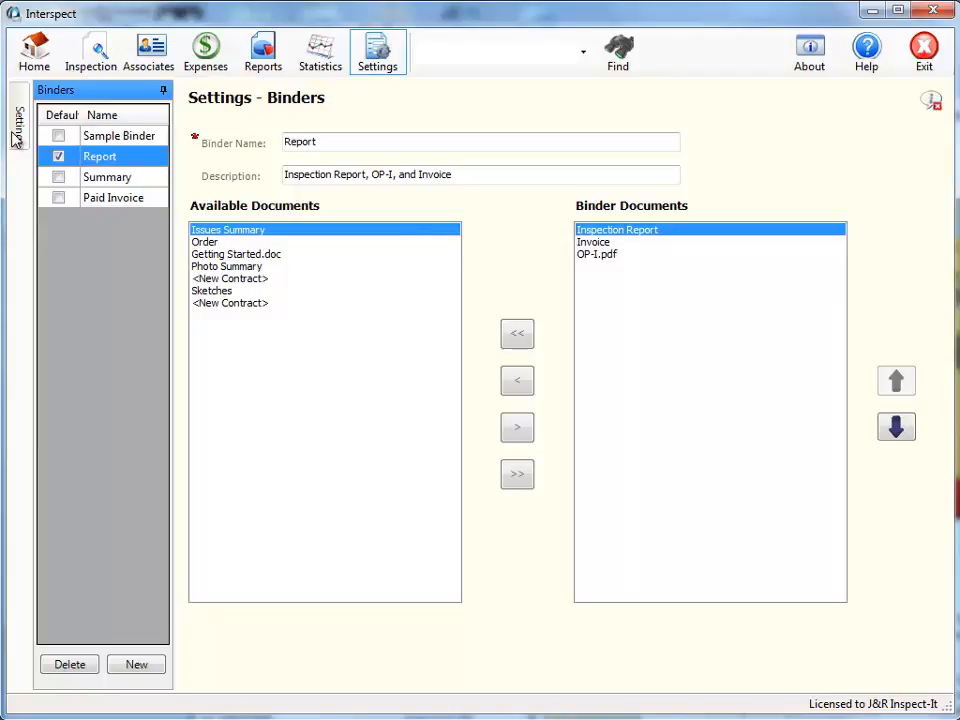
Set the Email Binder Default preference to Single and restore it to Multiple
{"action": "mouse_move", "coordinate": [14, 130]}
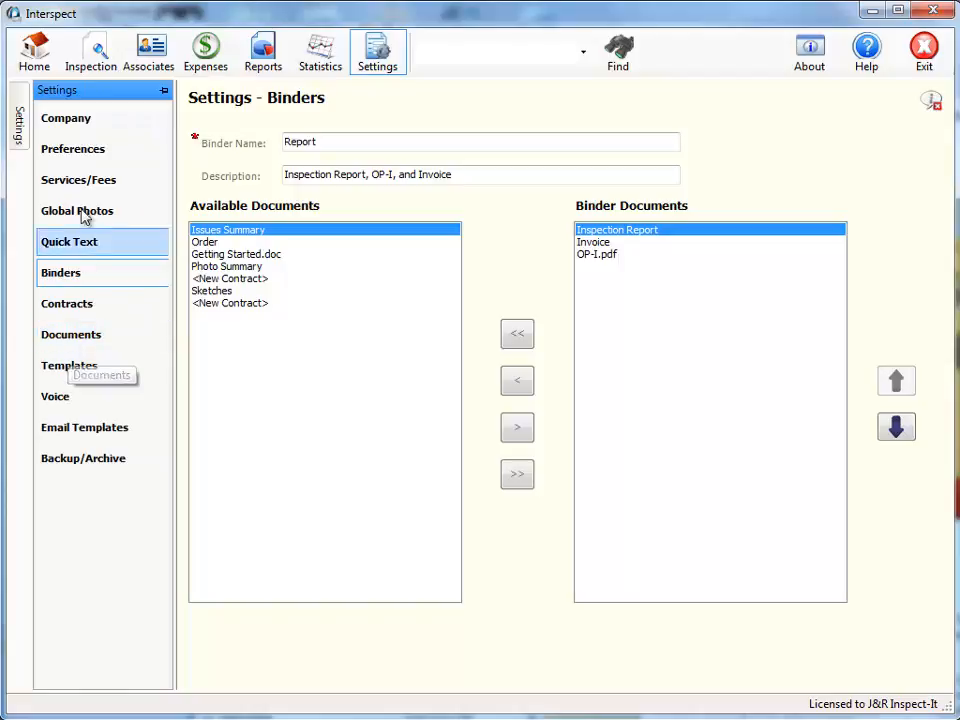
{"action": "left_click", "coordinate": [89, 151]}
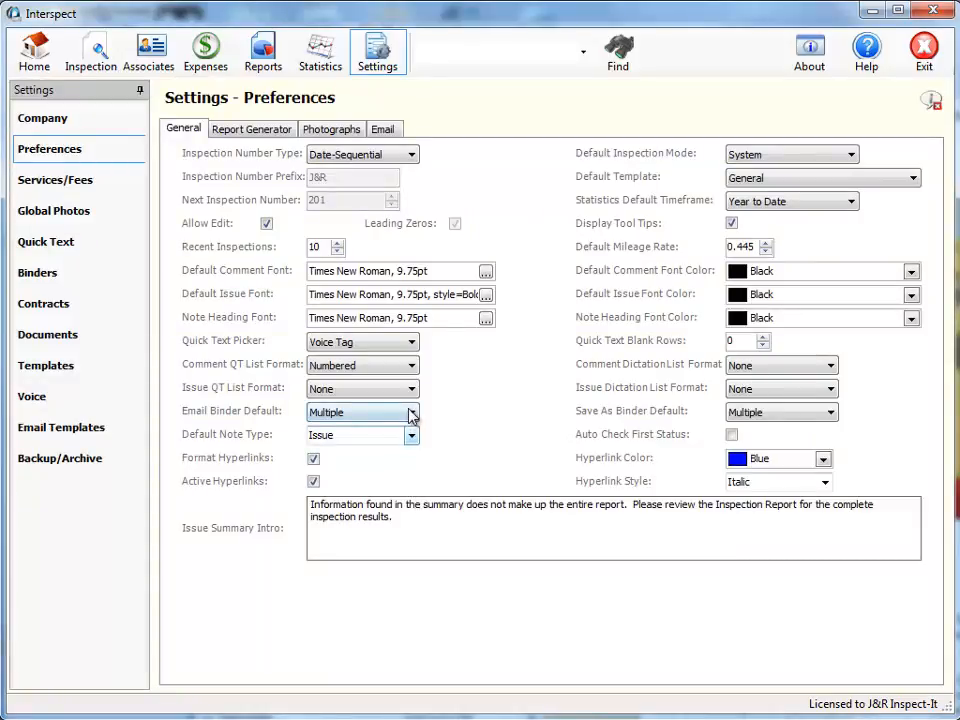
{"action": "left_click", "coordinate": [411, 416]}
{"action": "left_click", "coordinate": [386, 428]}
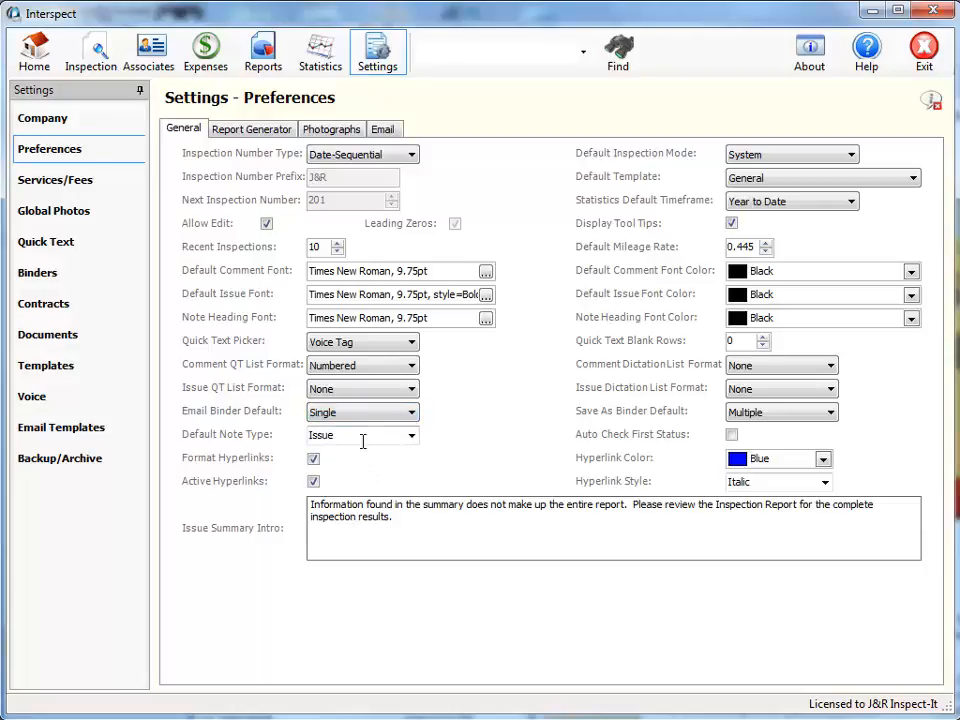
{"action": "left_click", "coordinate": [412, 419]}
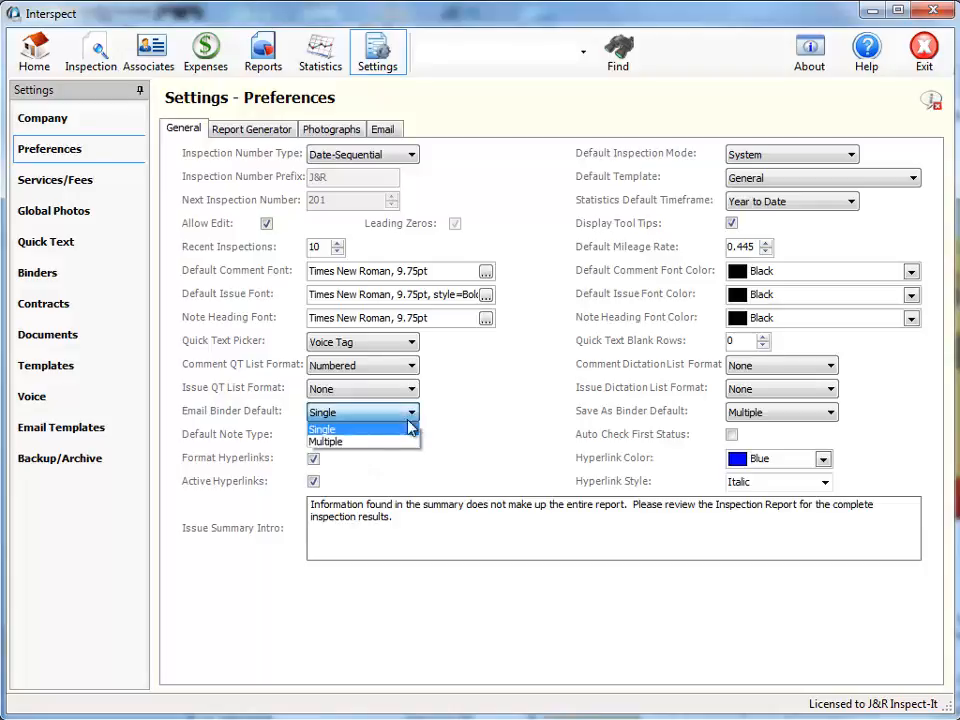
{"action": "left_click", "coordinate": [347, 441]}
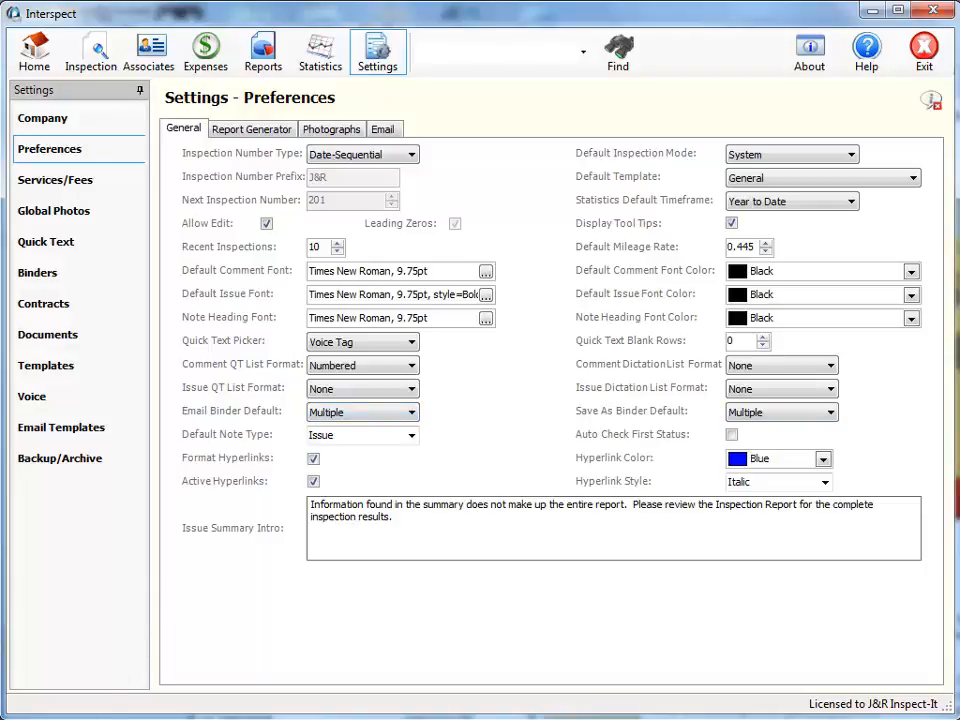
Switch to Windows Explorer, open the 2013 Inspection reports folder under Documents > PDF, and select all the 010313-1-2 PDF files
{"action": "left_click", "coordinate": [282, 719]}
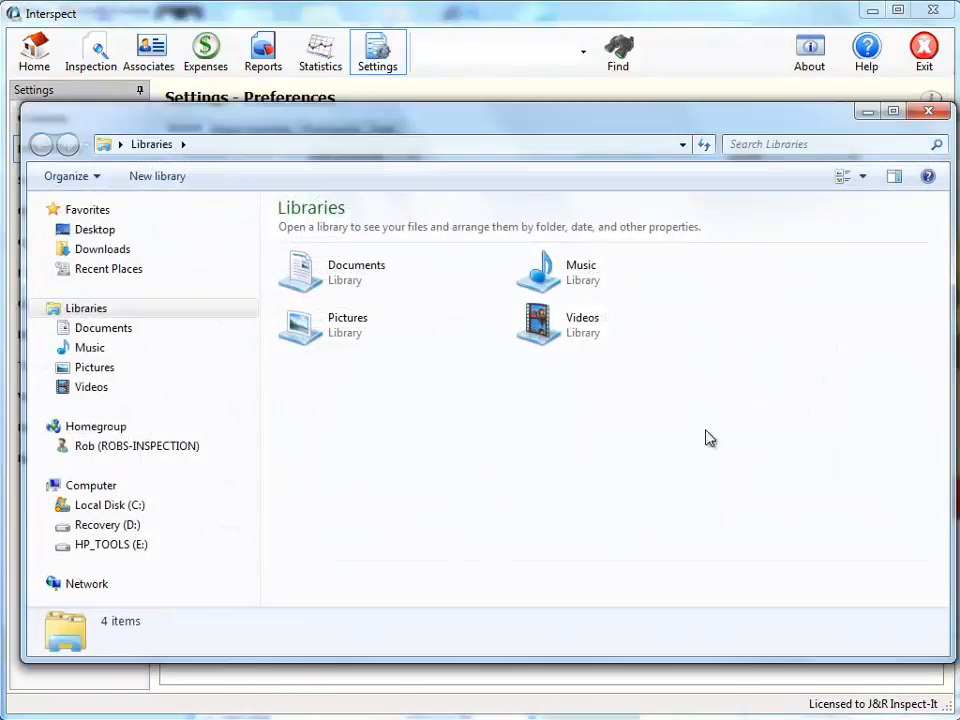
{"action": "double_click", "coordinate": [351, 274]}
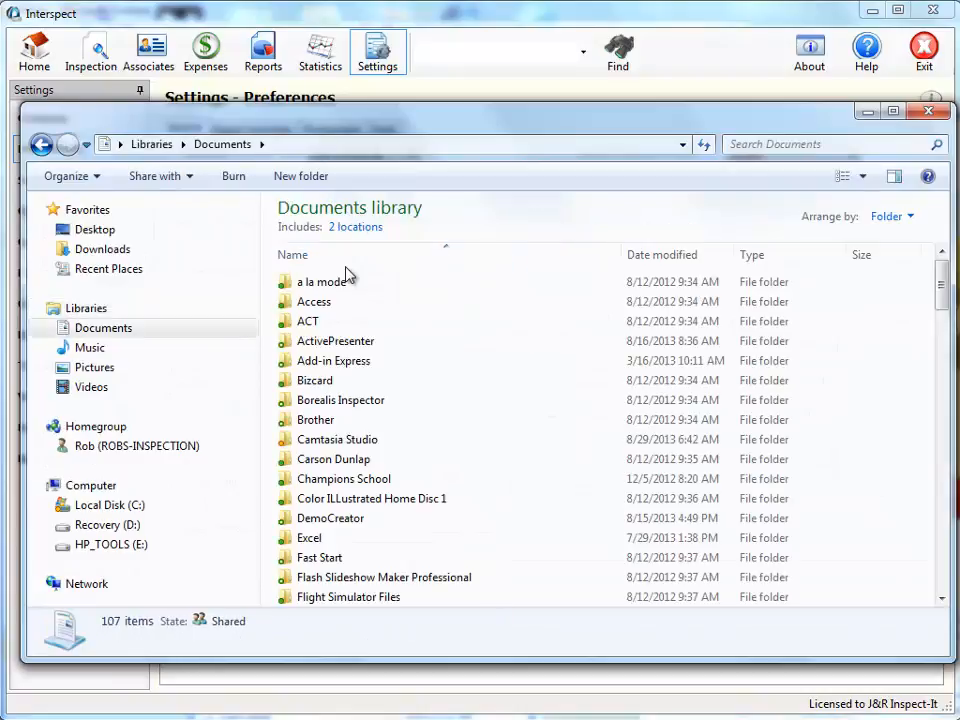
{"action": "scroll", "coordinate": [411, 388], "scroll_direction": "down", "scroll_amount": 19}
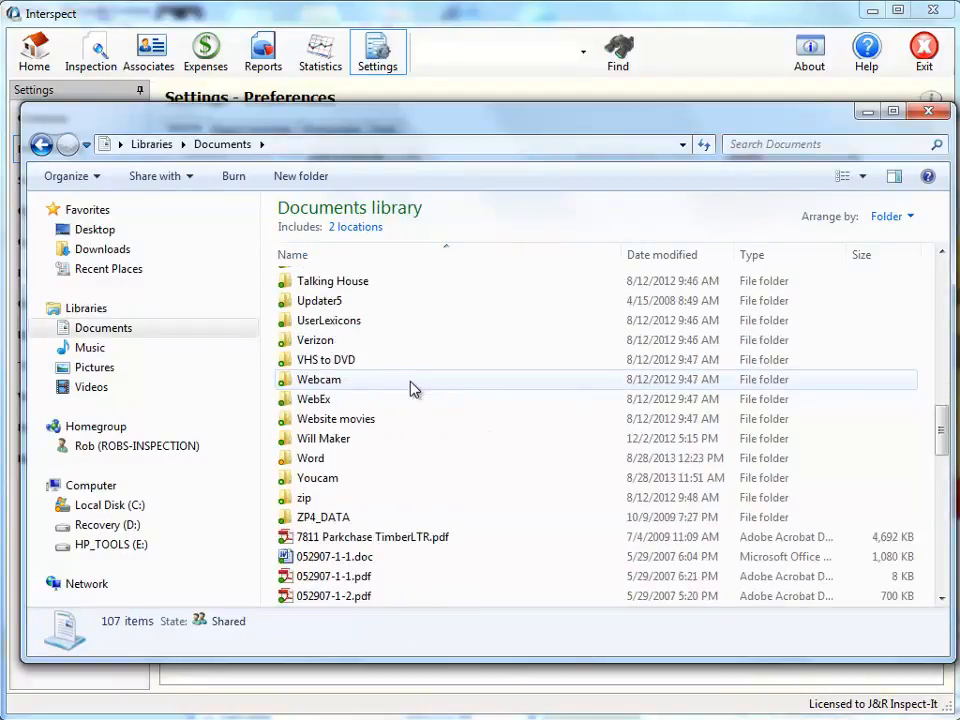
{"action": "scroll", "coordinate": [311, 399], "scroll_direction": "up", "scroll_amount": 5}
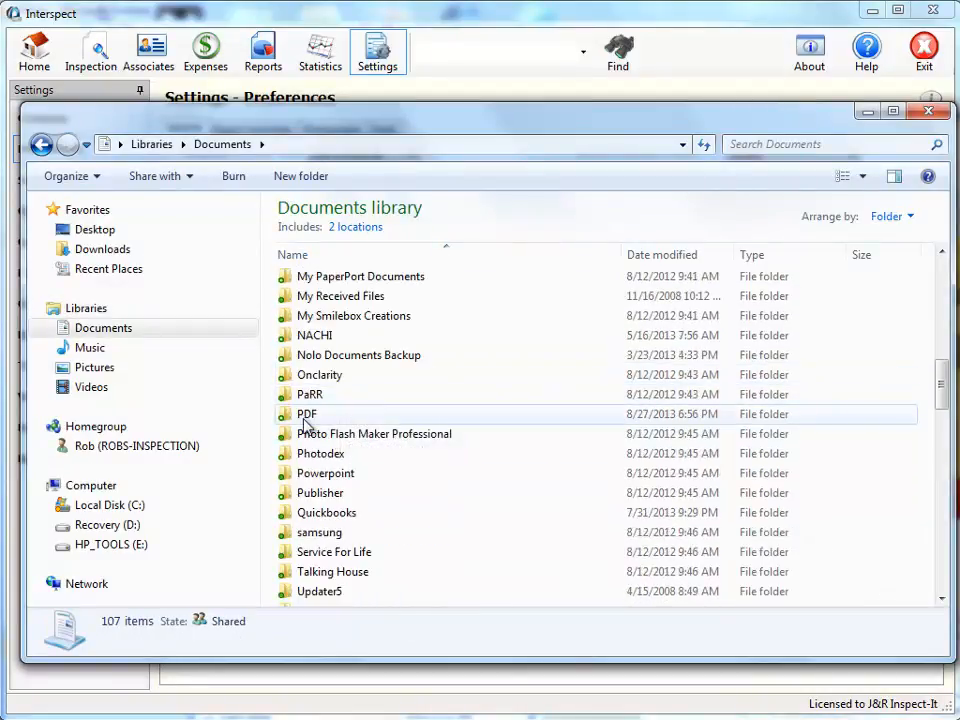
{"action": "double_click", "coordinate": [305, 418]}
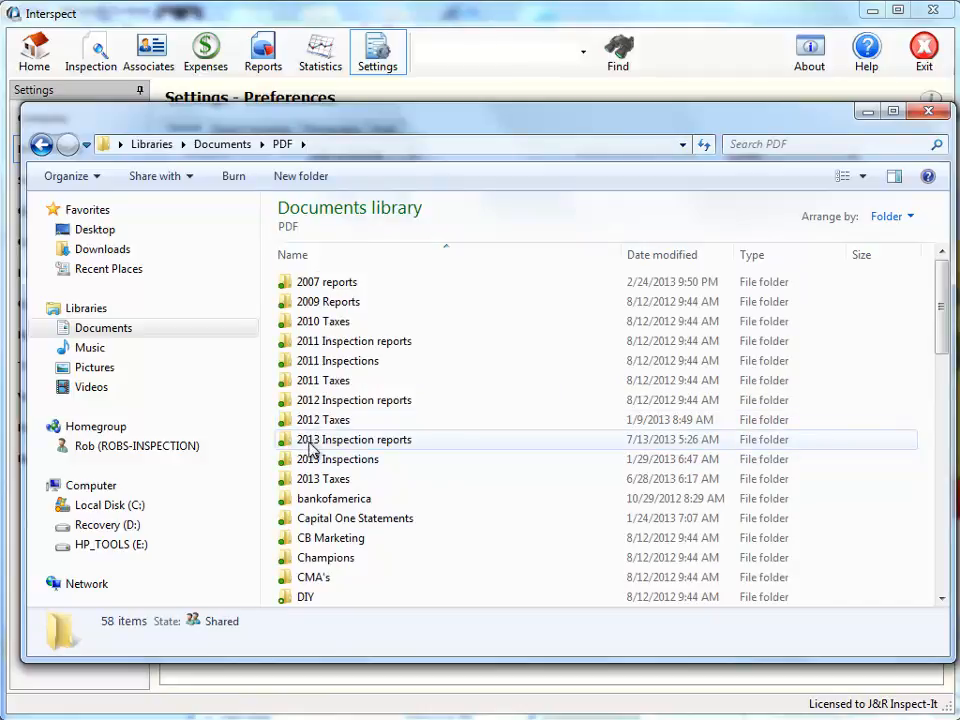
{"action": "double_click", "coordinate": [312, 450]}
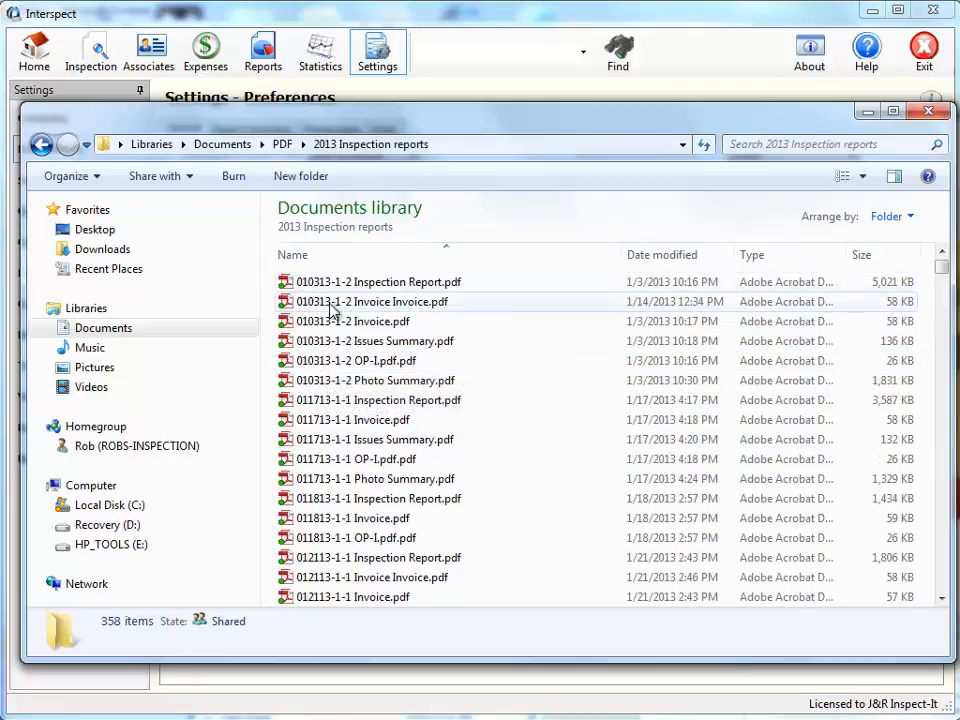
{"action": "left_click", "coordinate": [319, 382]}
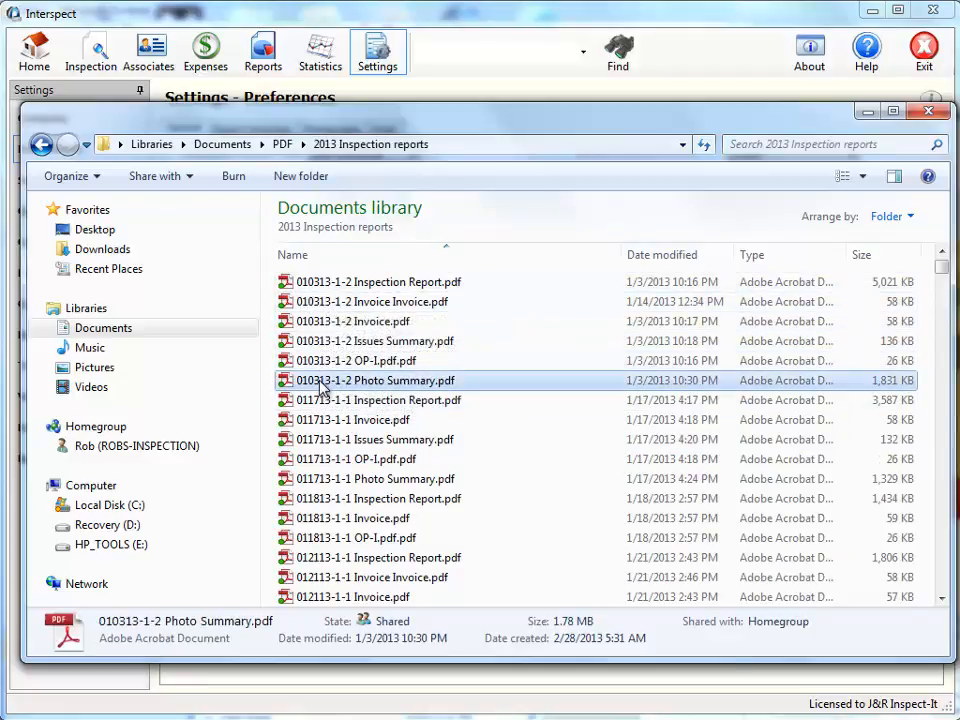
{"action": "left_click", "coordinate": [321, 282], "text": "shift"}
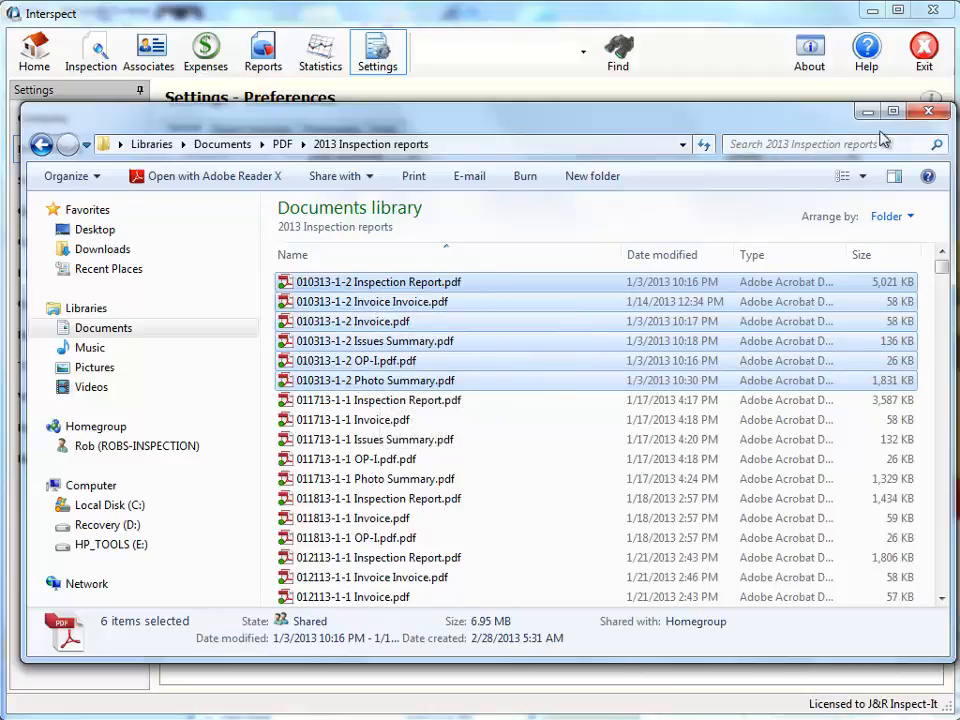
Close the Explorer window and view the Foundations Issues notes and issue quick text list in the open inspection
{"action": "left_click", "coordinate": [925, 117]}
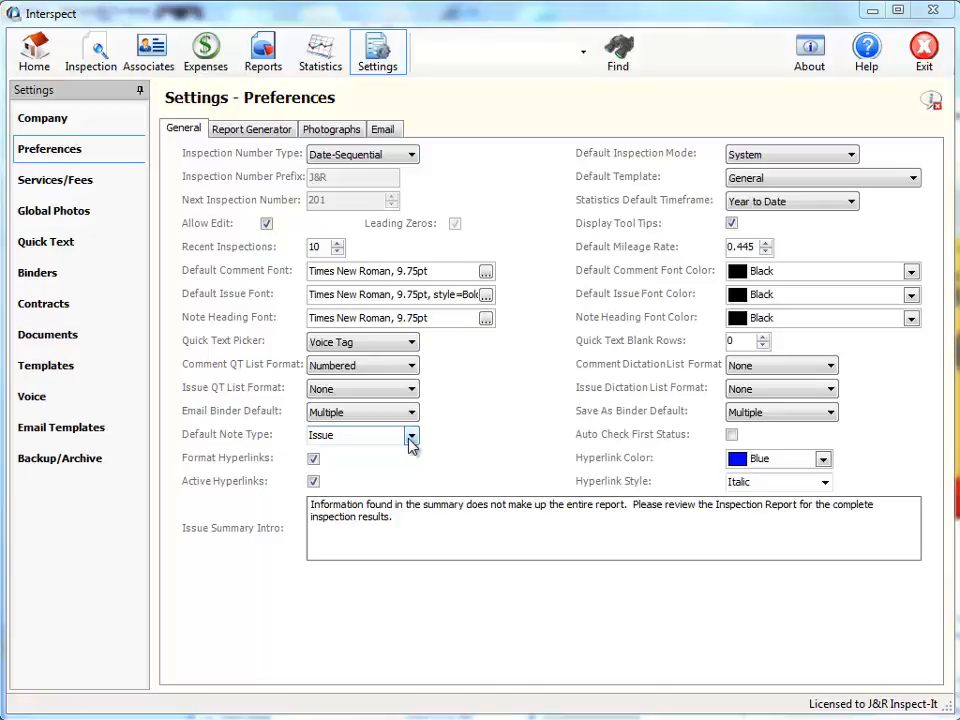
{"action": "left_click", "coordinate": [87, 60]}
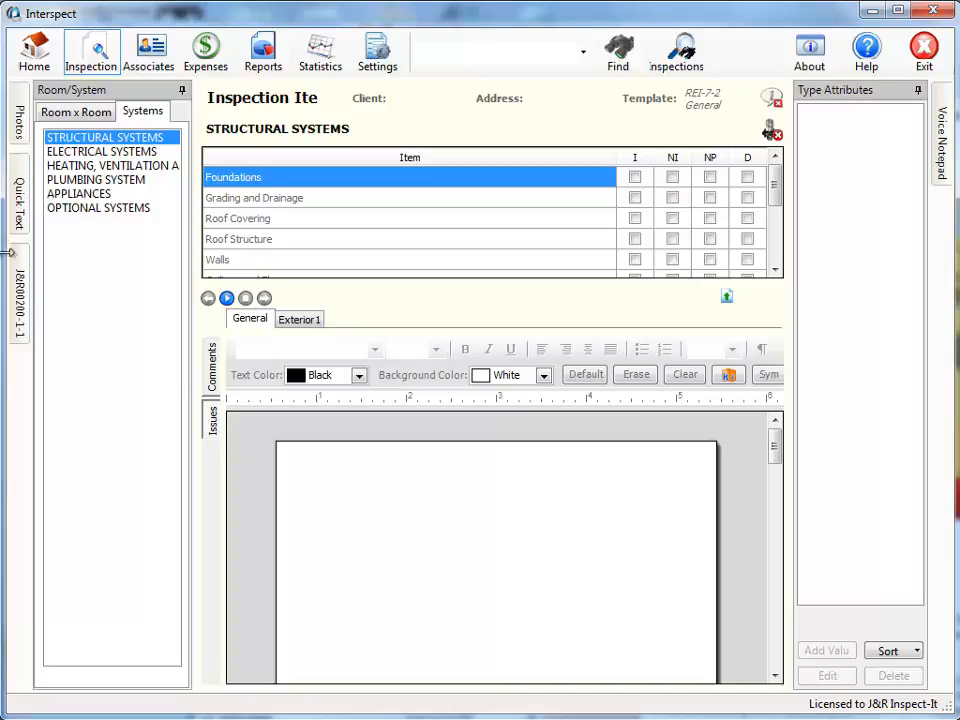
{"action": "mouse_move", "coordinate": [20, 227]}
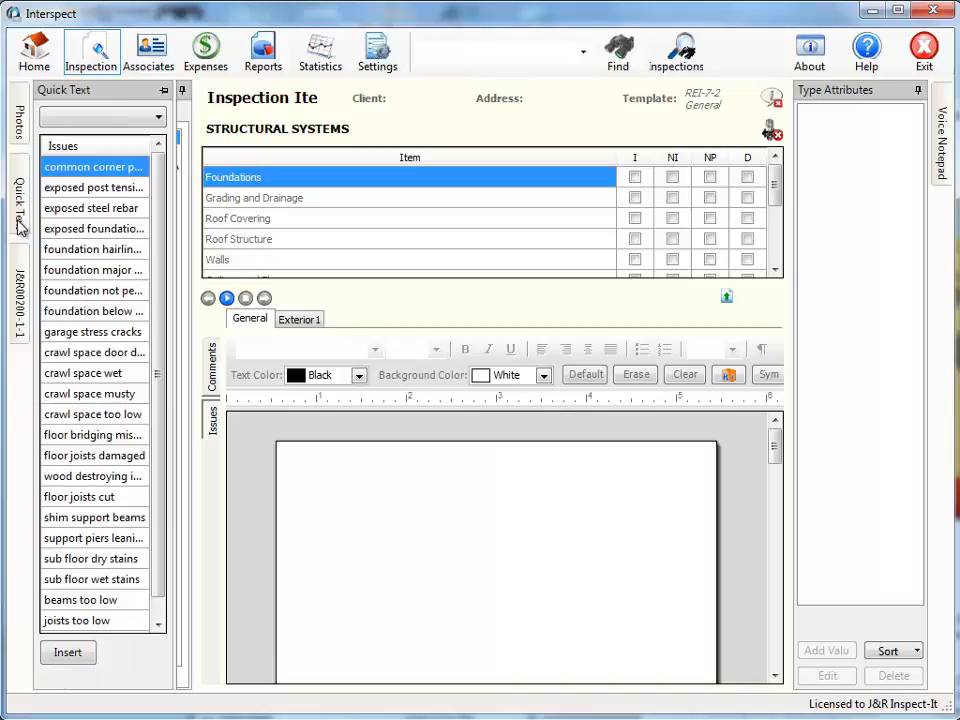
Set the Default Note Type preference to Comment and check the Foundations item in the inspection
{"action": "left_click", "coordinate": [366, 72]}
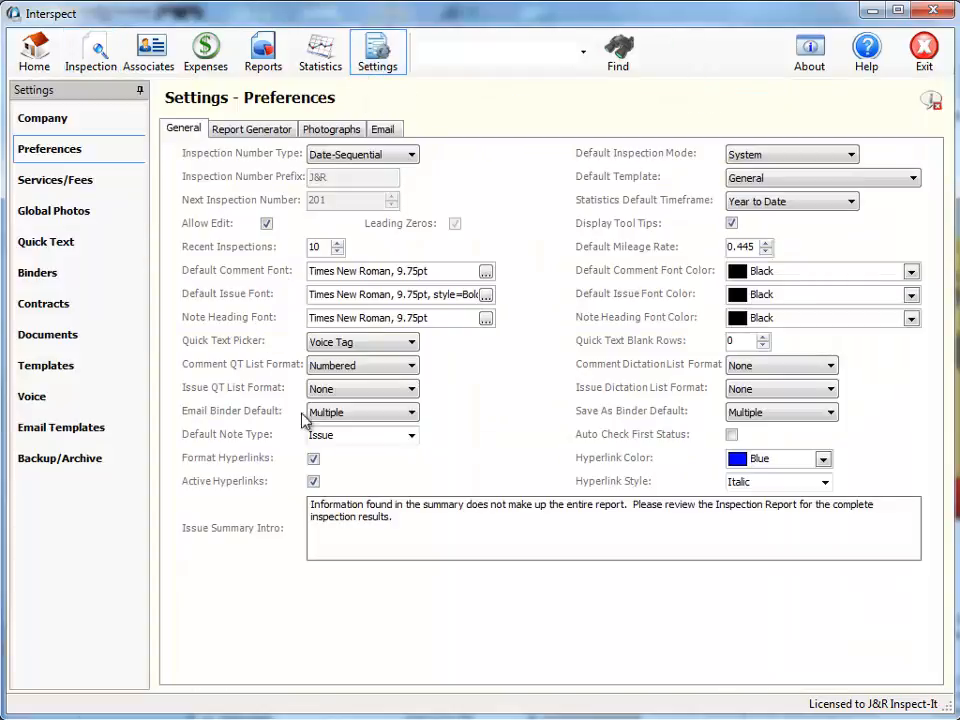
{"action": "left_click", "coordinate": [411, 435]}
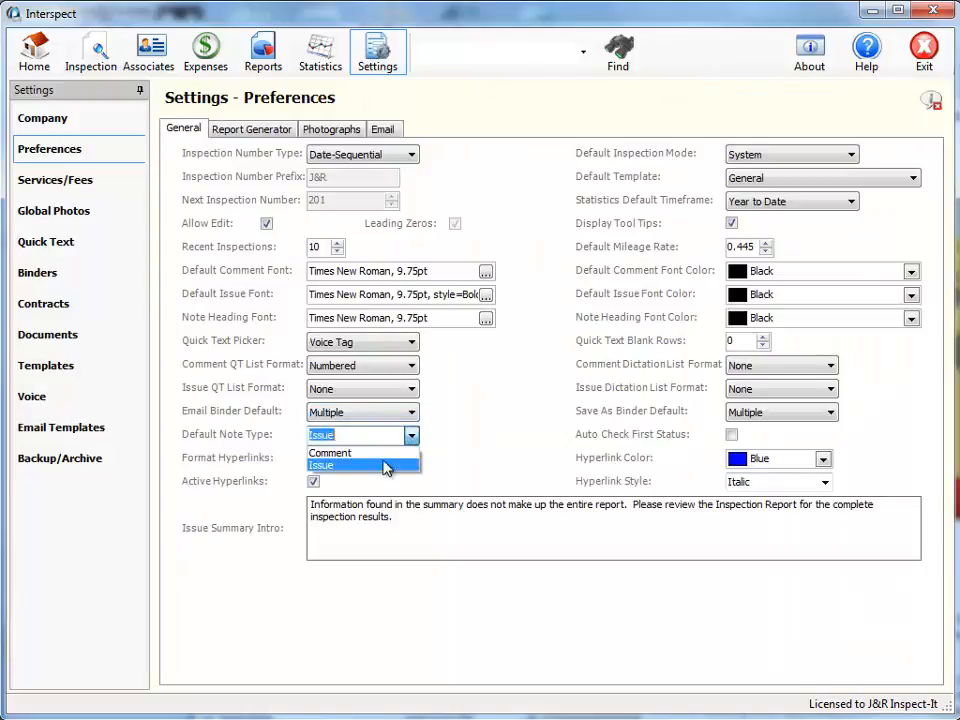
{"action": "left_click", "coordinate": [331, 453]}
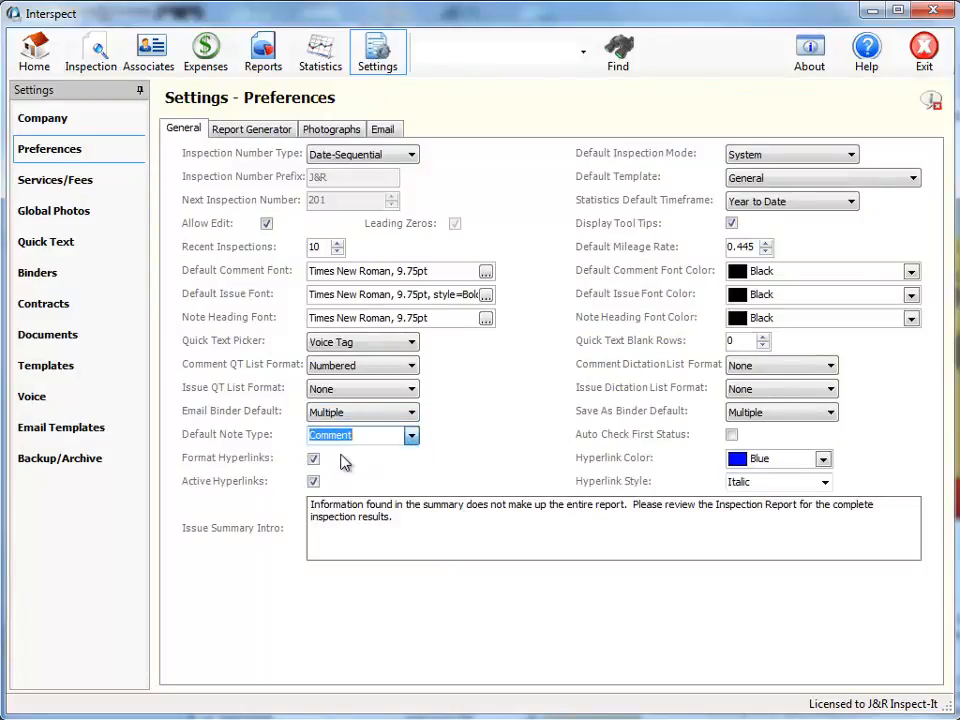
{"action": "left_click", "coordinate": [90, 65]}
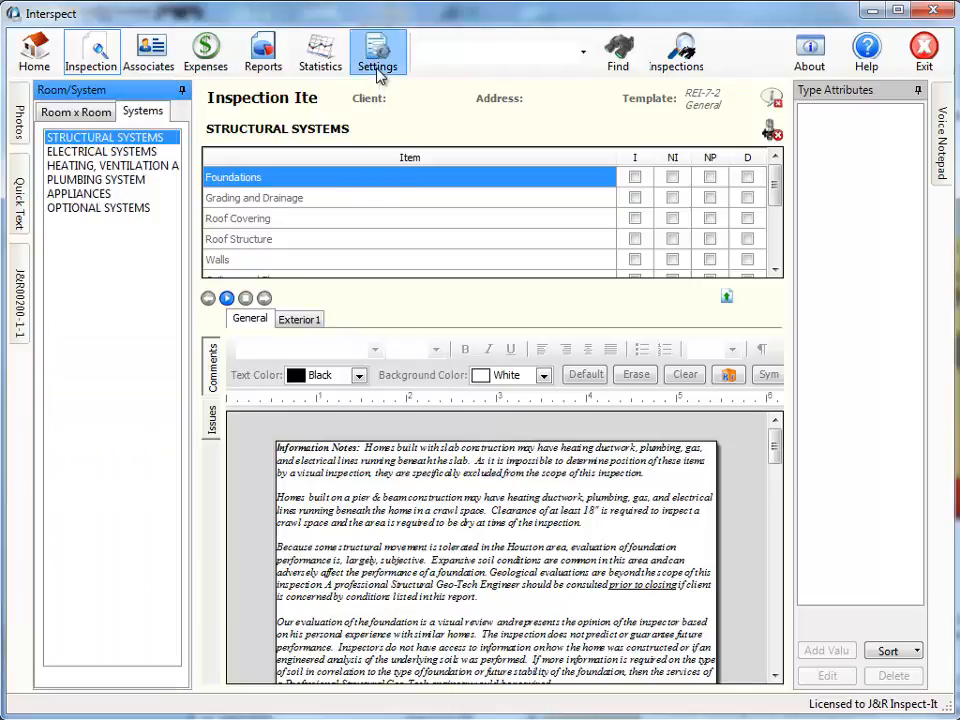
Enable the Auto Check First Status preference and mark Roof Covering as D in the inspection
{"action": "left_click", "coordinate": [377, 72]}
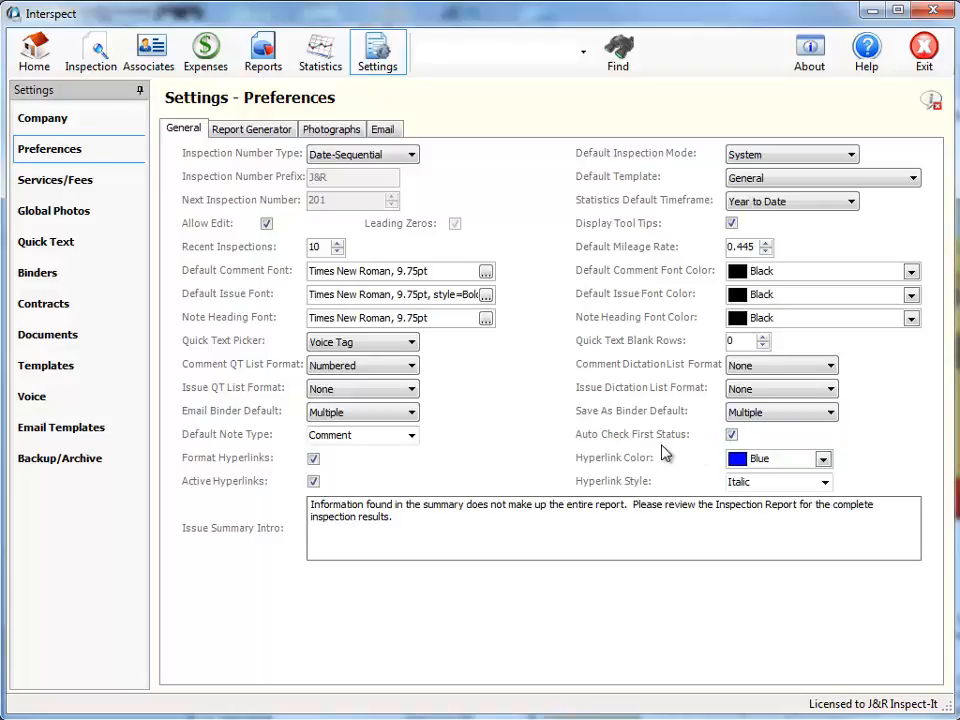
{"action": "left_click", "coordinate": [103, 56]}
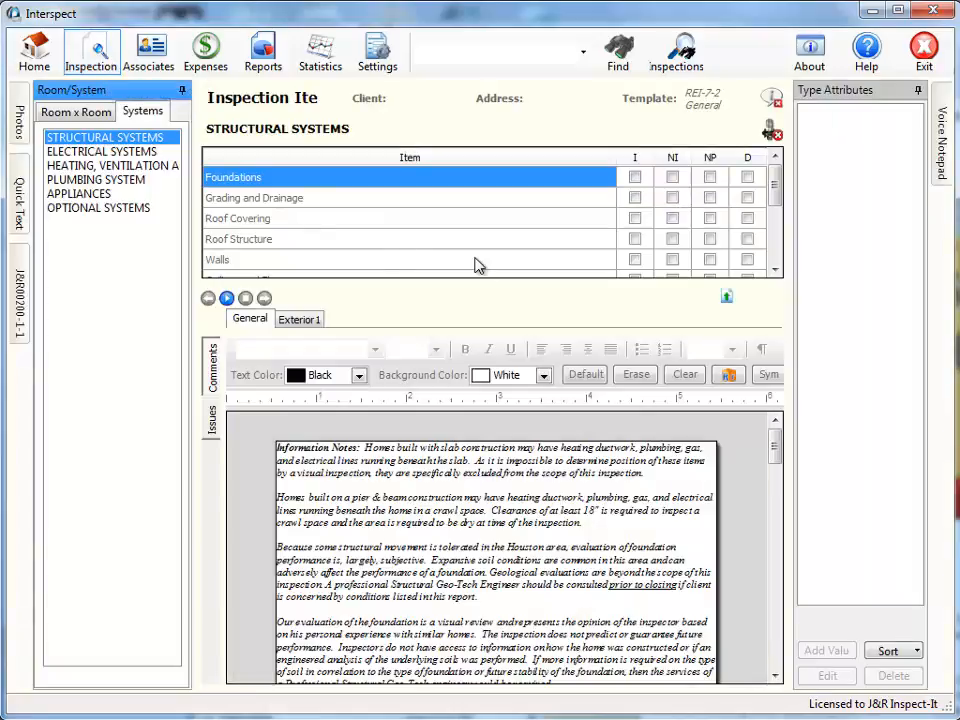
{"action": "left_click", "coordinate": [747, 219]}
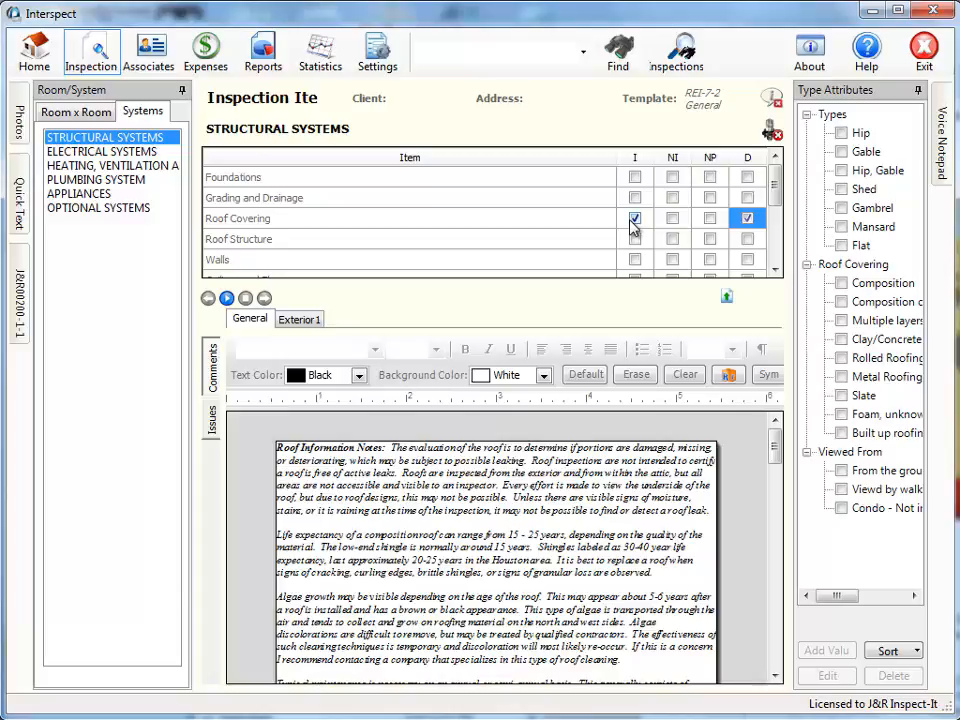
Disable the Auto Check First Status preference and mark Walls as both D and I in the inspection
{"action": "left_click", "coordinate": [376, 64]}
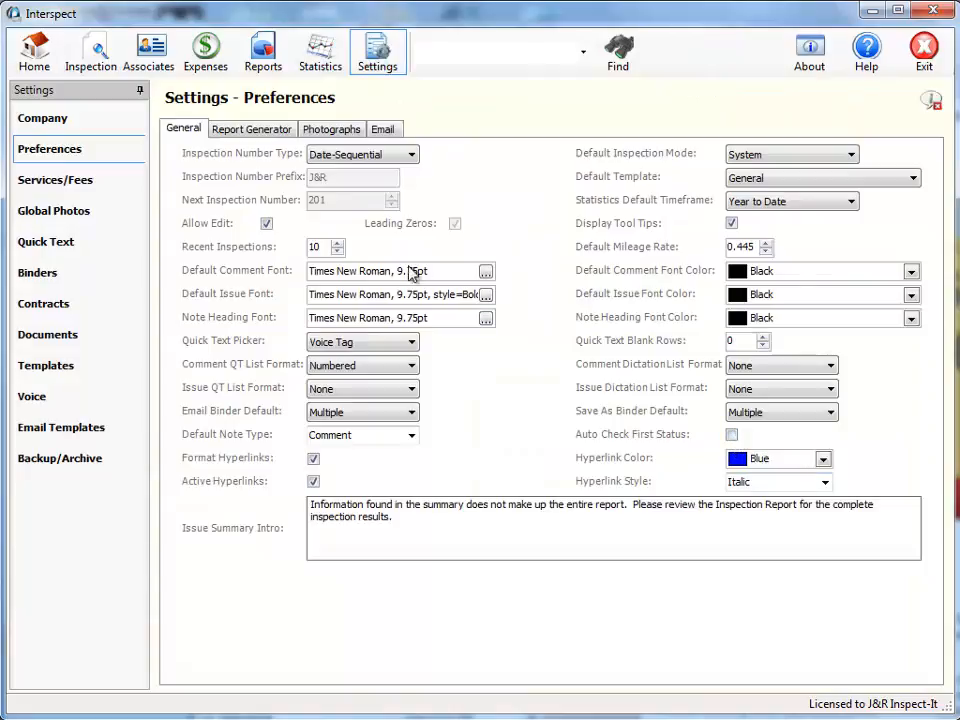
{"action": "left_click", "coordinate": [100, 74]}
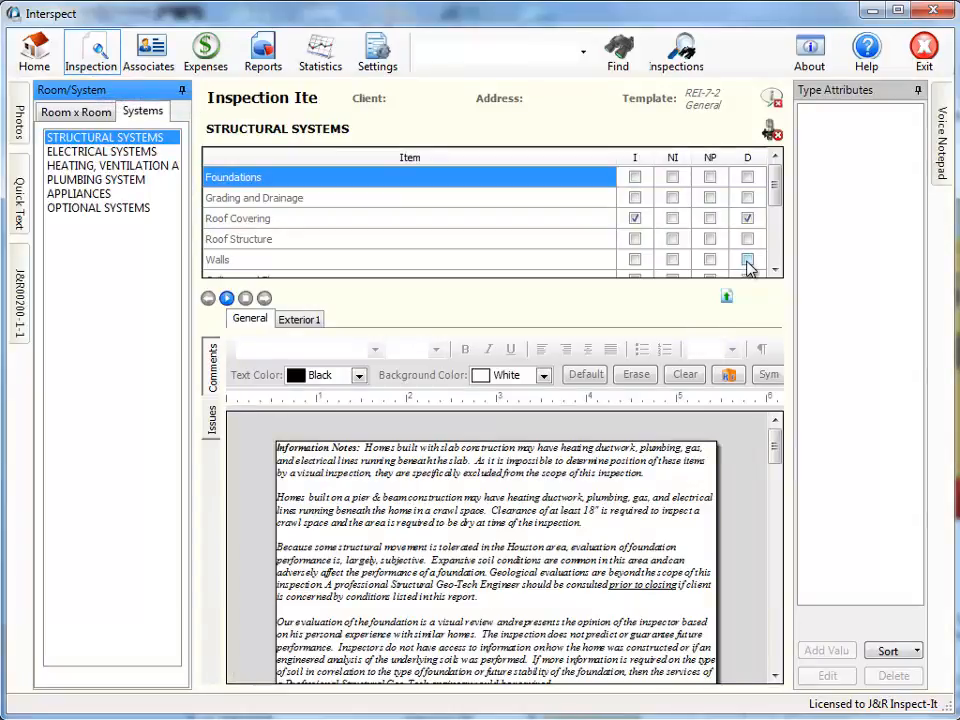
{"action": "left_click", "coordinate": [747, 261]}
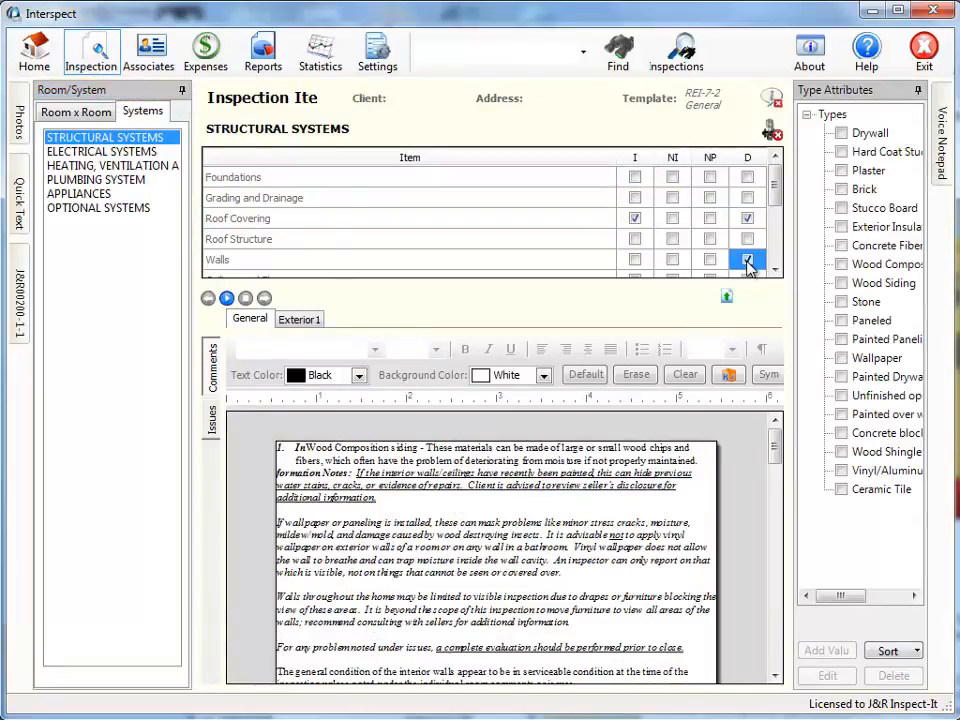
{"action": "left_click", "coordinate": [635, 260]}
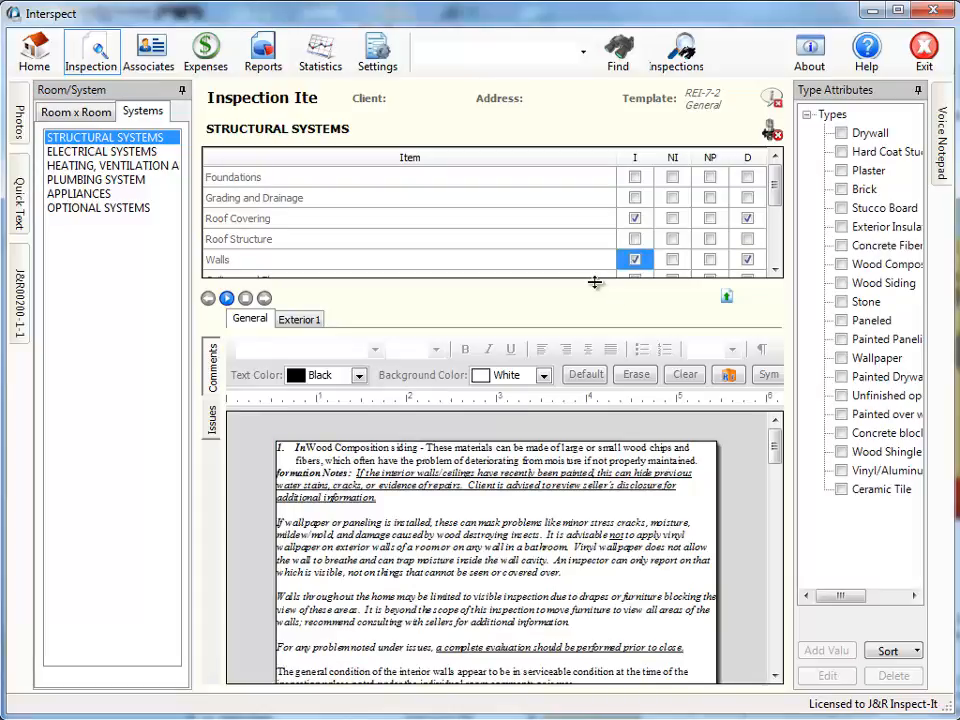
Re-enable the Auto Check First Status preference and add Underline to the Hyperlink Style
{"action": "left_click", "coordinate": [379, 60]}
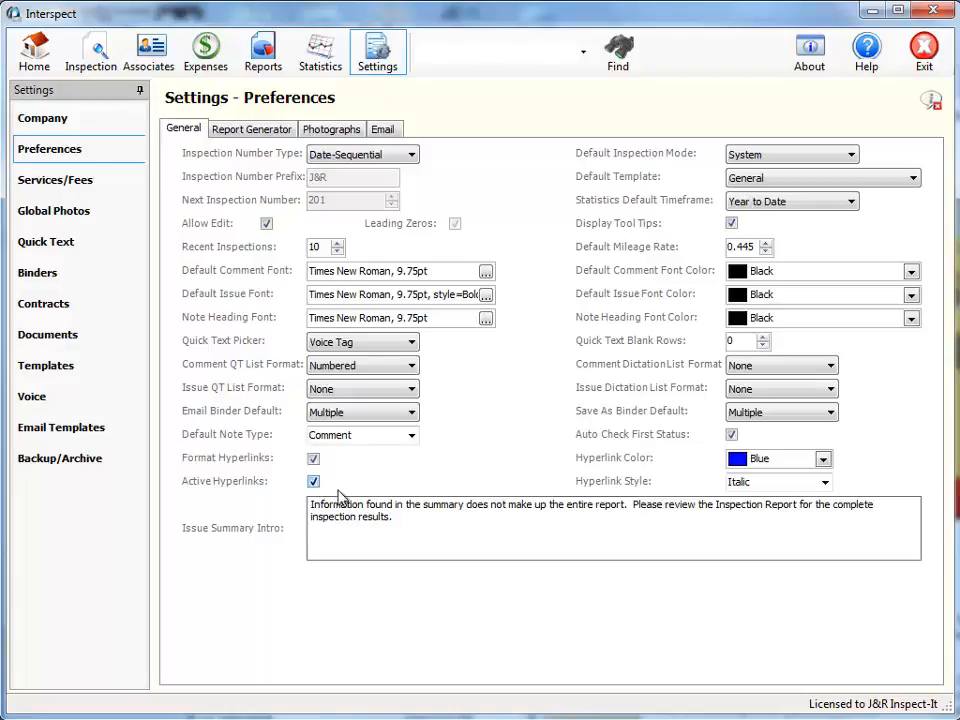
{"action": "left_click", "coordinate": [827, 485]}
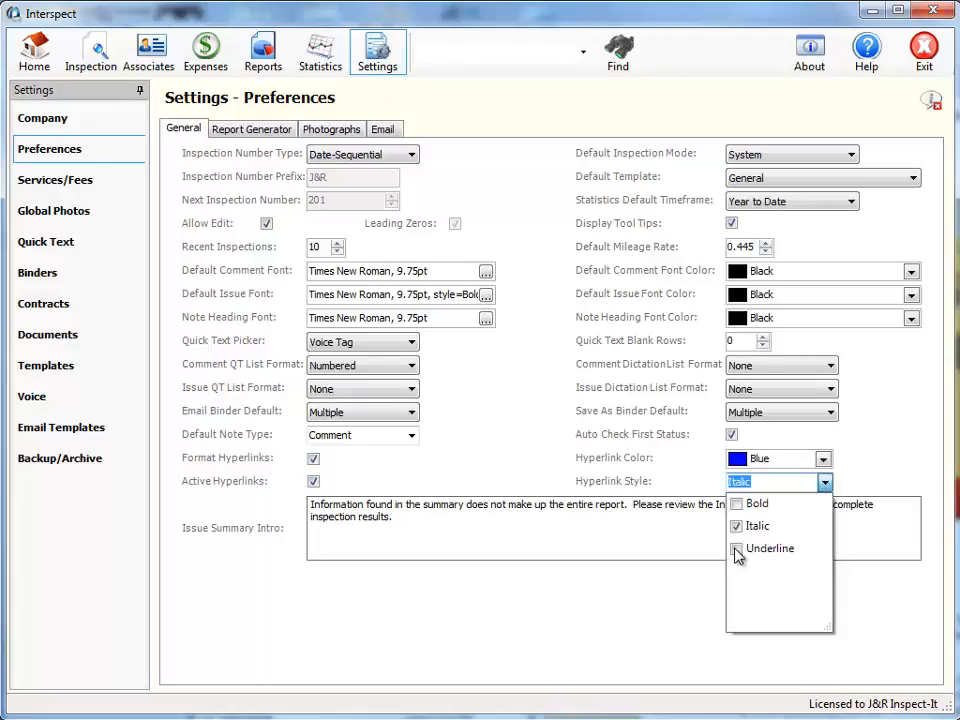
{"action": "left_click", "coordinate": [736, 549]}
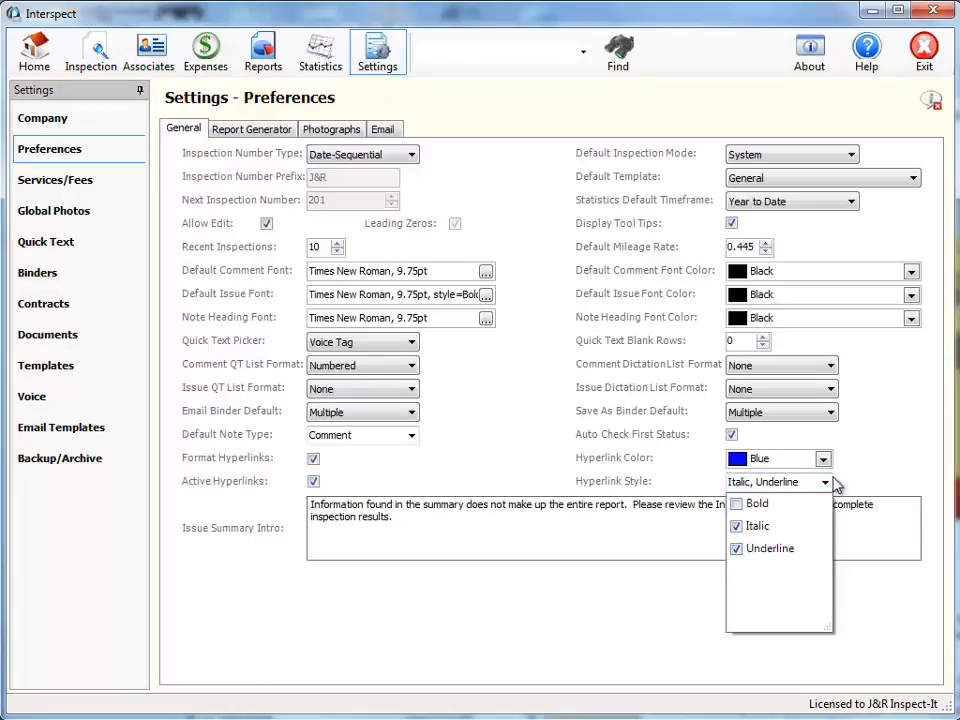
{"action": "left_click", "coordinate": [56, 249]}
{"action": "left_click", "coordinate": [56, 249]}
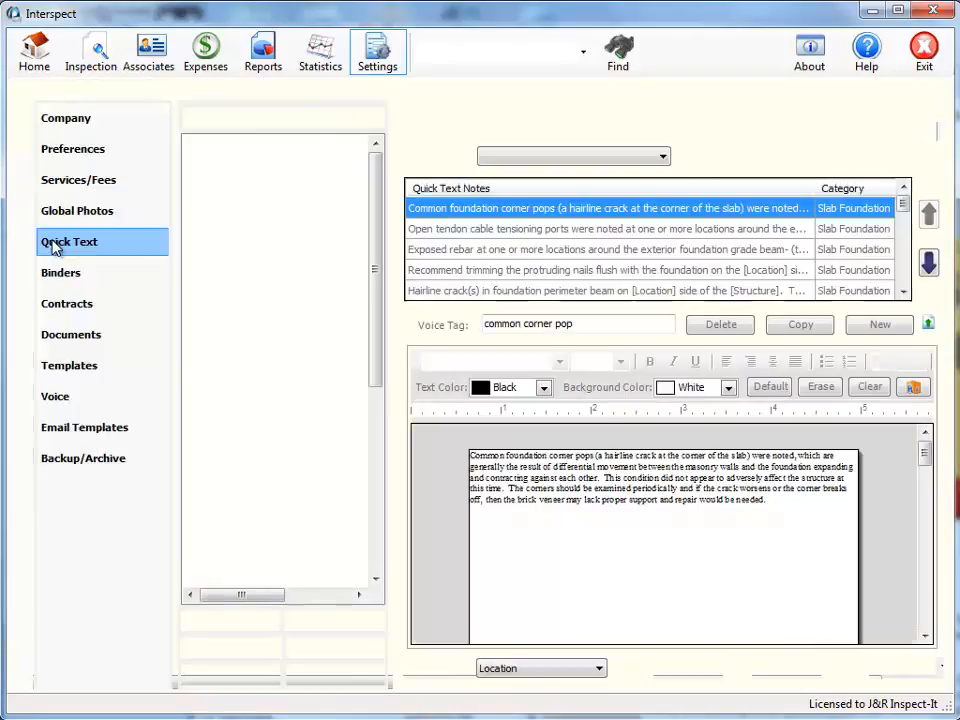
{"action": "left_click", "coordinate": [545, 567]}
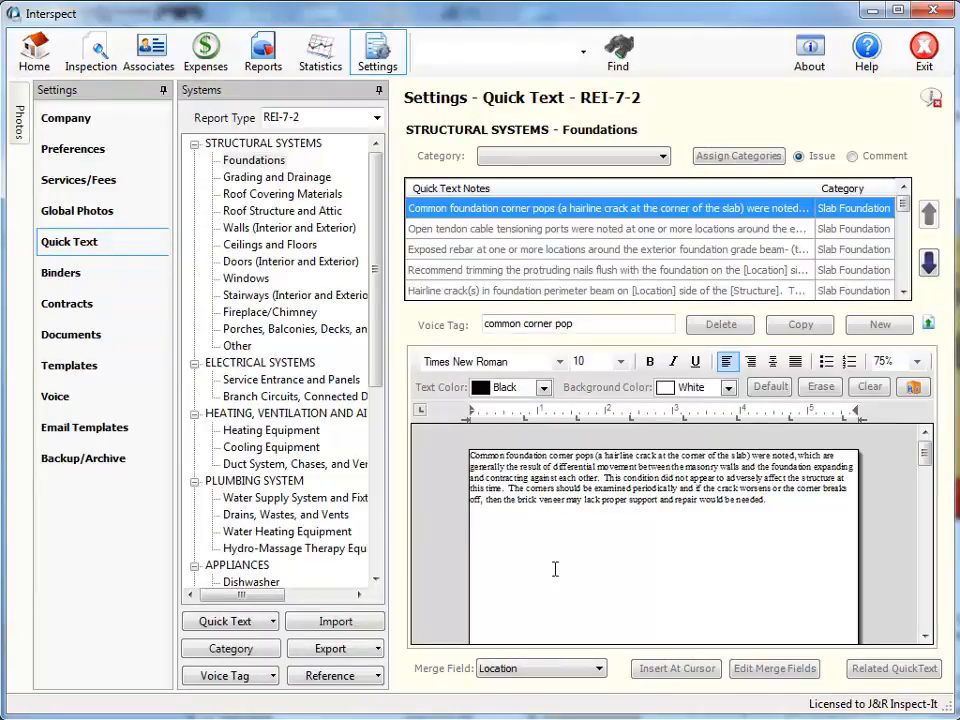
{"action": "type", "text": "ww"}
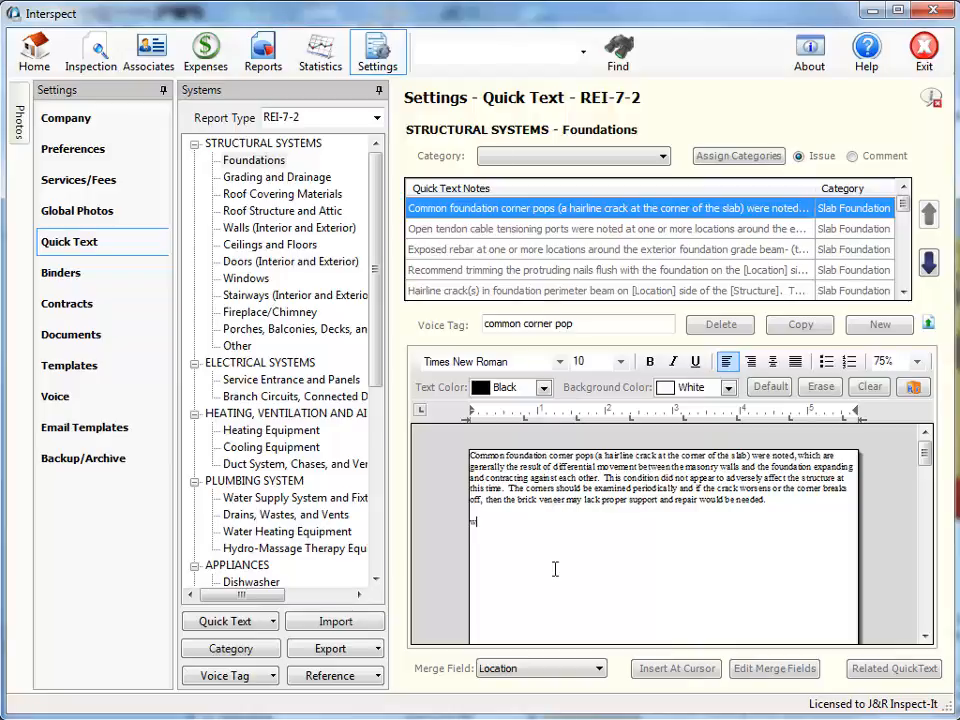
{"action": "type", "text": "w.har.com"}
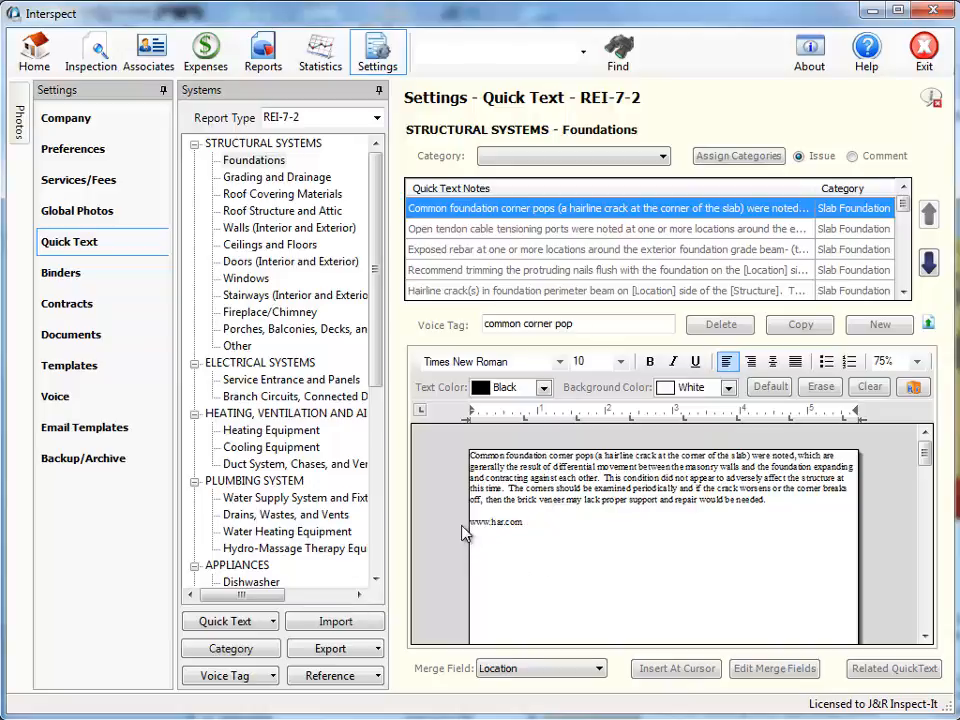
{"action": "left_click_drag", "start_coordinate": [472, 524], "coordinate": [522, 523]}
{"action": "right_click", "coordinate": [490, 531]}
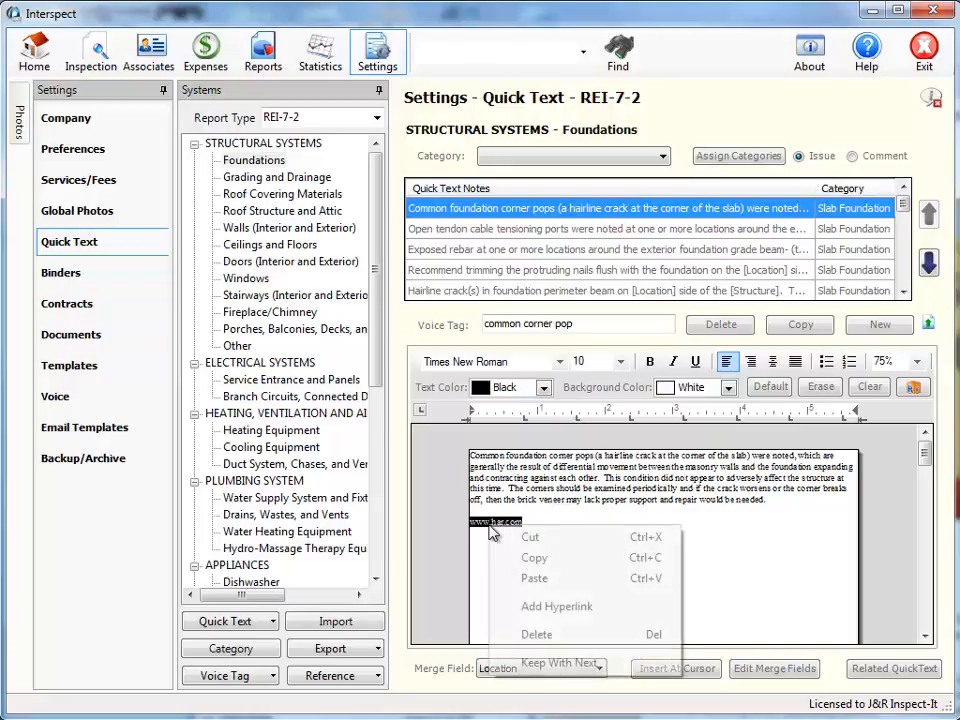
{"action": "left_click", "coordinate": [543, 607]}
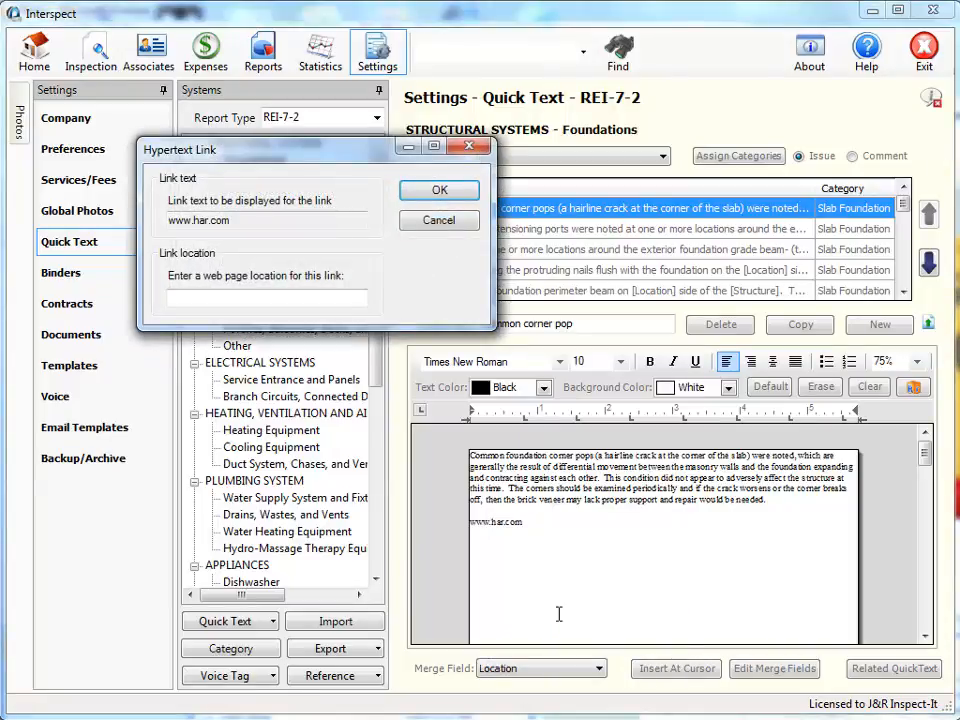
{"action": "left_click", "coordinate": [191, 295]}
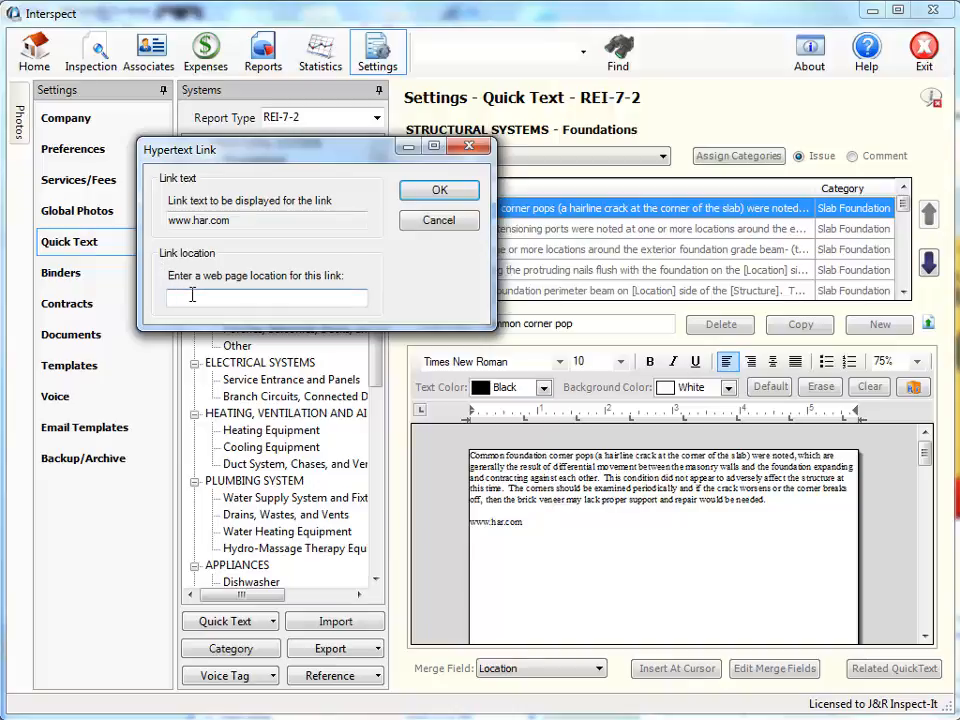
{"action": "type", "text": "www.har.com"}
{"action": "left_click", "coordinate": [427, 194]}
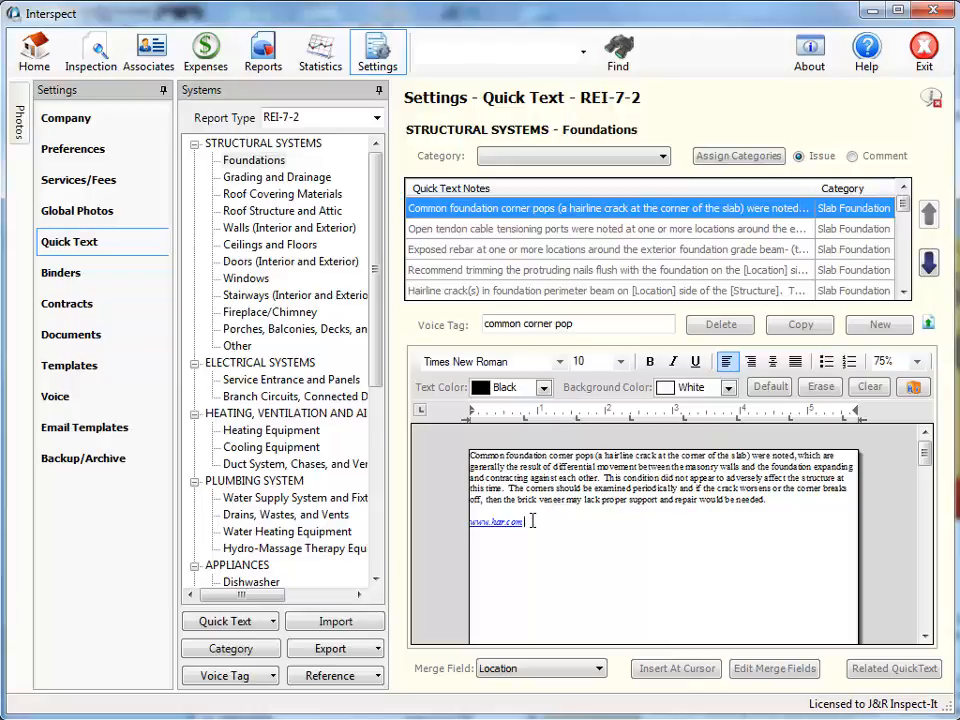
{"action": "left_click_drag", "start_coordinate": [527, 521], "coordinate": [472, 535]}
{"action": "key", "text": "Delete"}
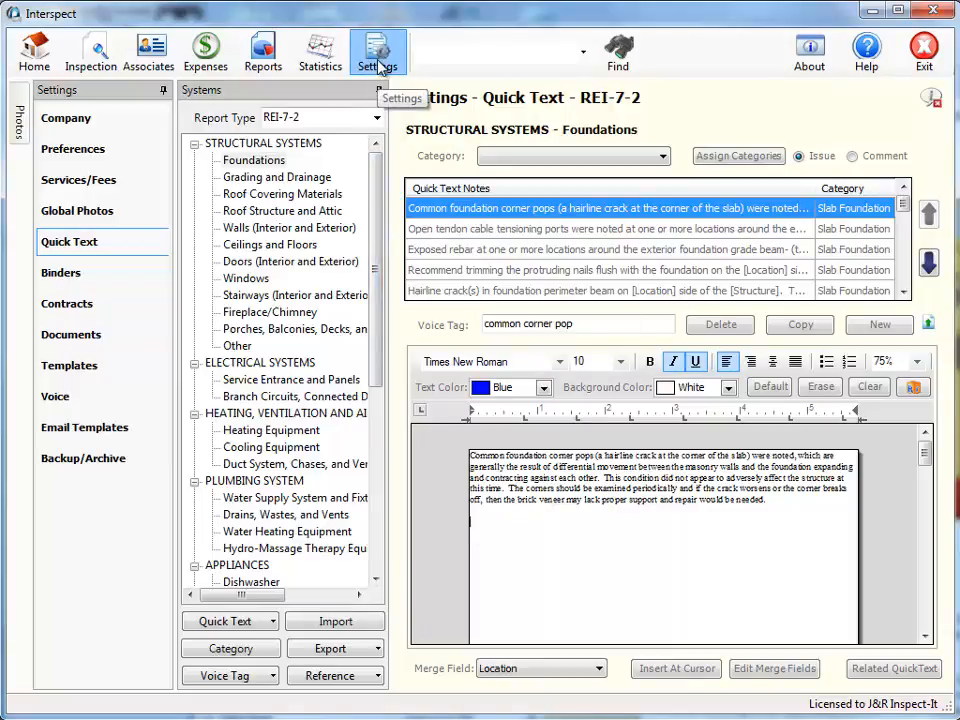
{"action": "left_click", "coordinate": [73, 158]}
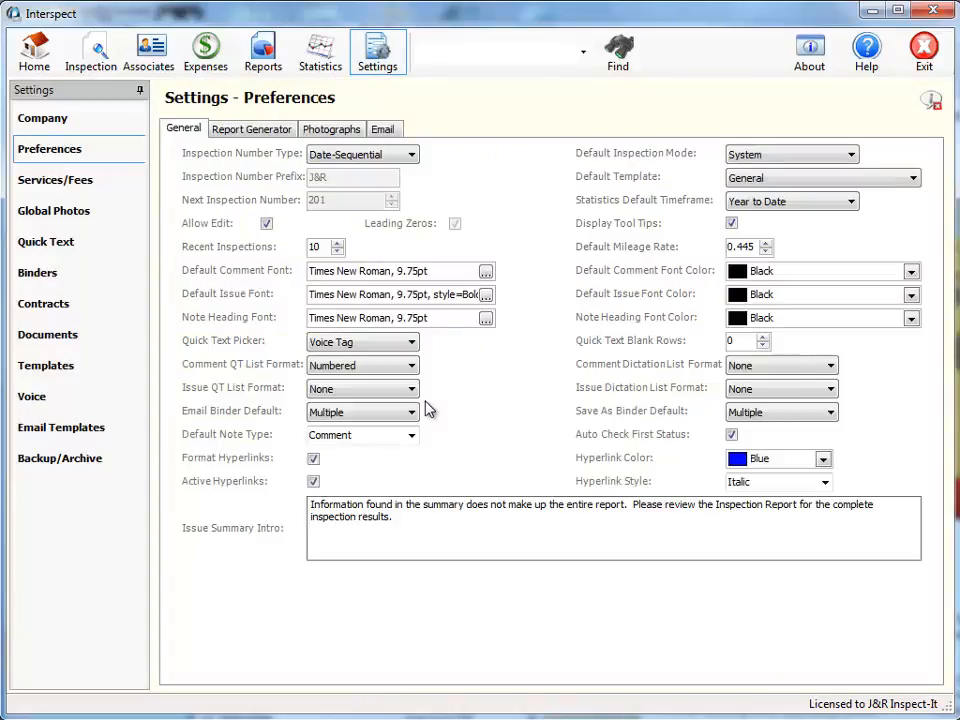